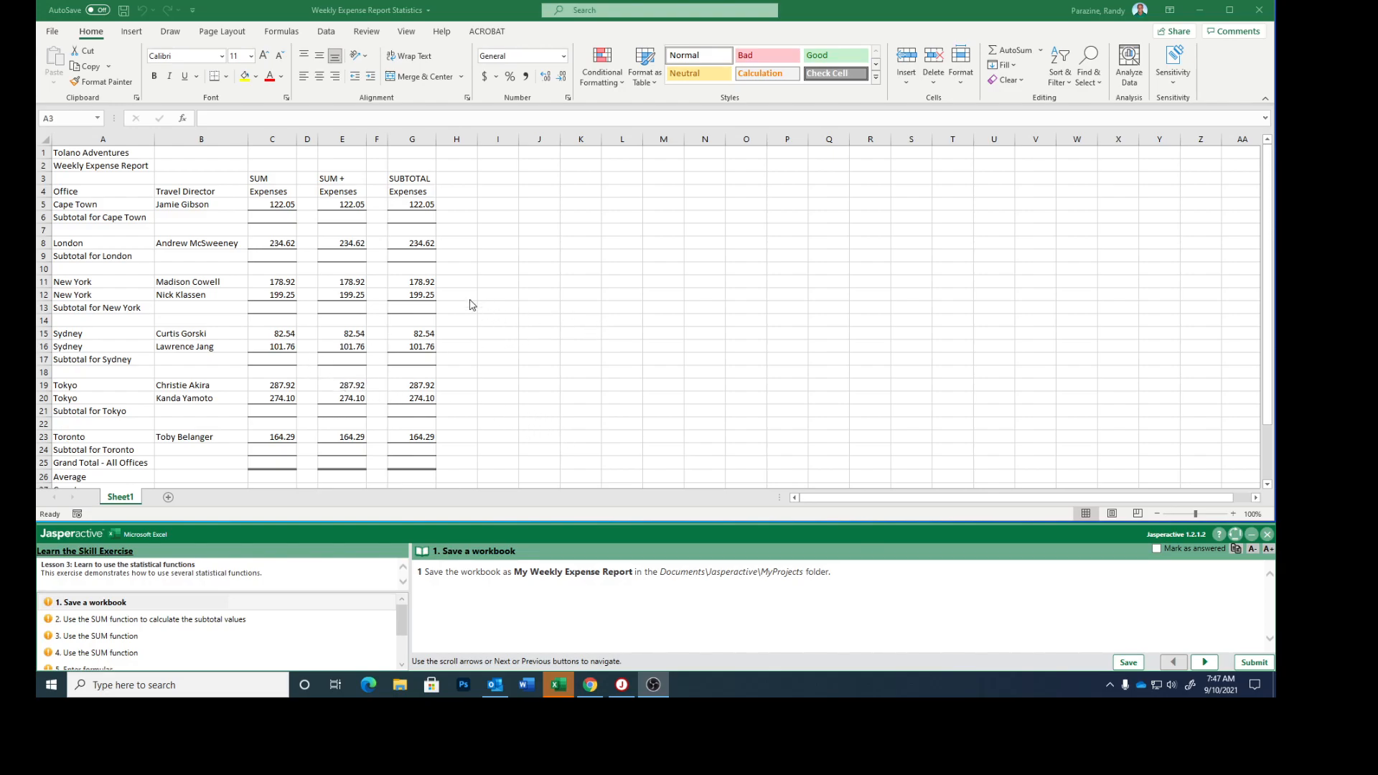
- Save the workbook as My Weekly Expense Report in Documents > Jasperactive > MyProjects, and mark exercise task 1 answered before advancing to task 2
click(53, 31)
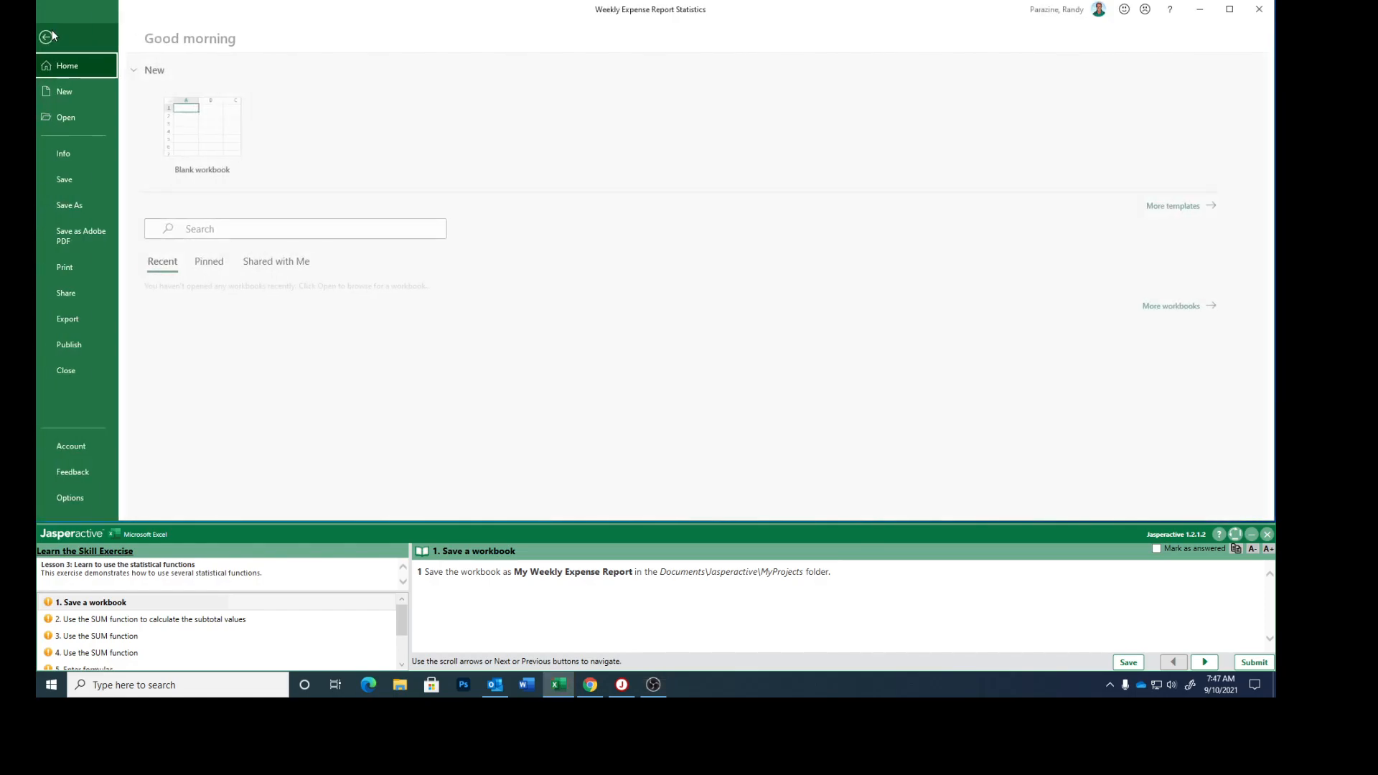
click(83, 209)
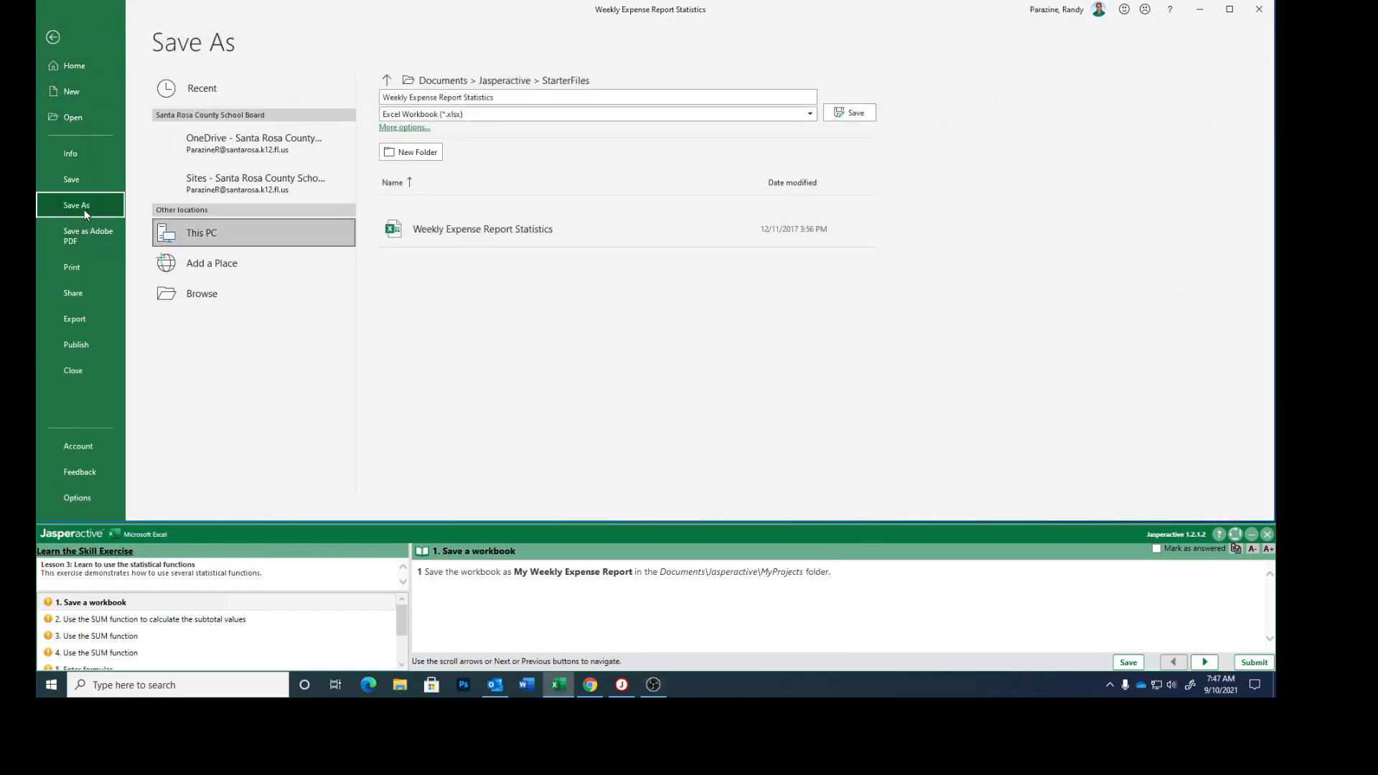
click(389, 80)
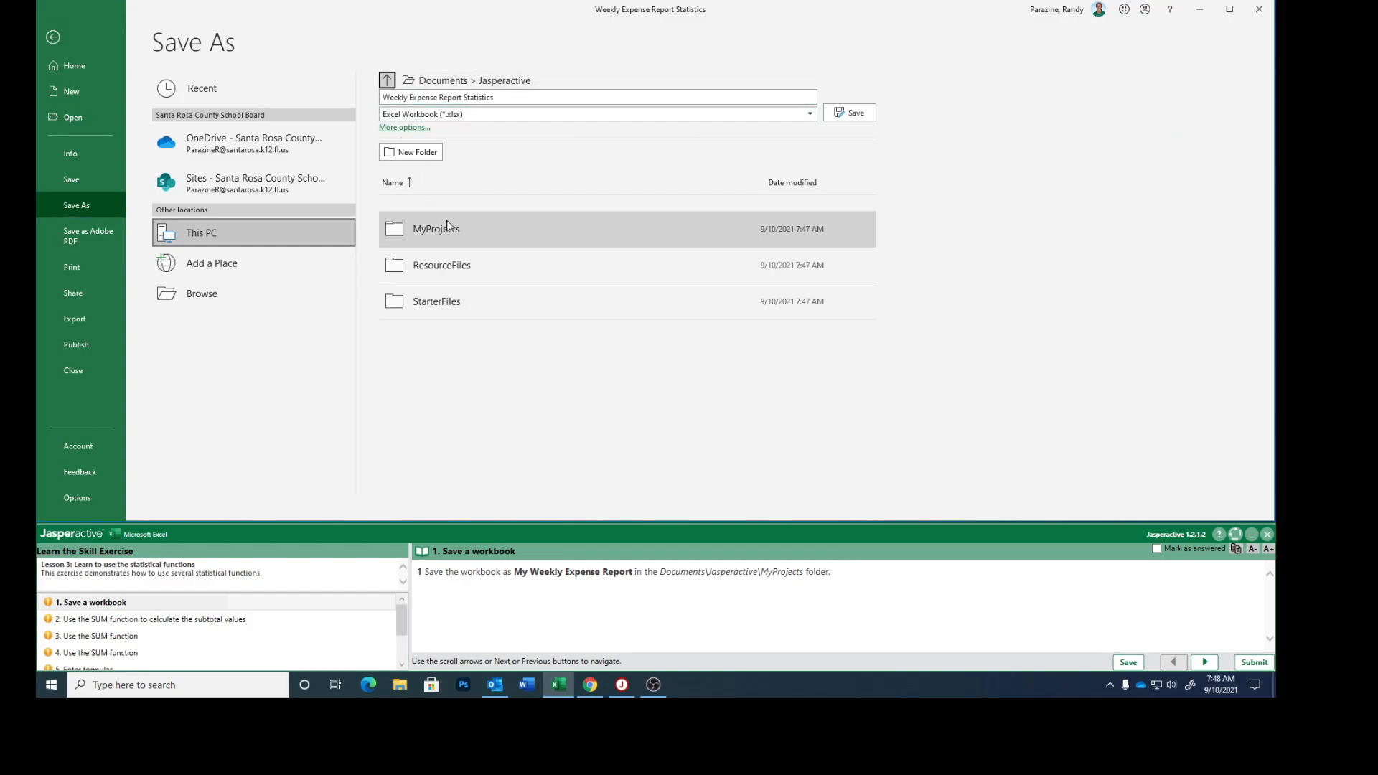
double_click(400, 227)
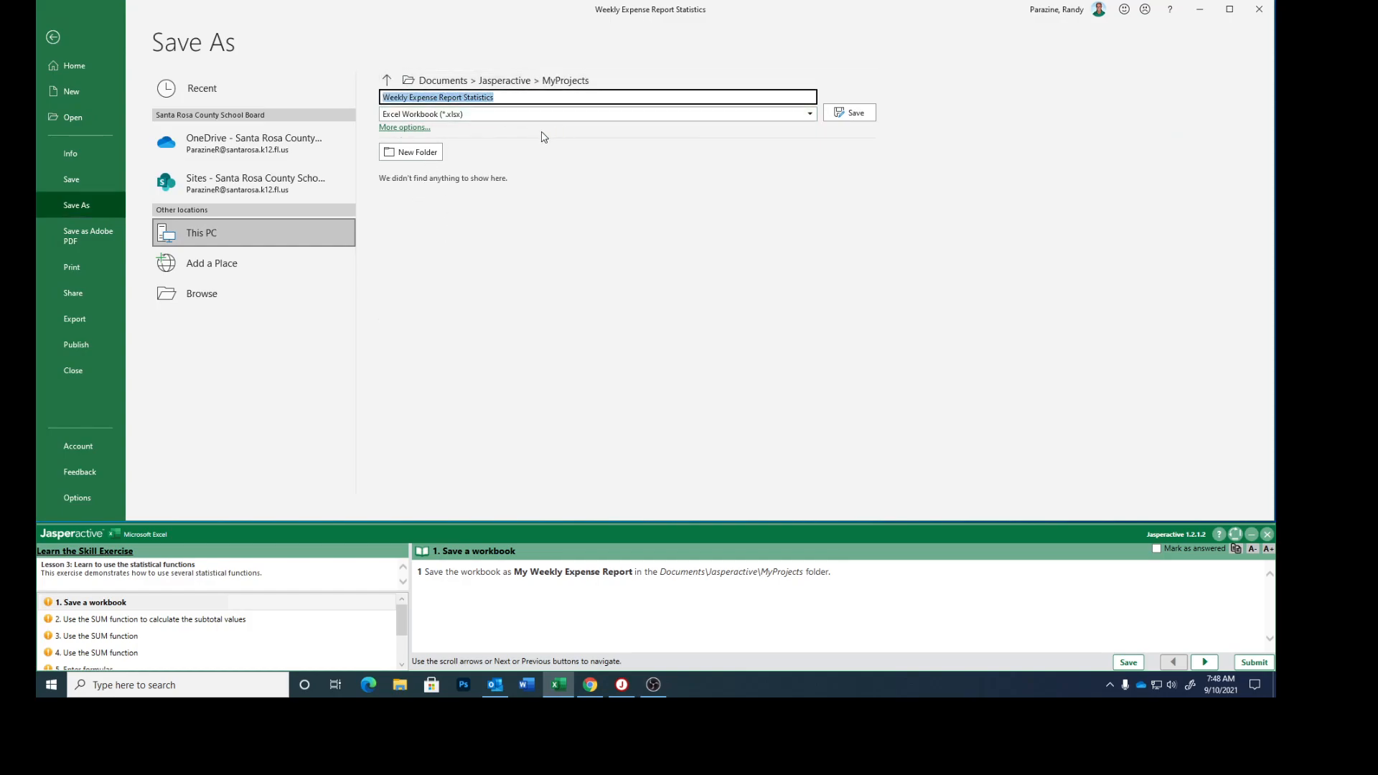
click(506, 102)
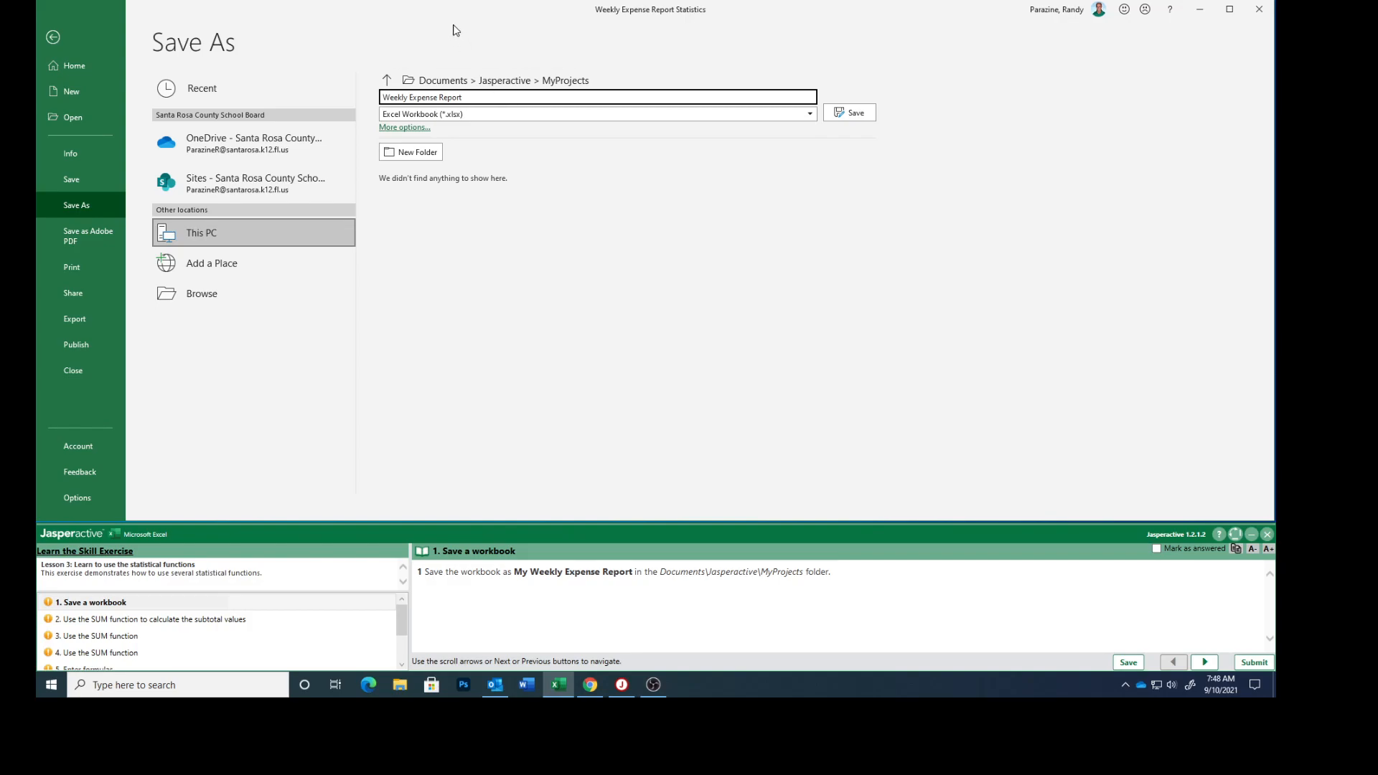
click(384, 97)
text(My)
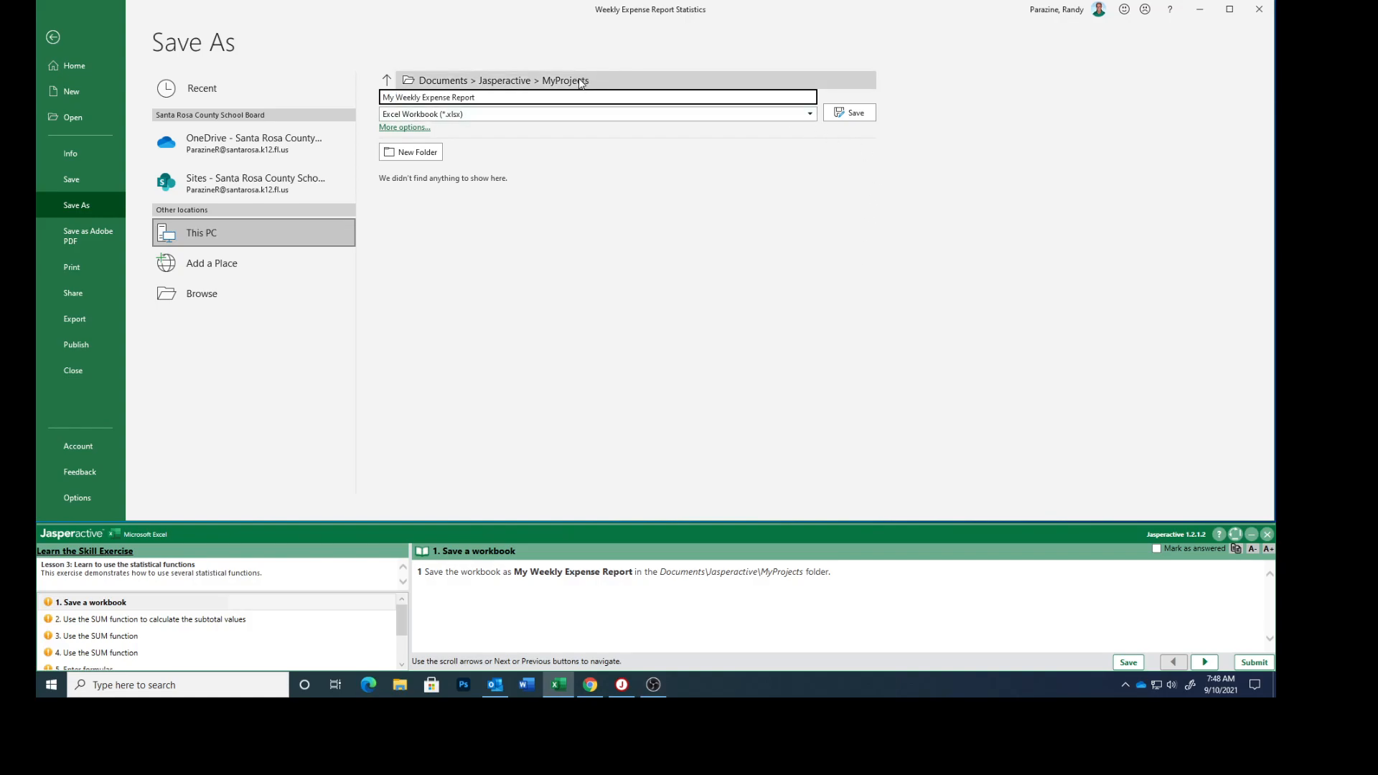
click(852, 117)
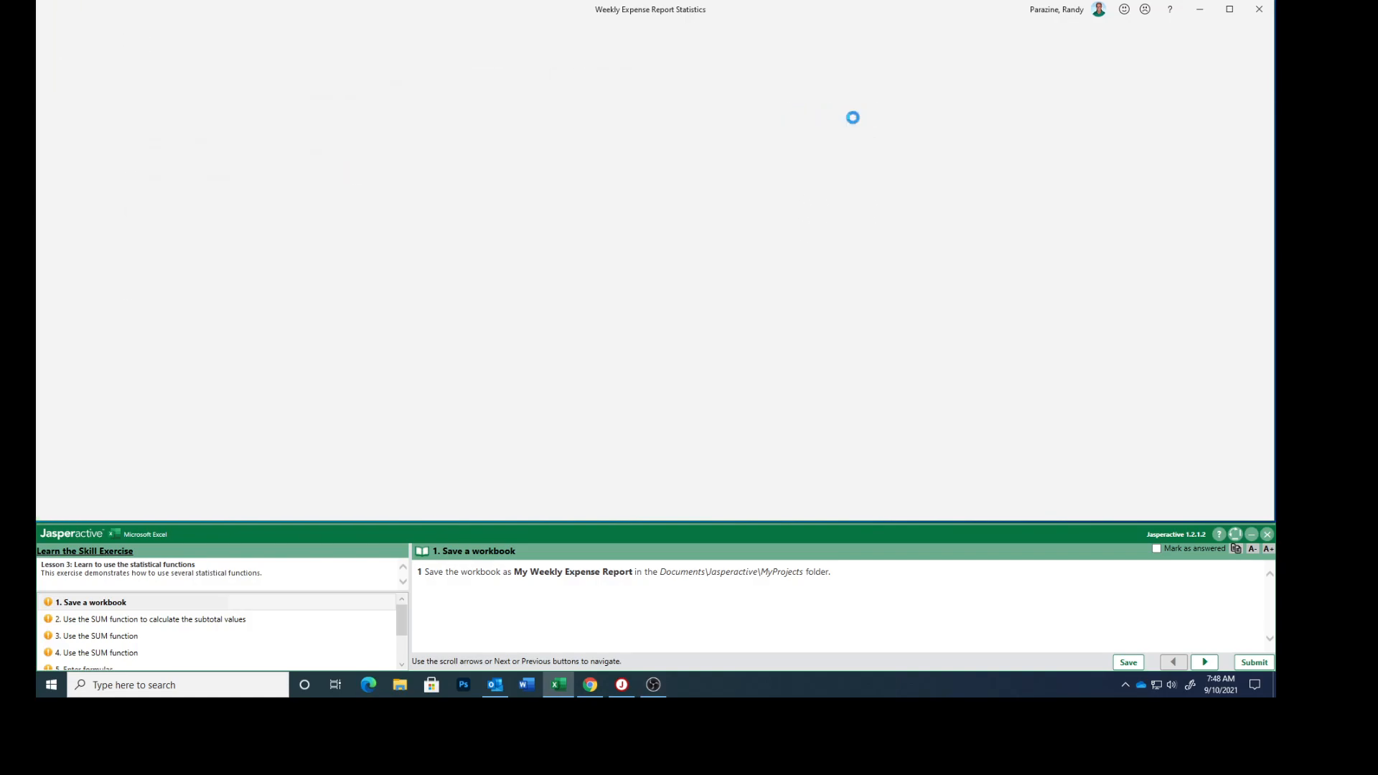
click(1158, 550)
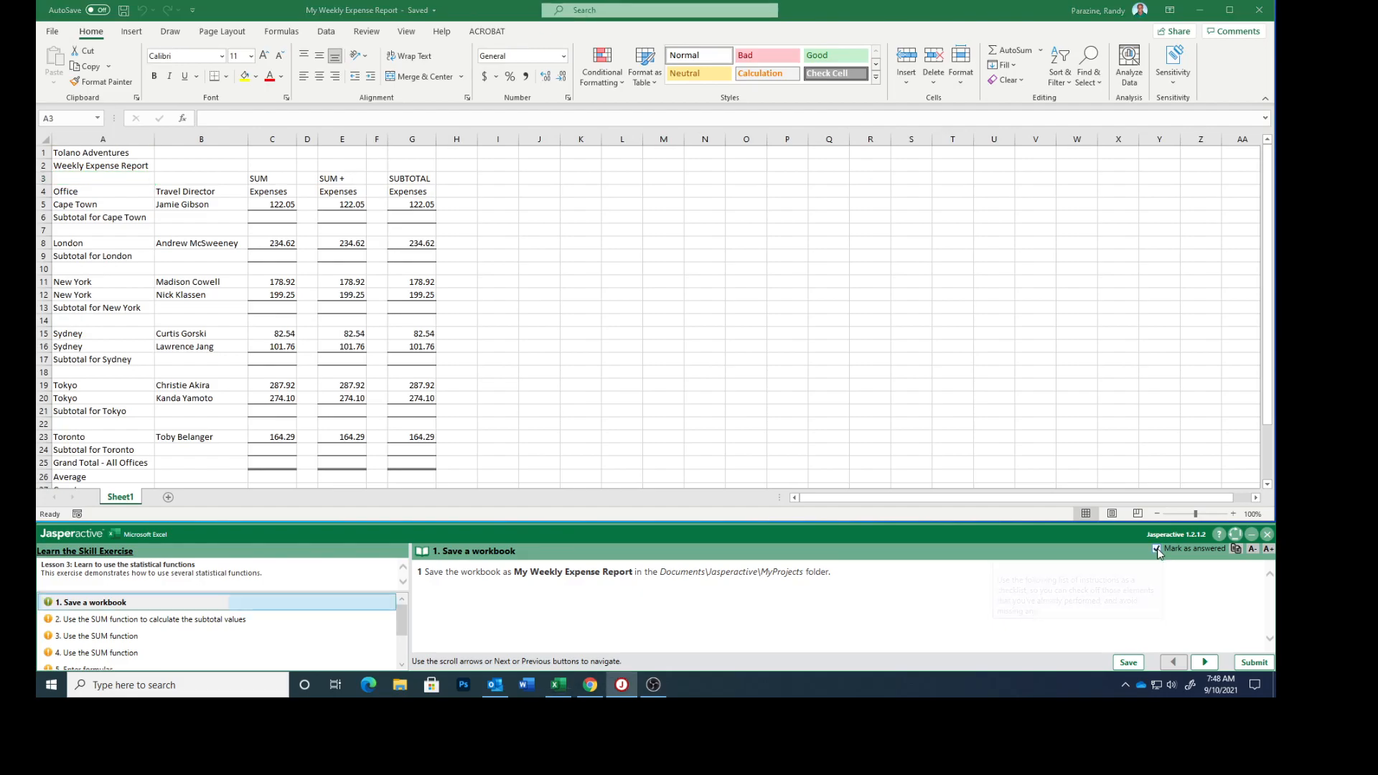
click(1206, 663)
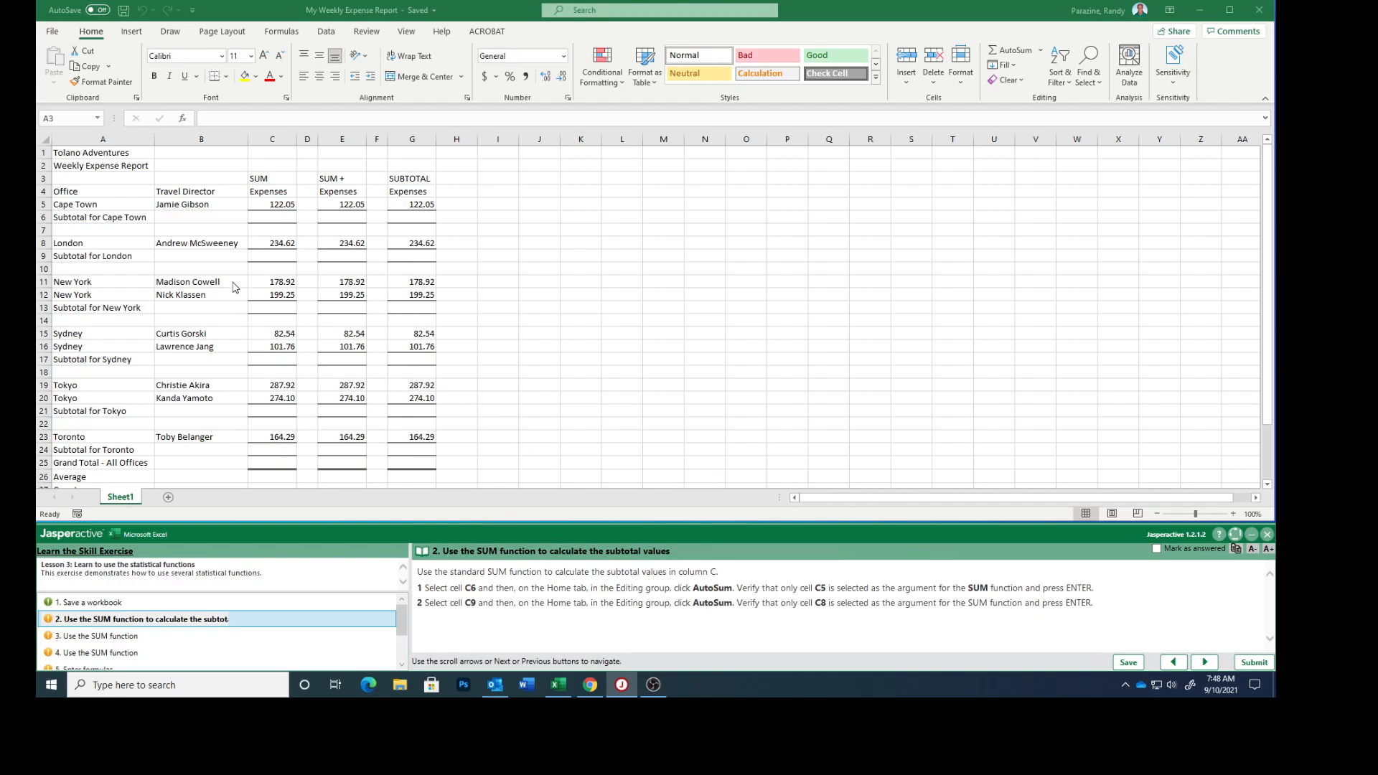
- AutoSum C5 into C6 for Cape Town and C8 into C9 for London, then mark task 2 answered and advance to task 3
click(265, 219)
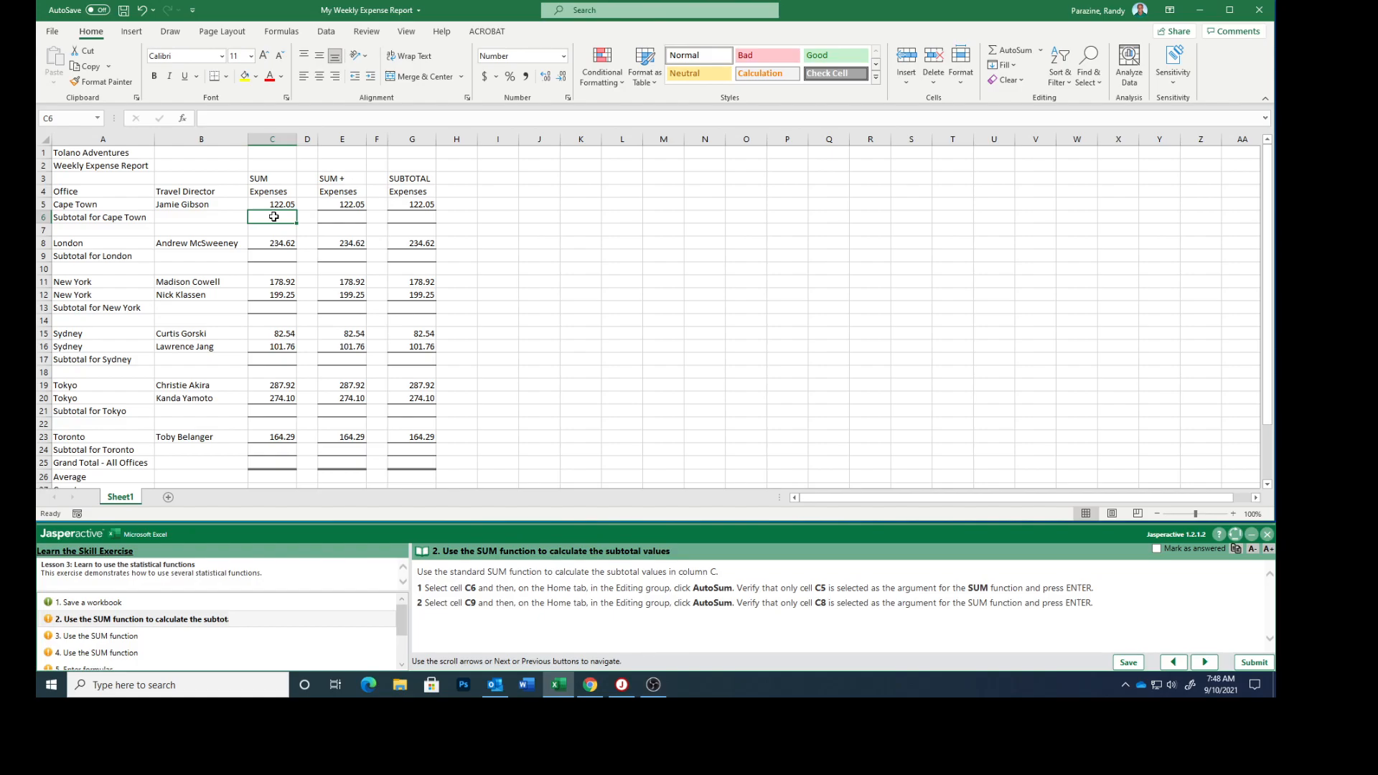
click(1009, 50)
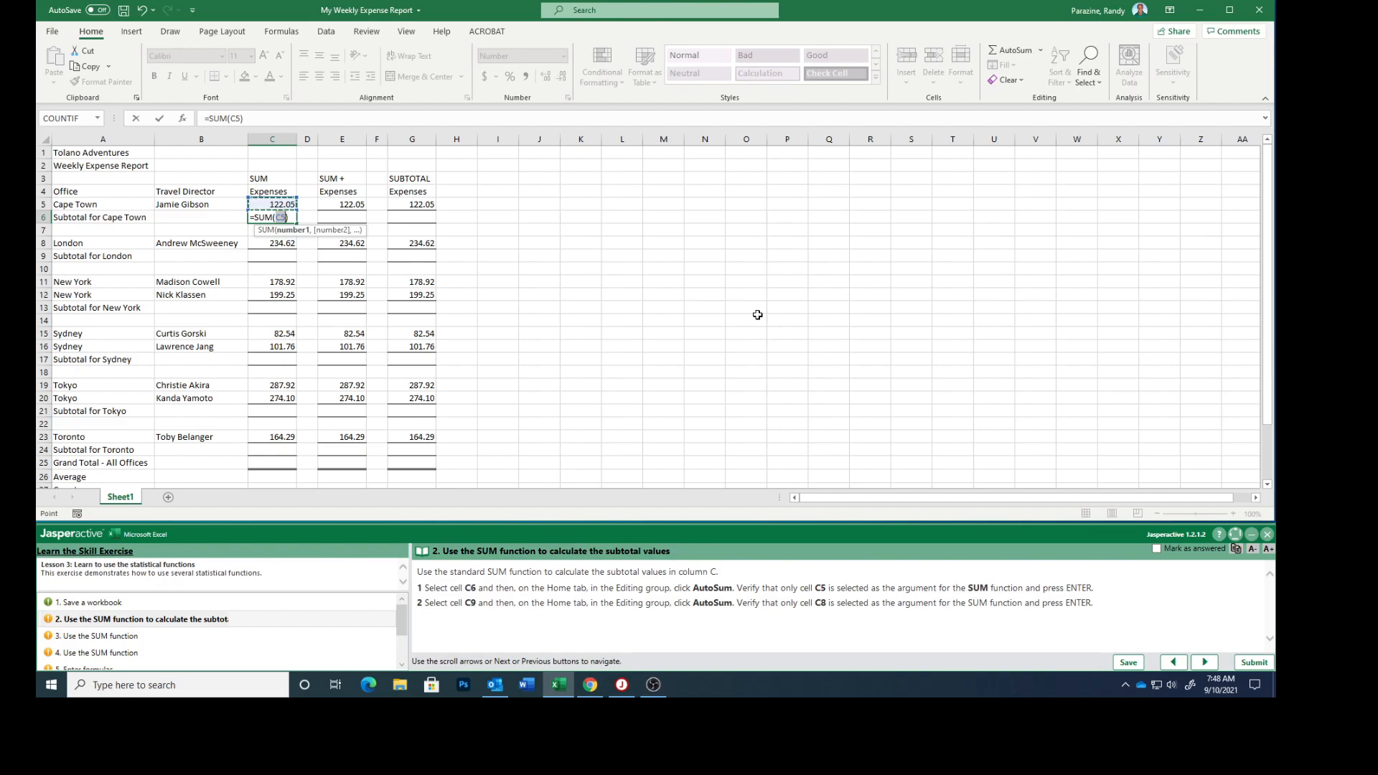
key(Return)
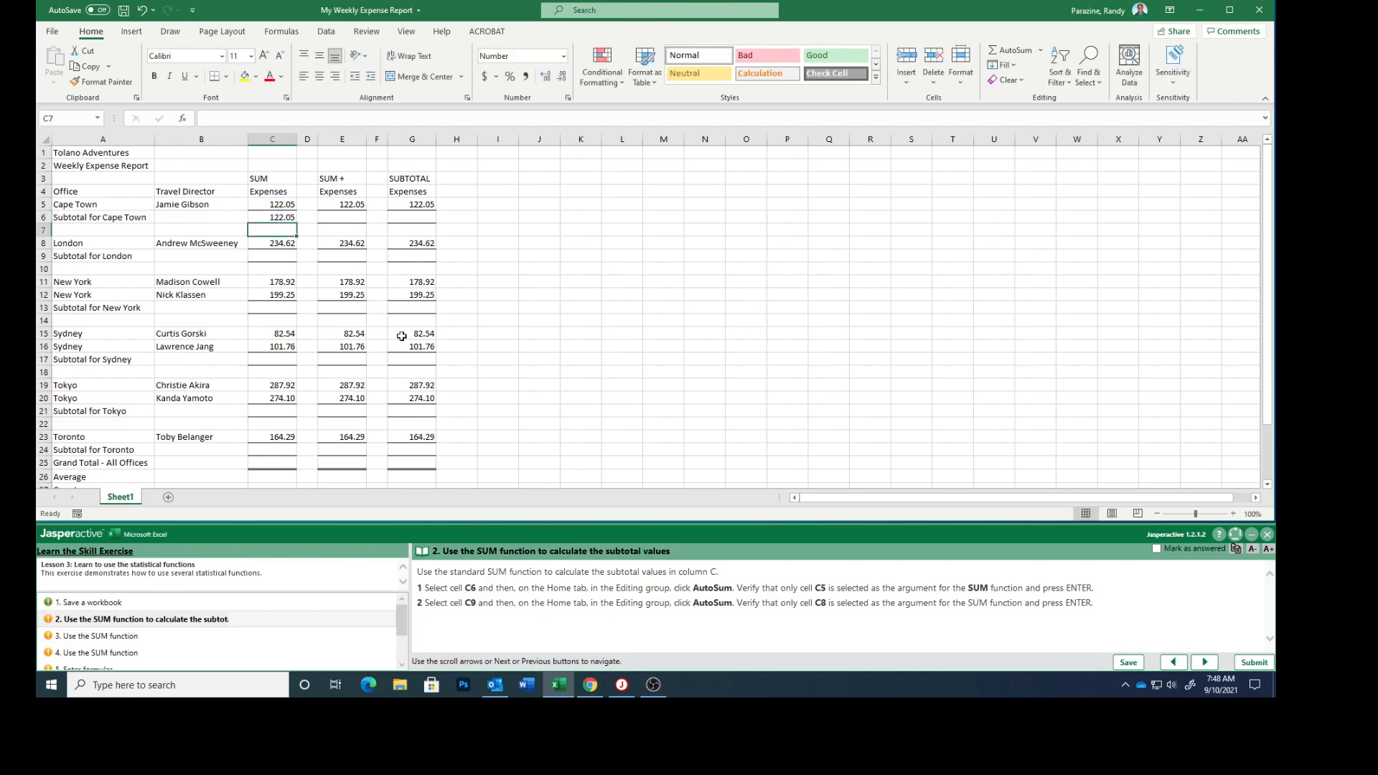
click(265, 255)
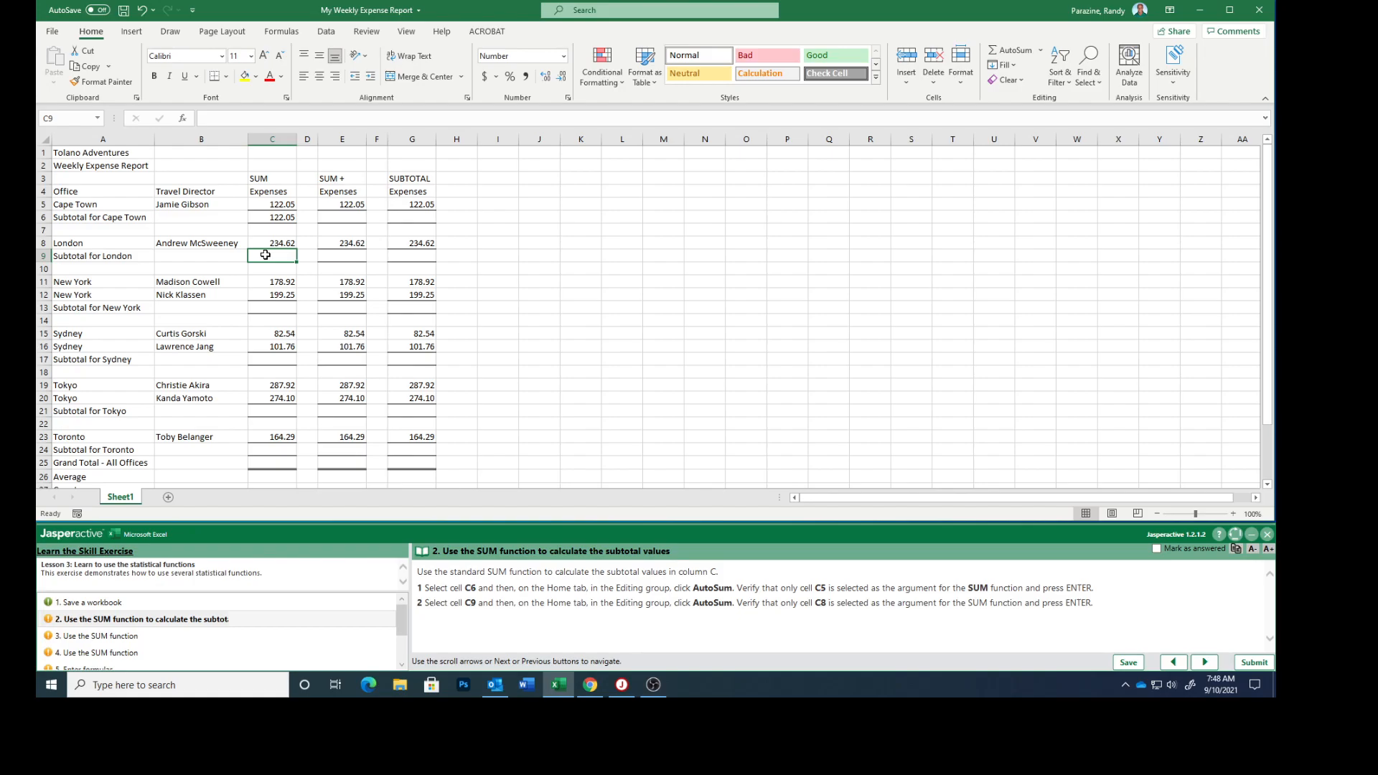
click(1005, 55)
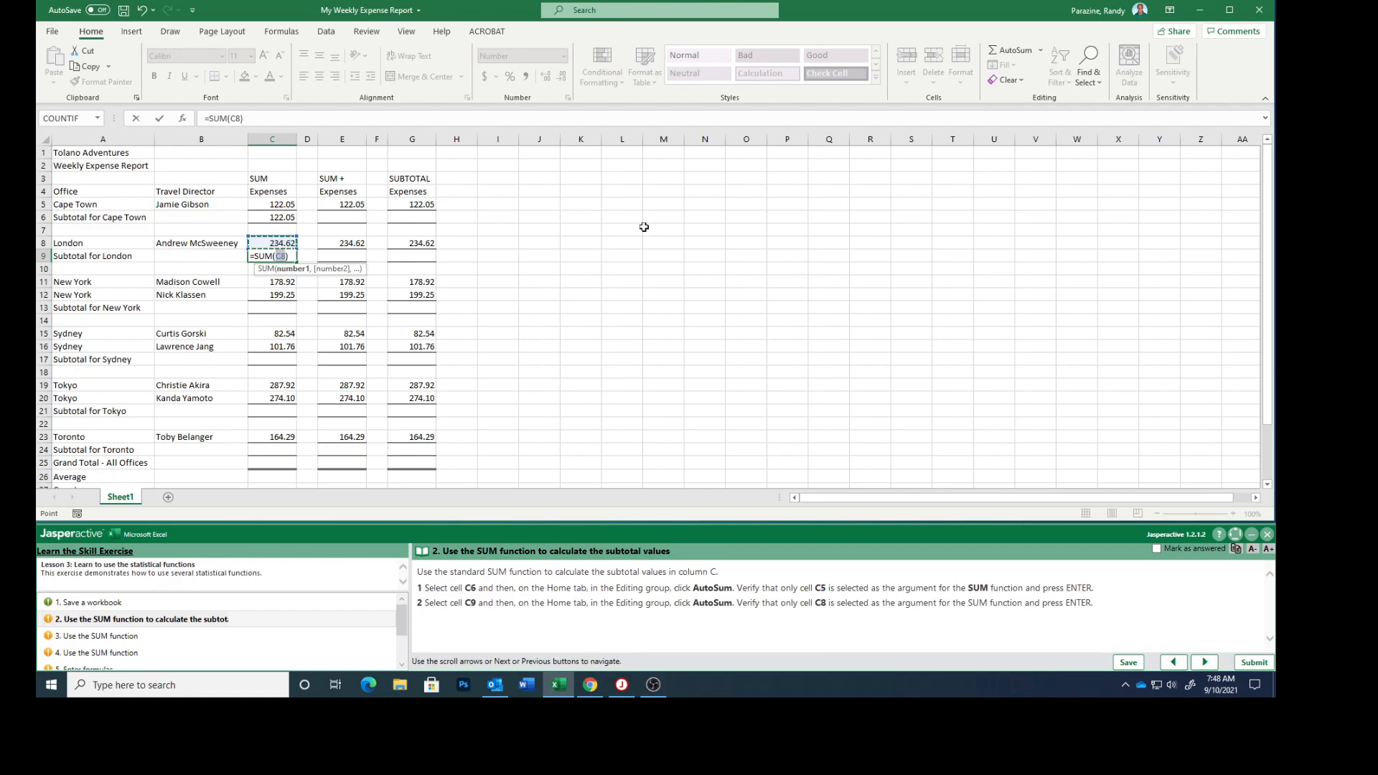
key(Return)
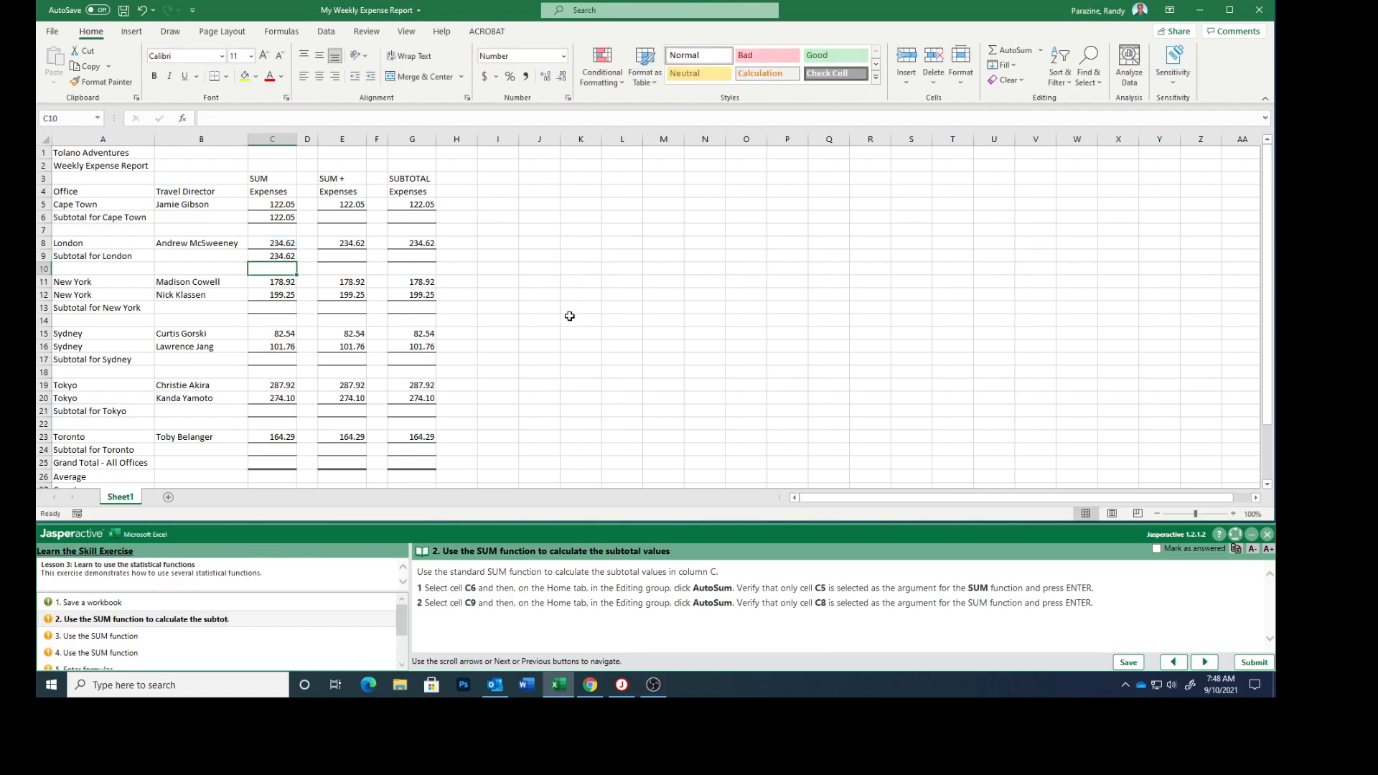
click(1157, 545)
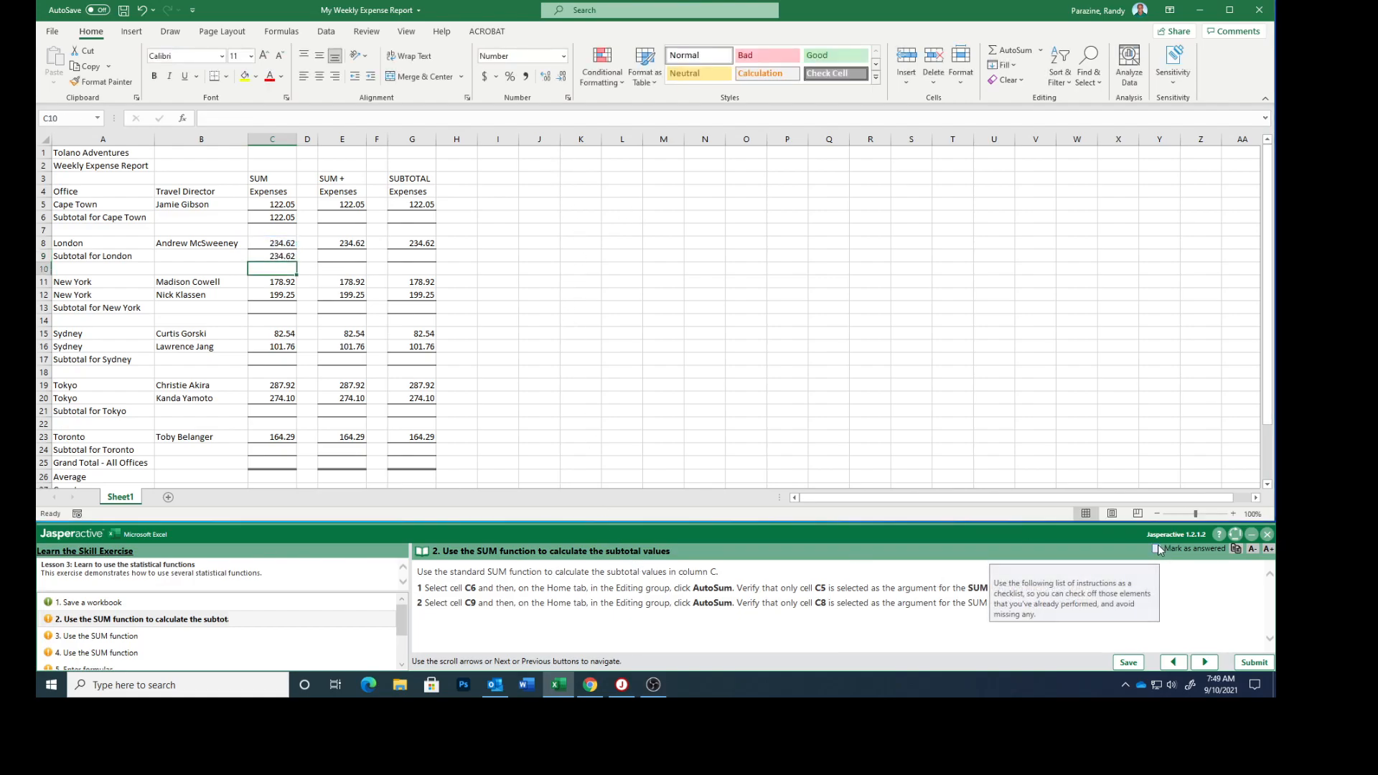
click(1202, 664)
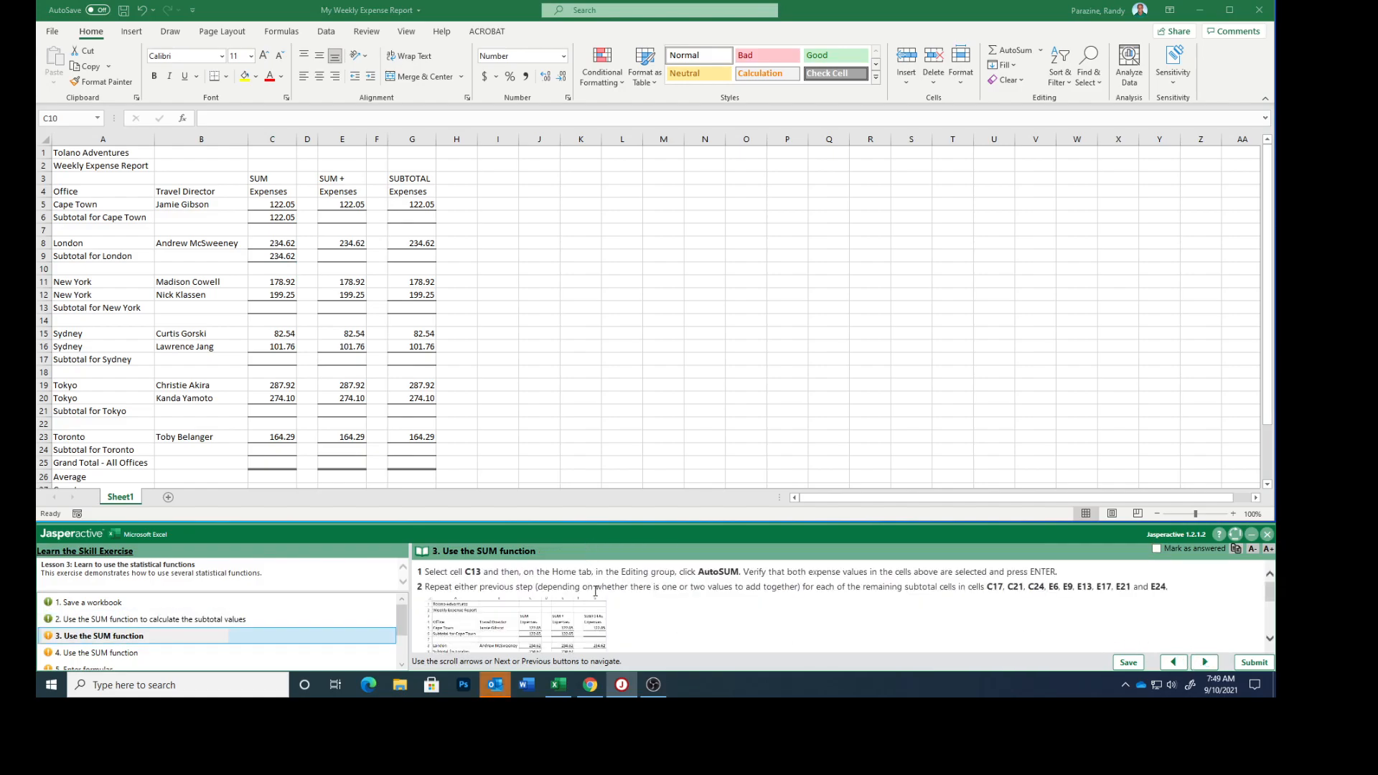
- Use AutoSum to total C11:C12 in C13 for New York and C15:C16 in C17 for Sydney
click(268, 307)
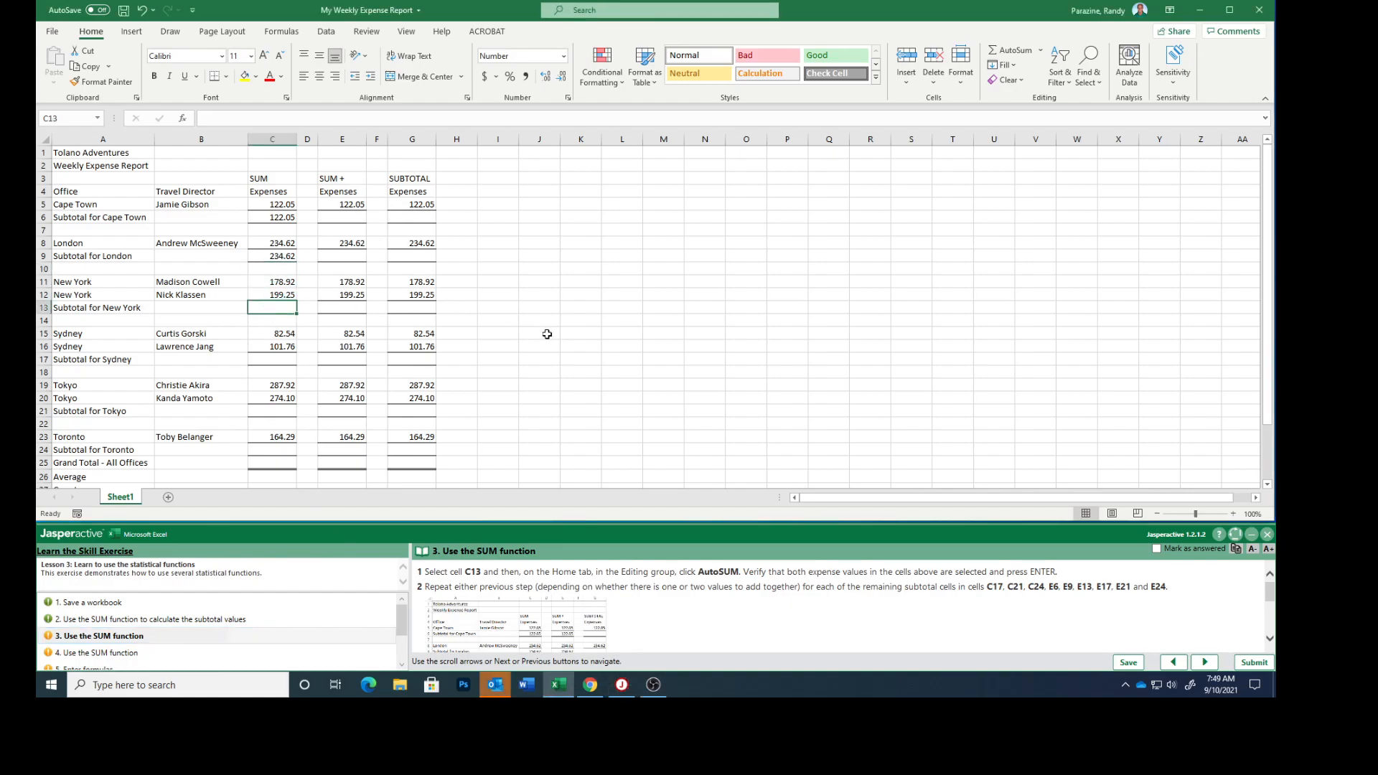
click(1011, 50)
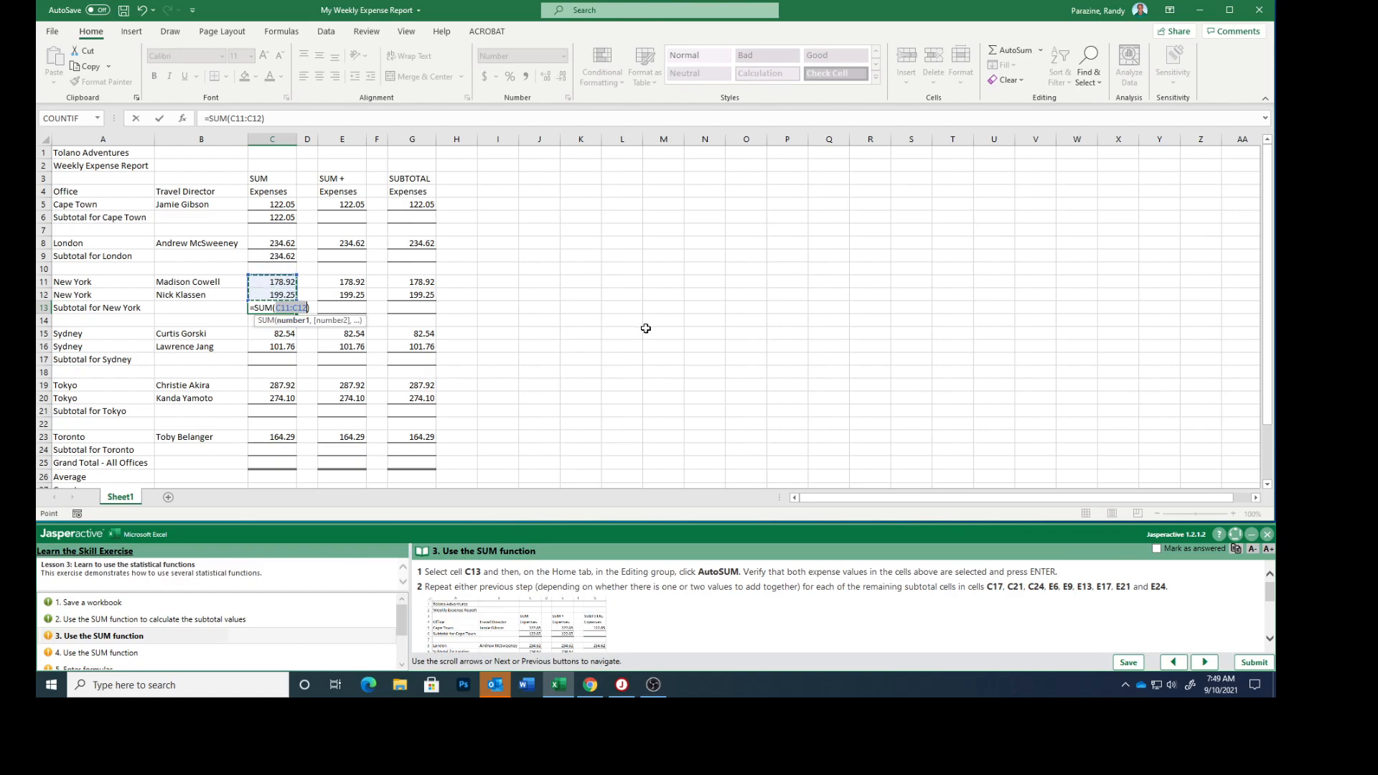
key(Return)
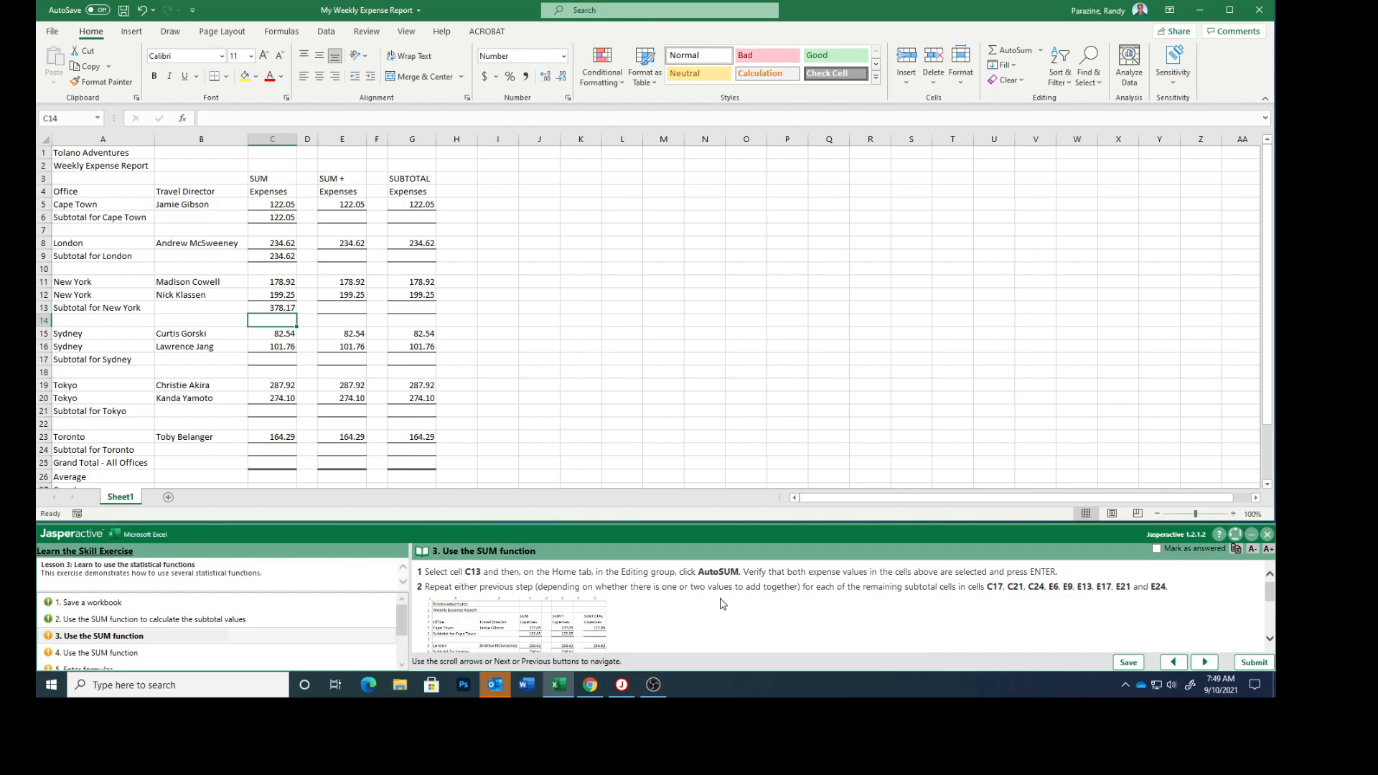
scroll(722, 603, down, 1)
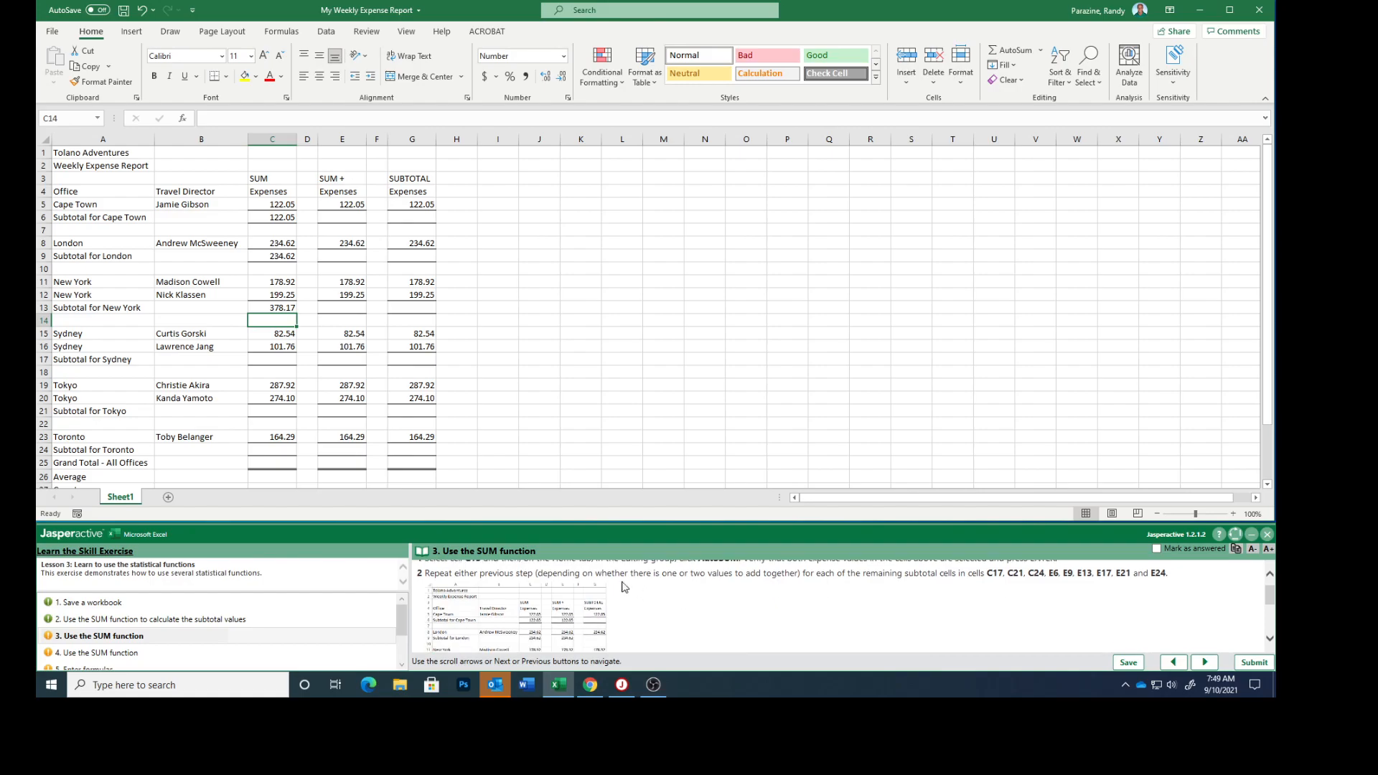
click(266, 359)
click(995, 58)
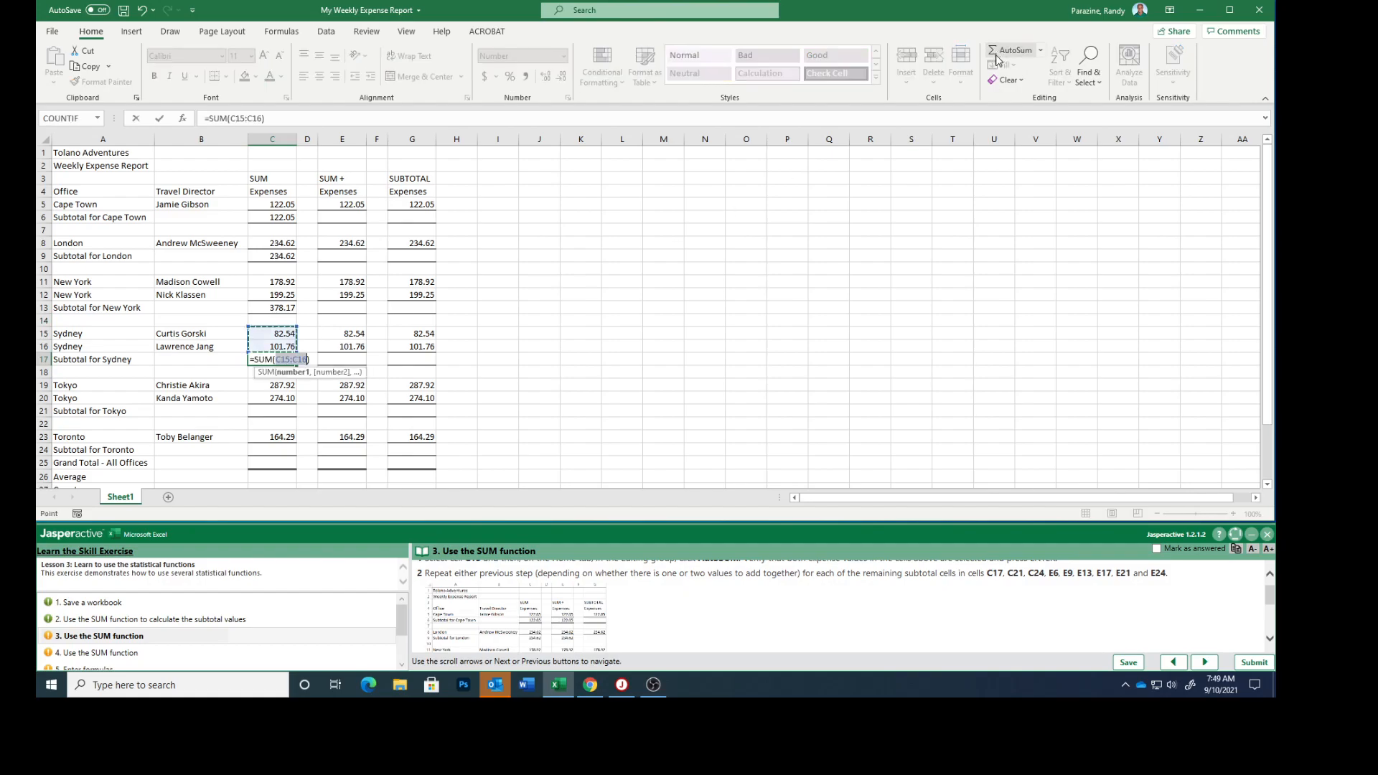
key(Return)
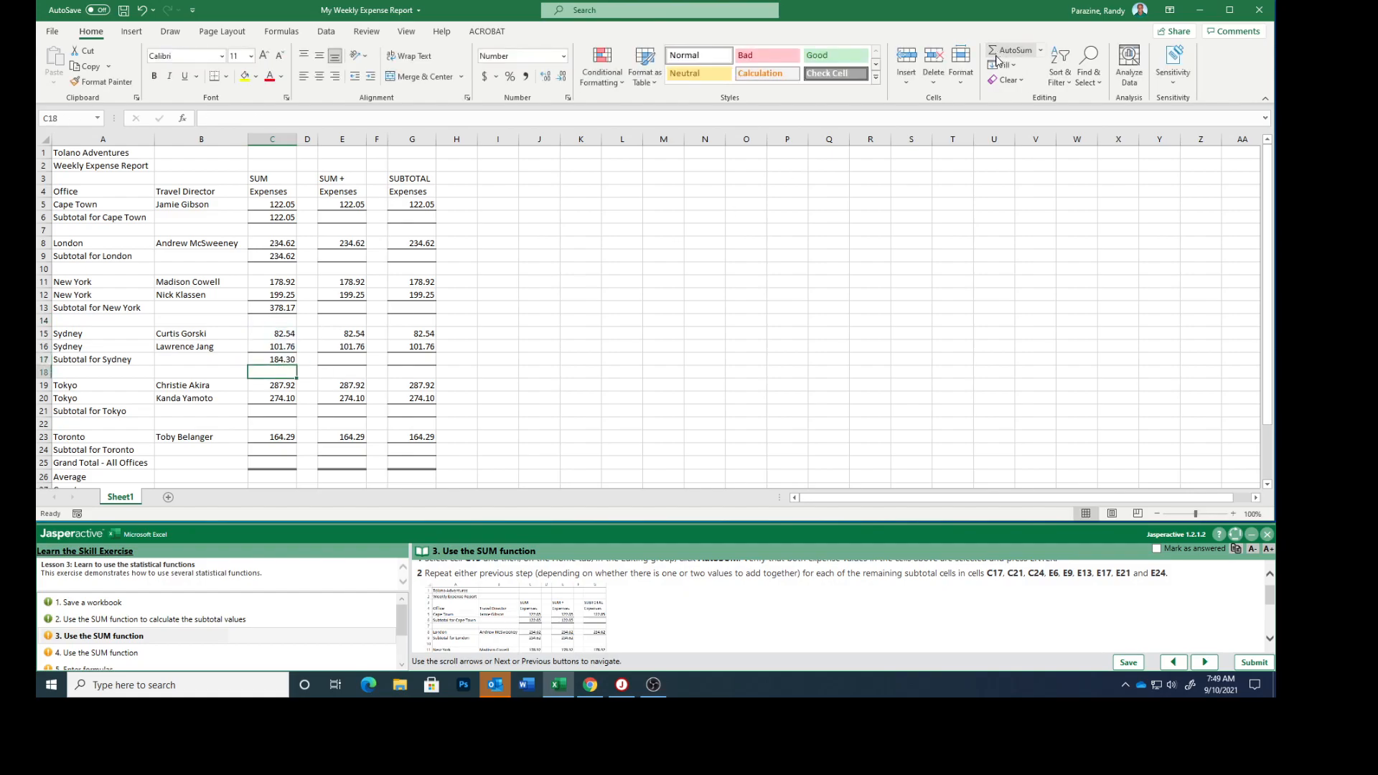
- Use AutoSum to enter the column C subtotals for Tokyo in C21 and Toronto in C24
click(268, 413)
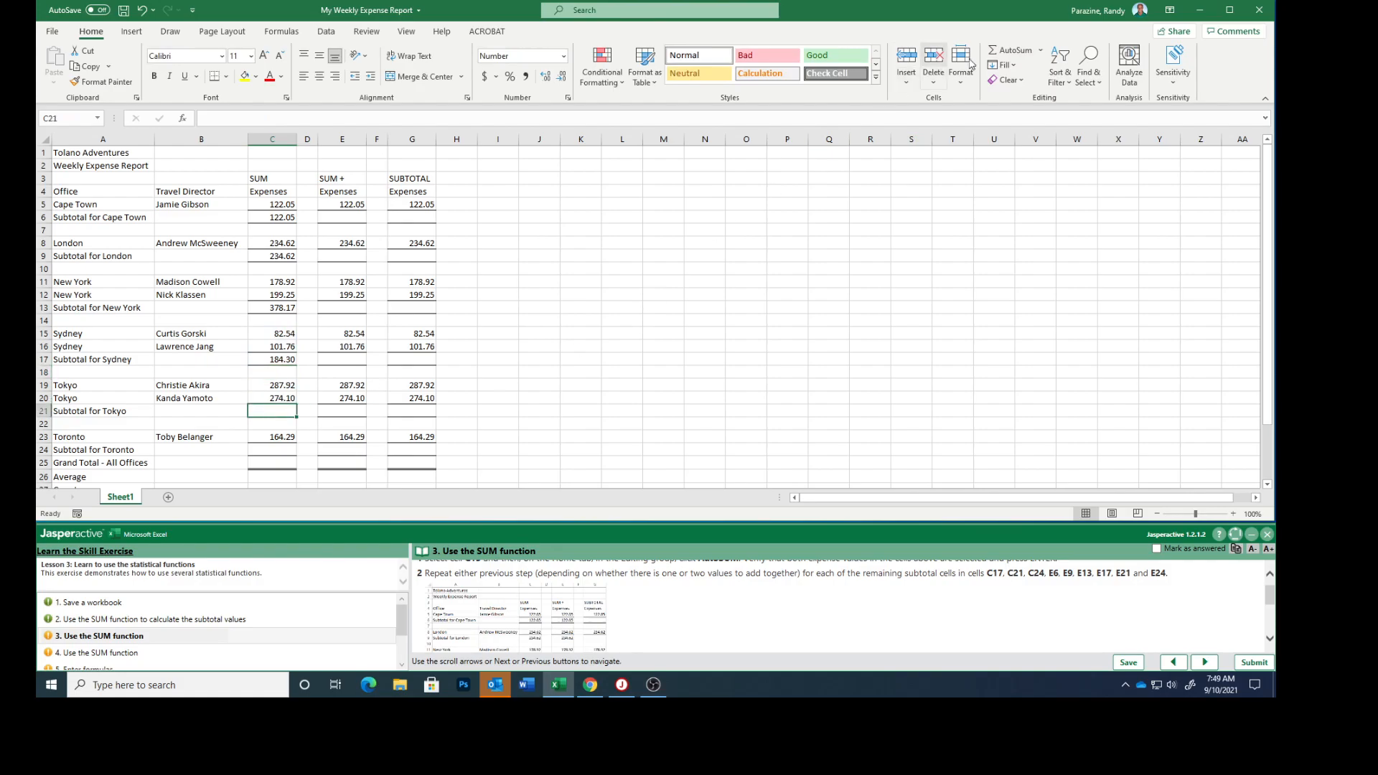
click(1009, 50)
key(Return)
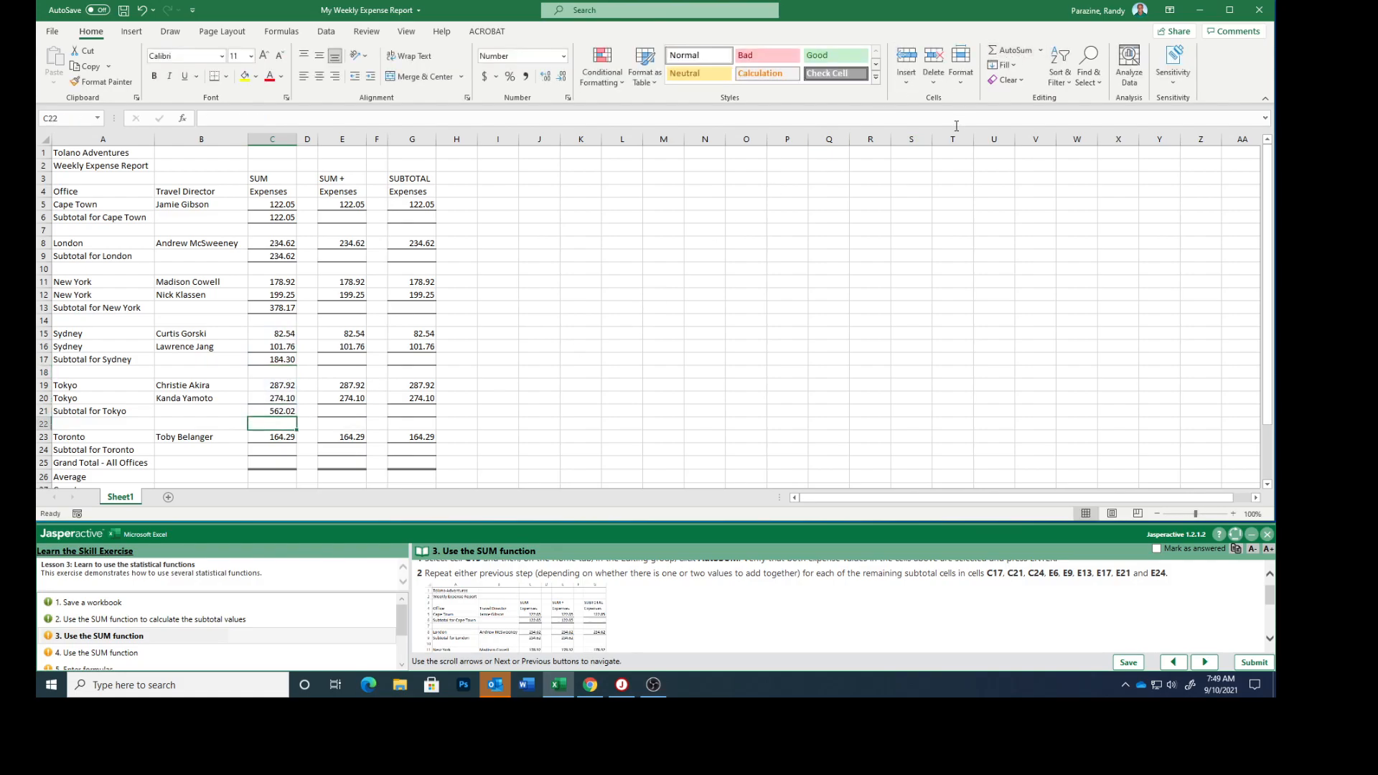
click(280, 452)
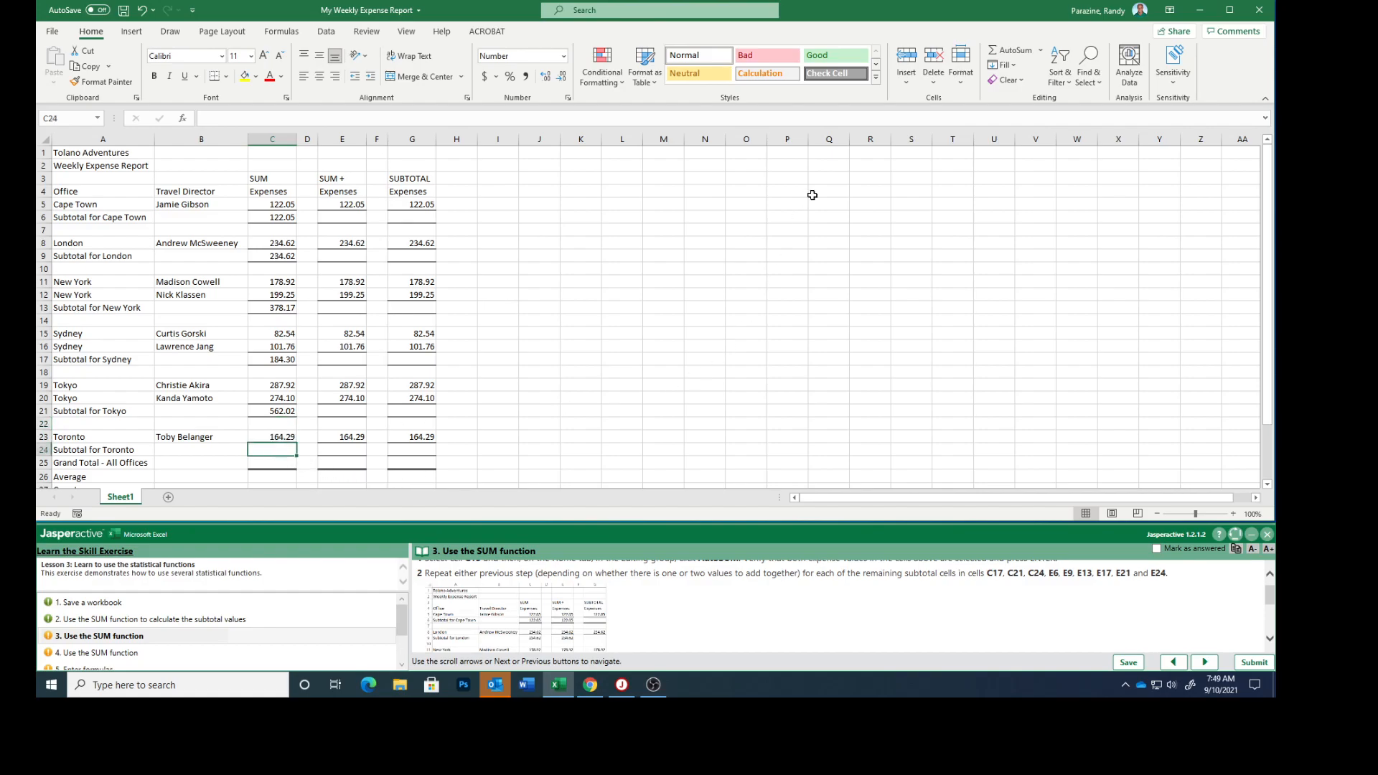
click(1006, 51)
key(Return)
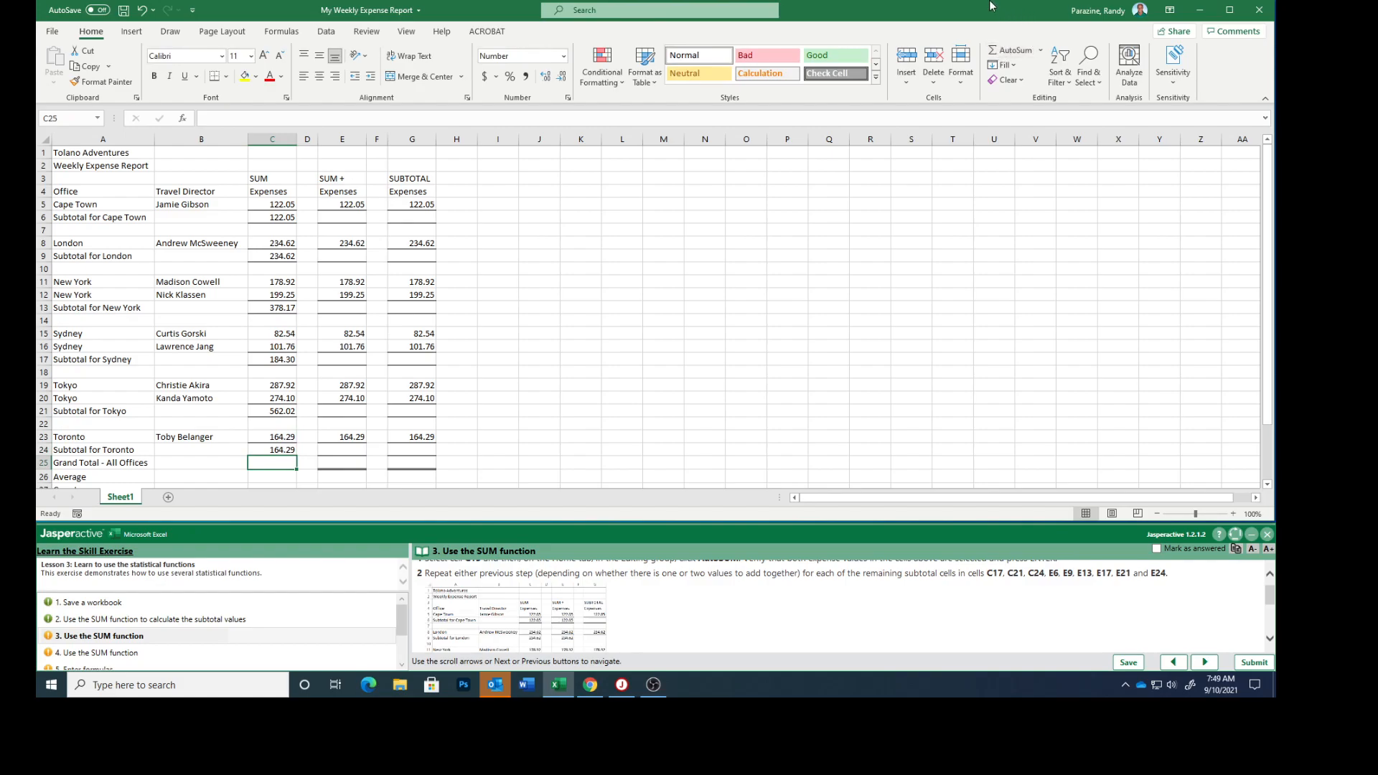
- Use AutoSum to enter the SUM + column subtotals for Cape Town in E6 and London in E9
click(341, 220)
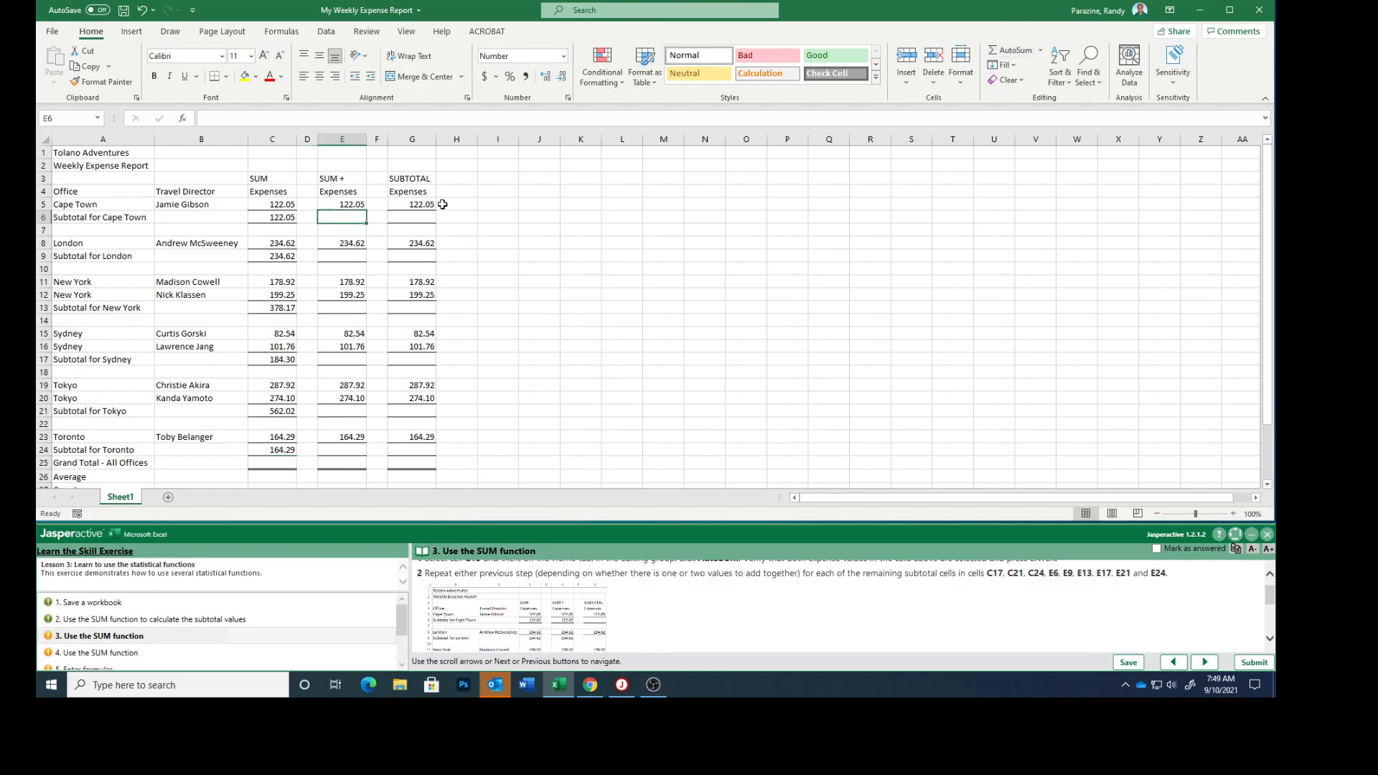
click(1008, 51)
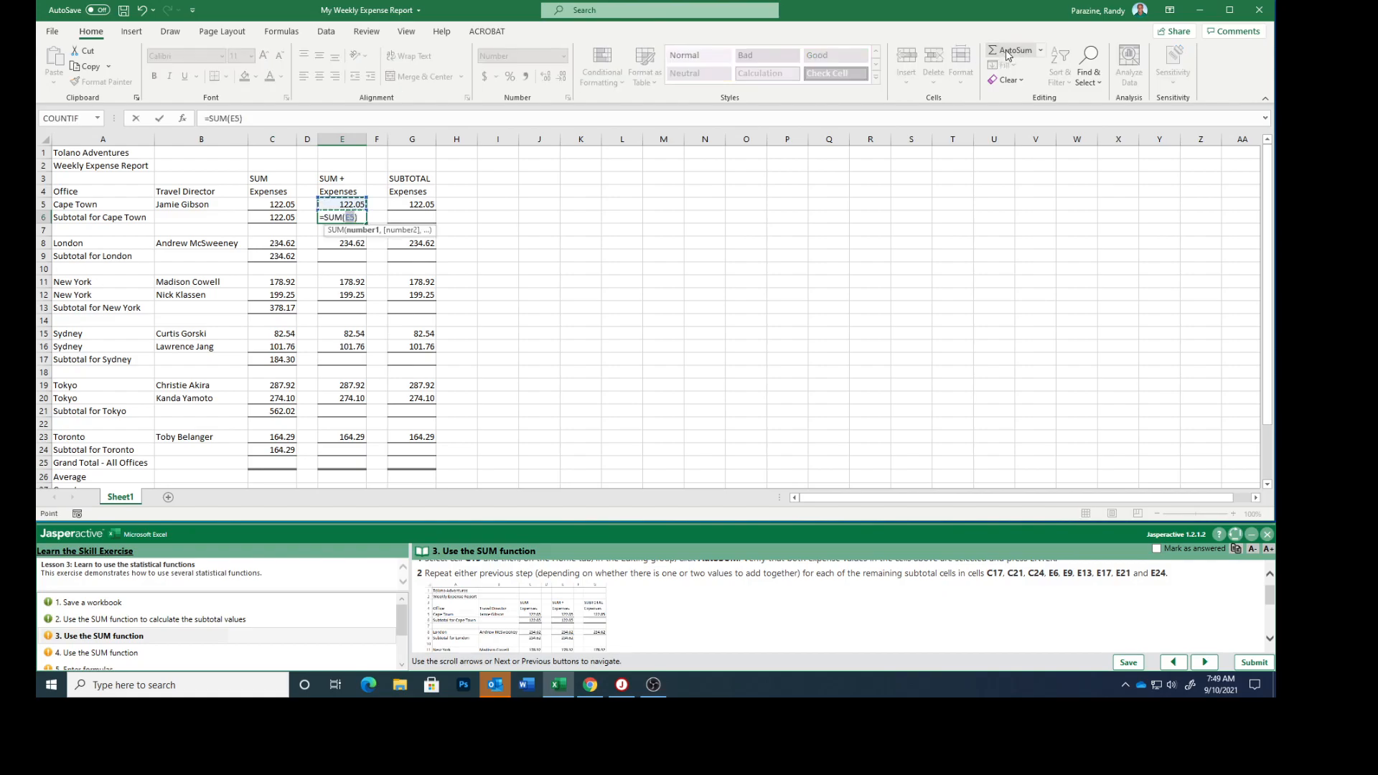
key(Return)
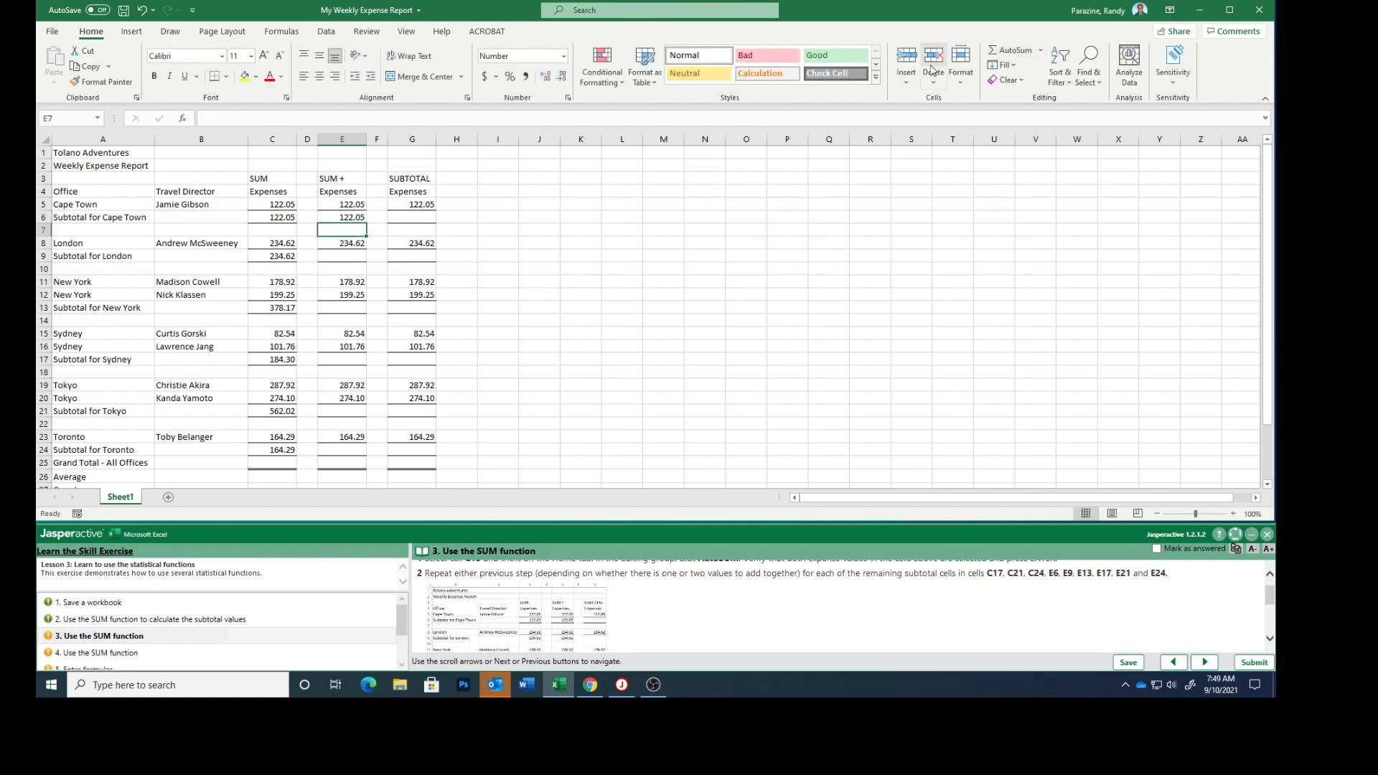
click(342, 259)
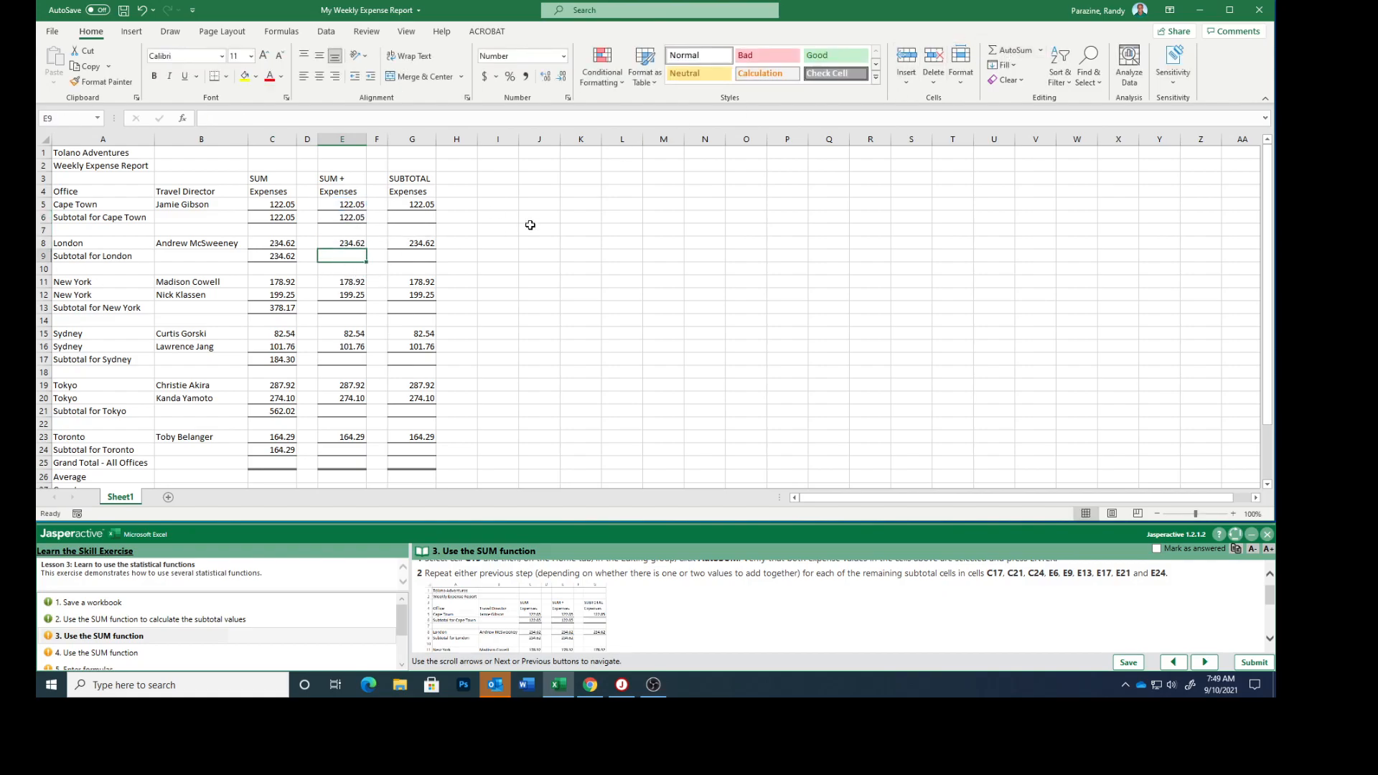
click(1012, 51)
key(Return)
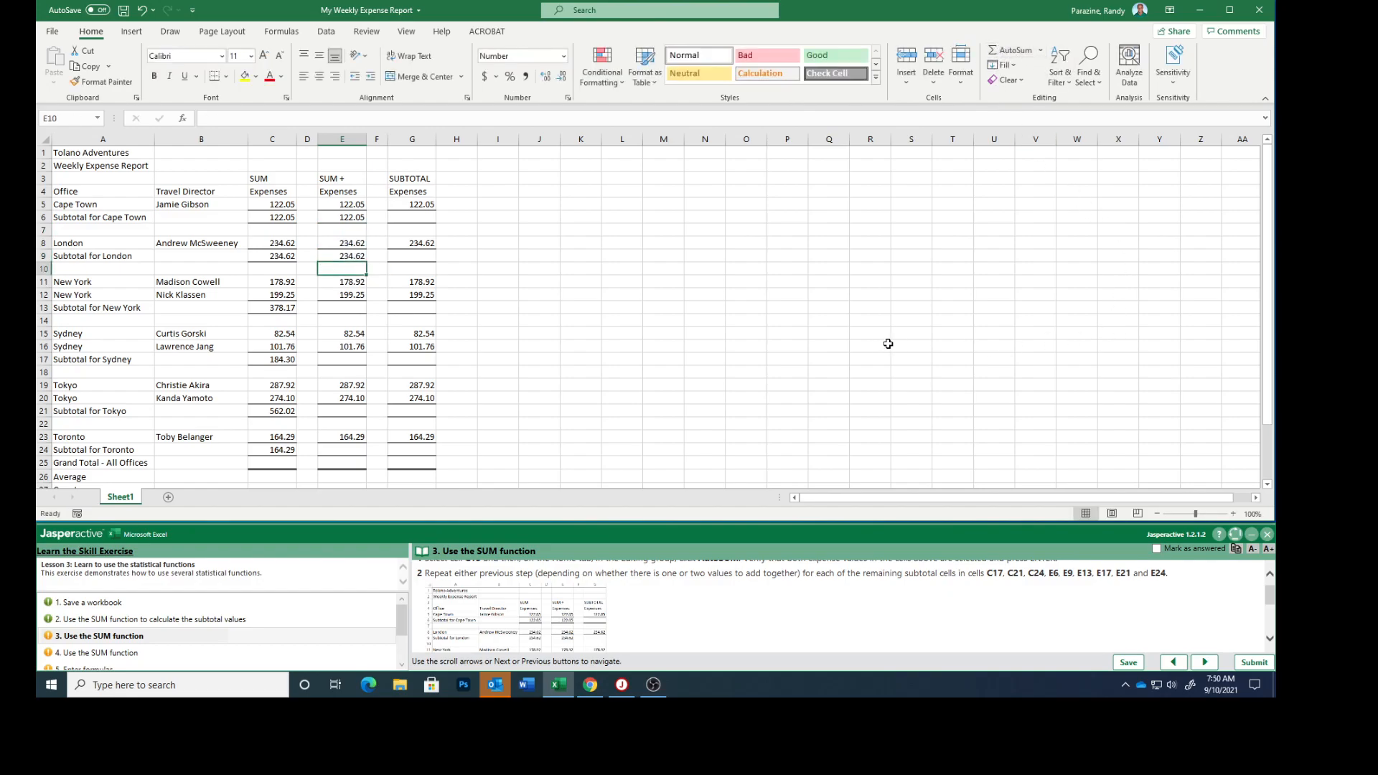
- Use AutoSum to enter the SUM + column subtotals for New York in E13 and Sydney in E17
click(362, 307)
click(1012, 50)
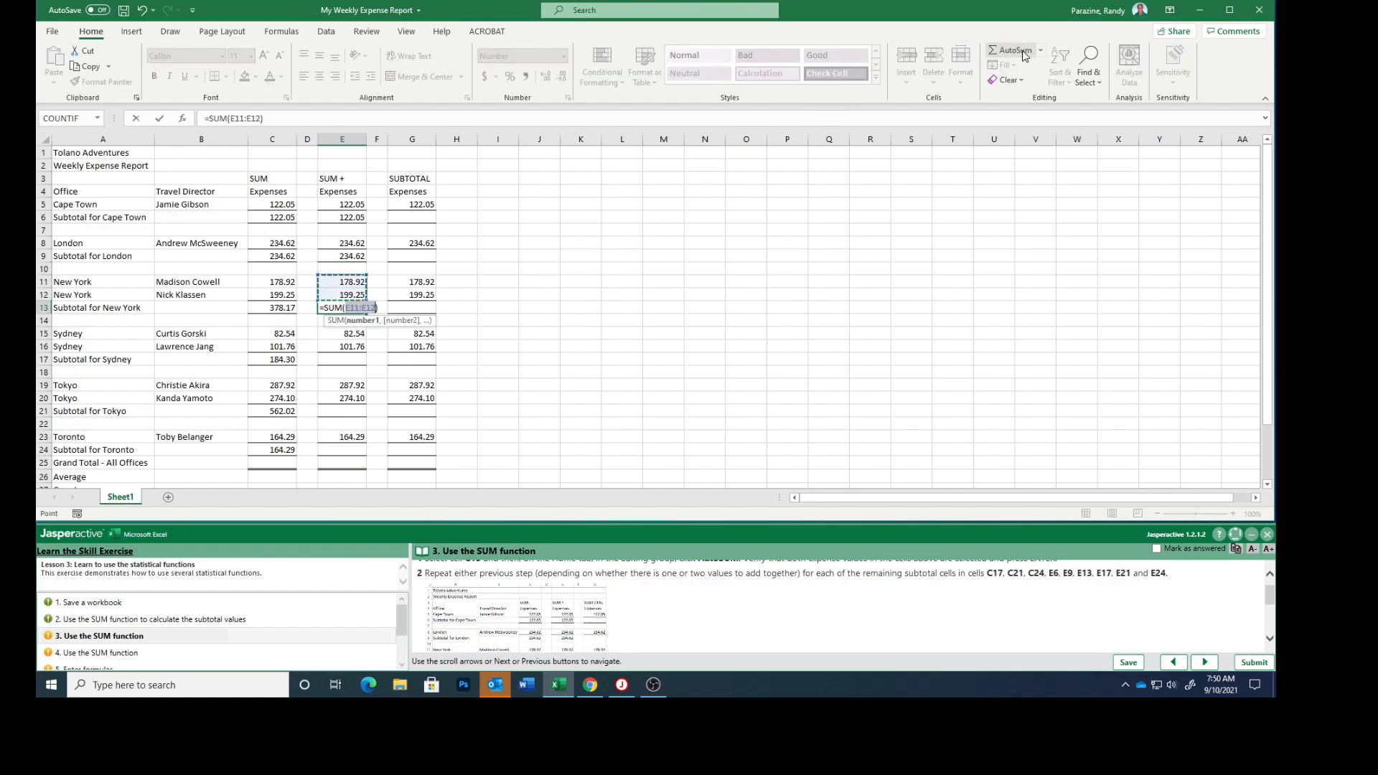
key(Return)
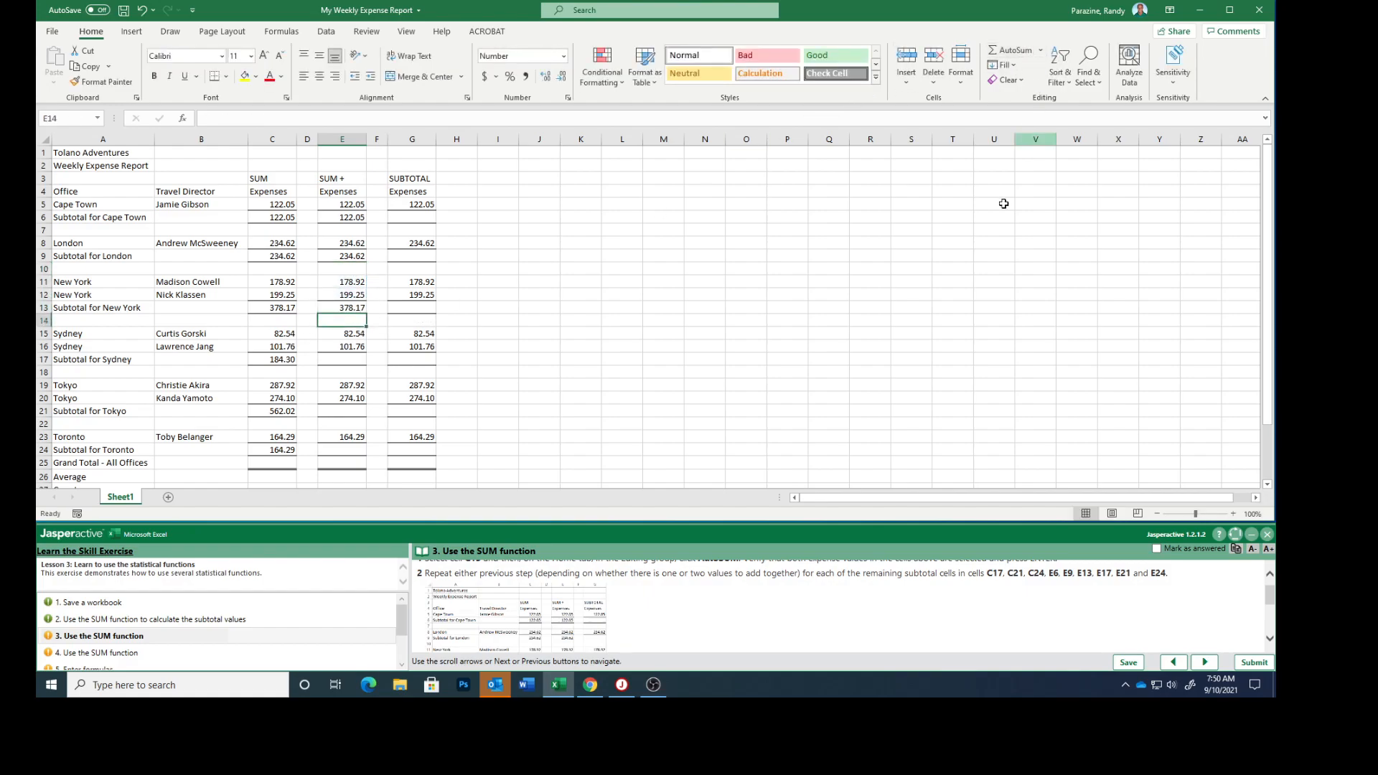
click(330, 359)
click(998, 51)
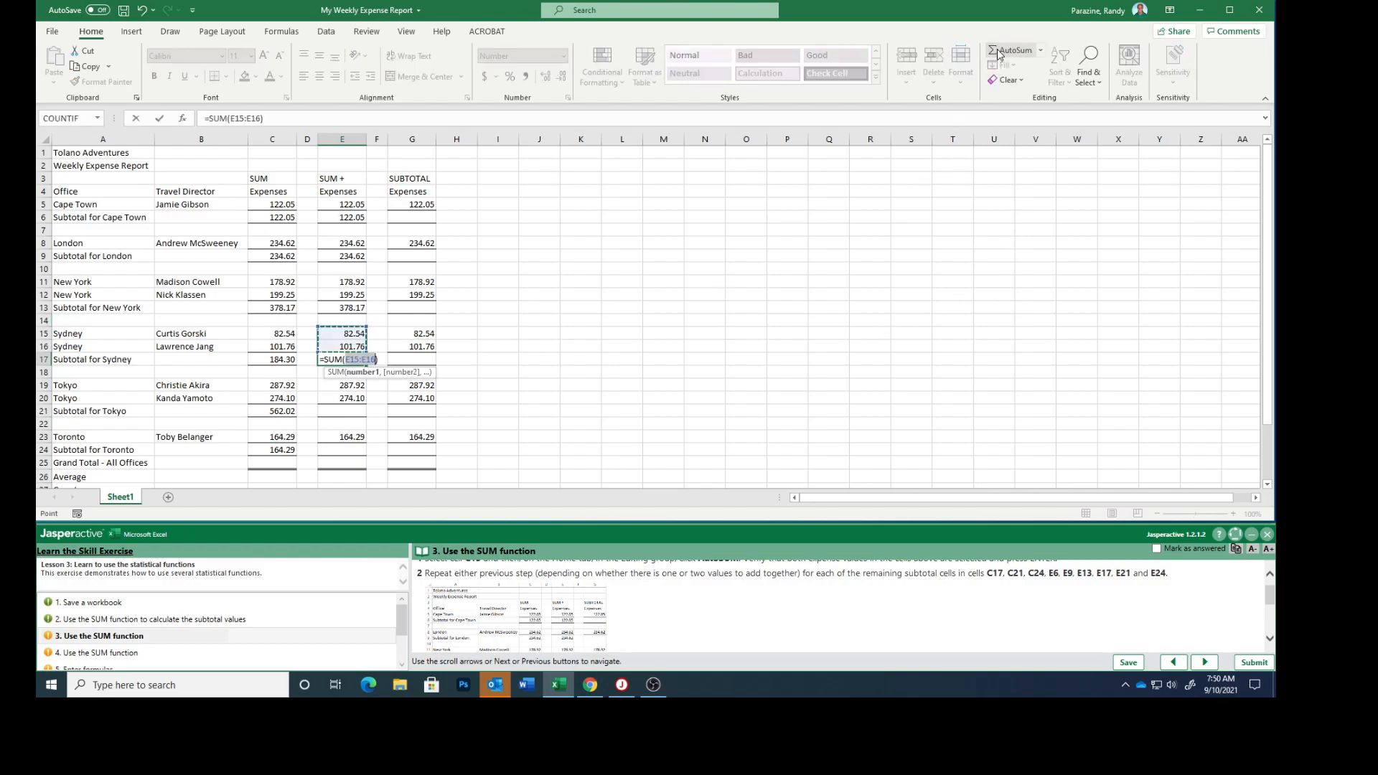
key(Return)
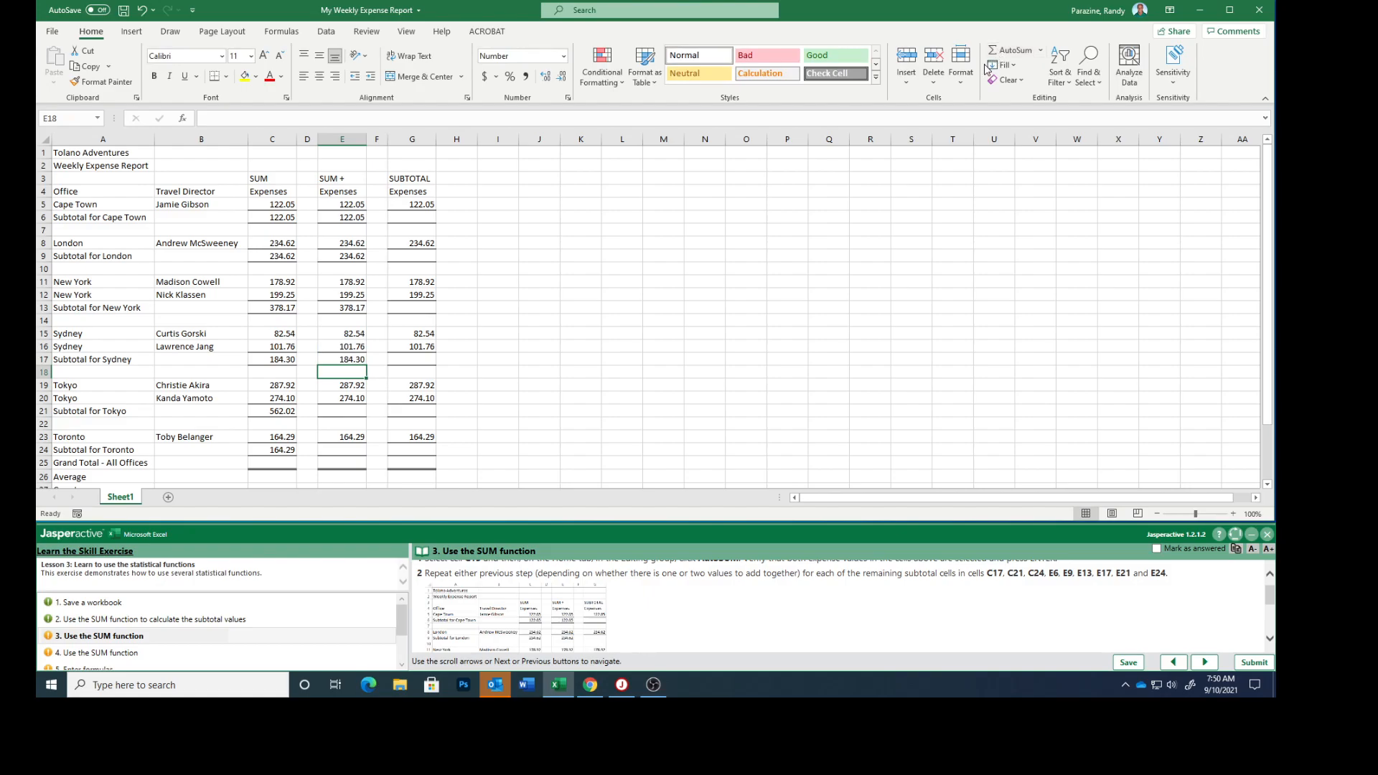
- Use AutoSum to enter the SUM + column subtotals for Tokyo in E21 and Toronto in E24
click(345, 410)
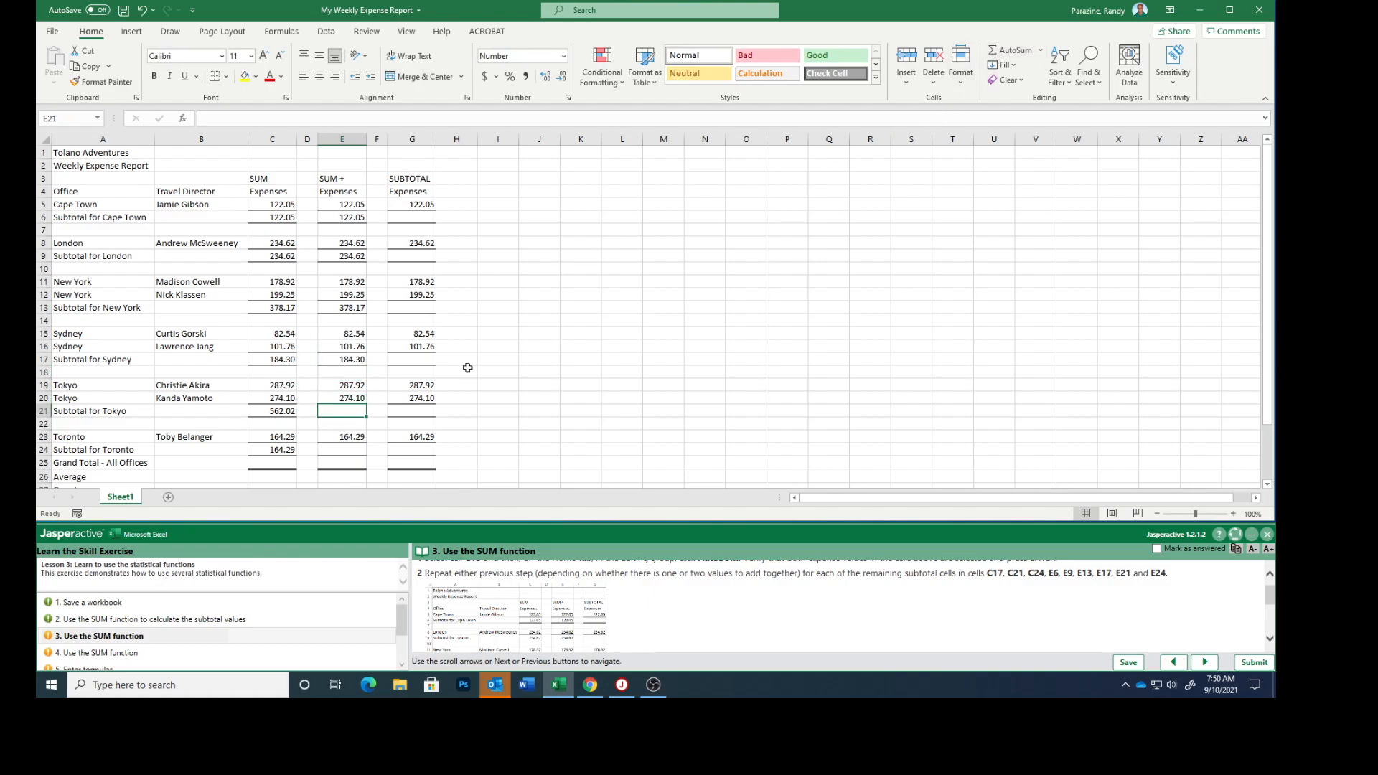
click(1009, 52)
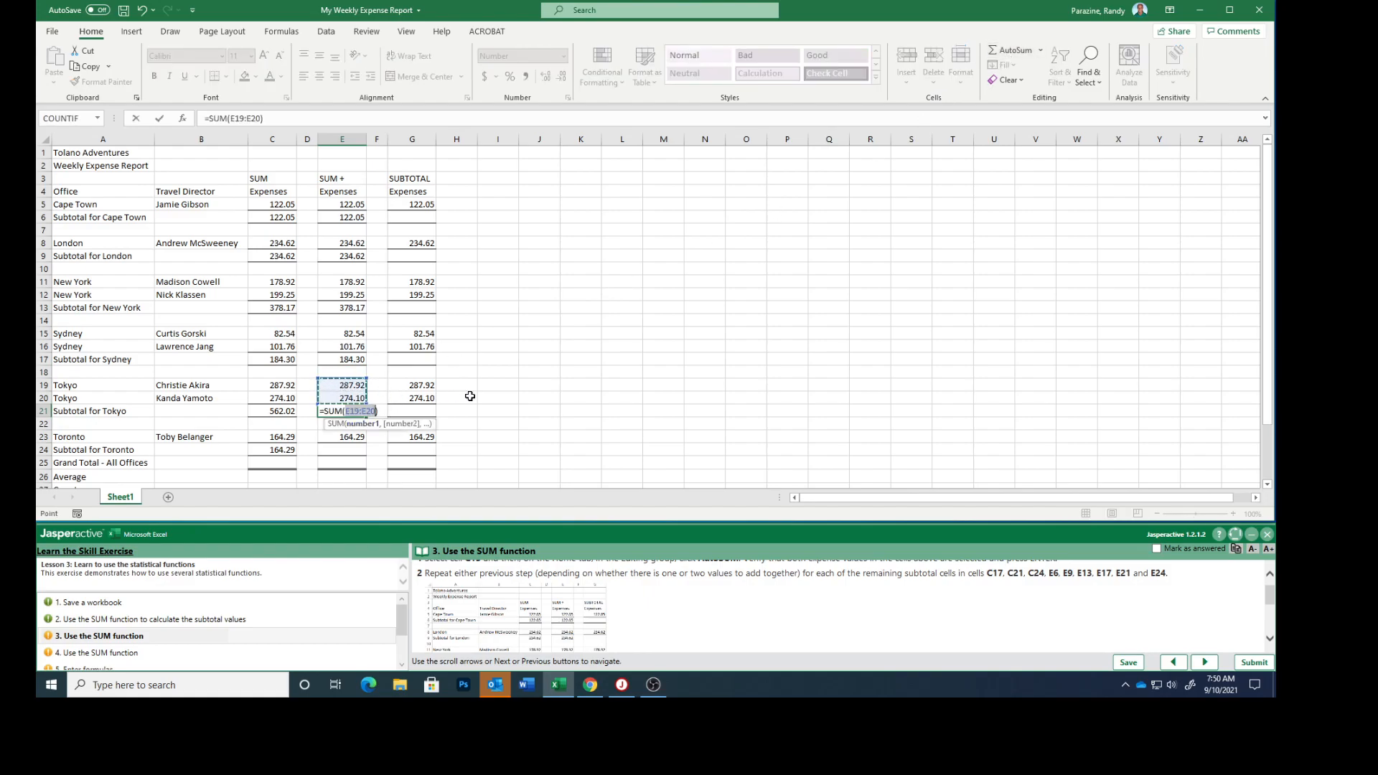
key(Return)
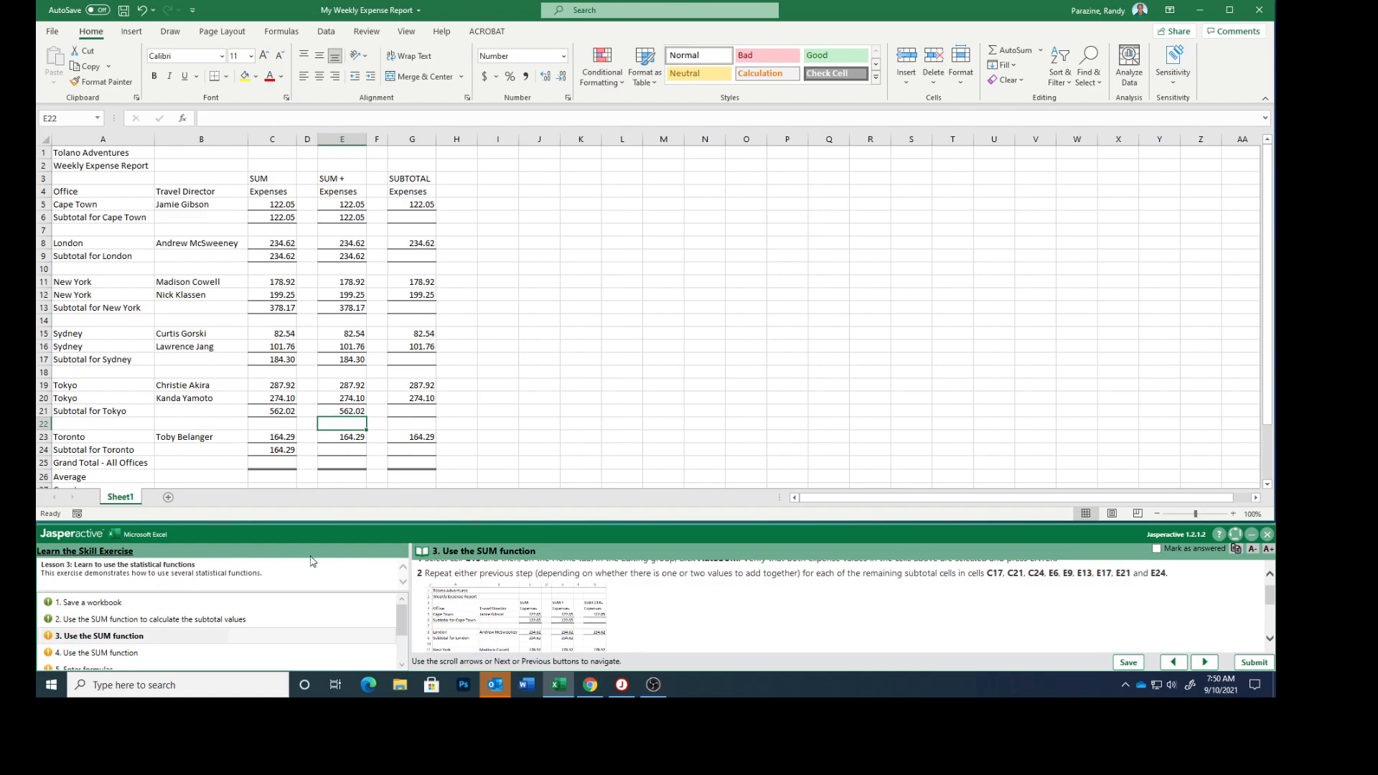
click(340, 450)
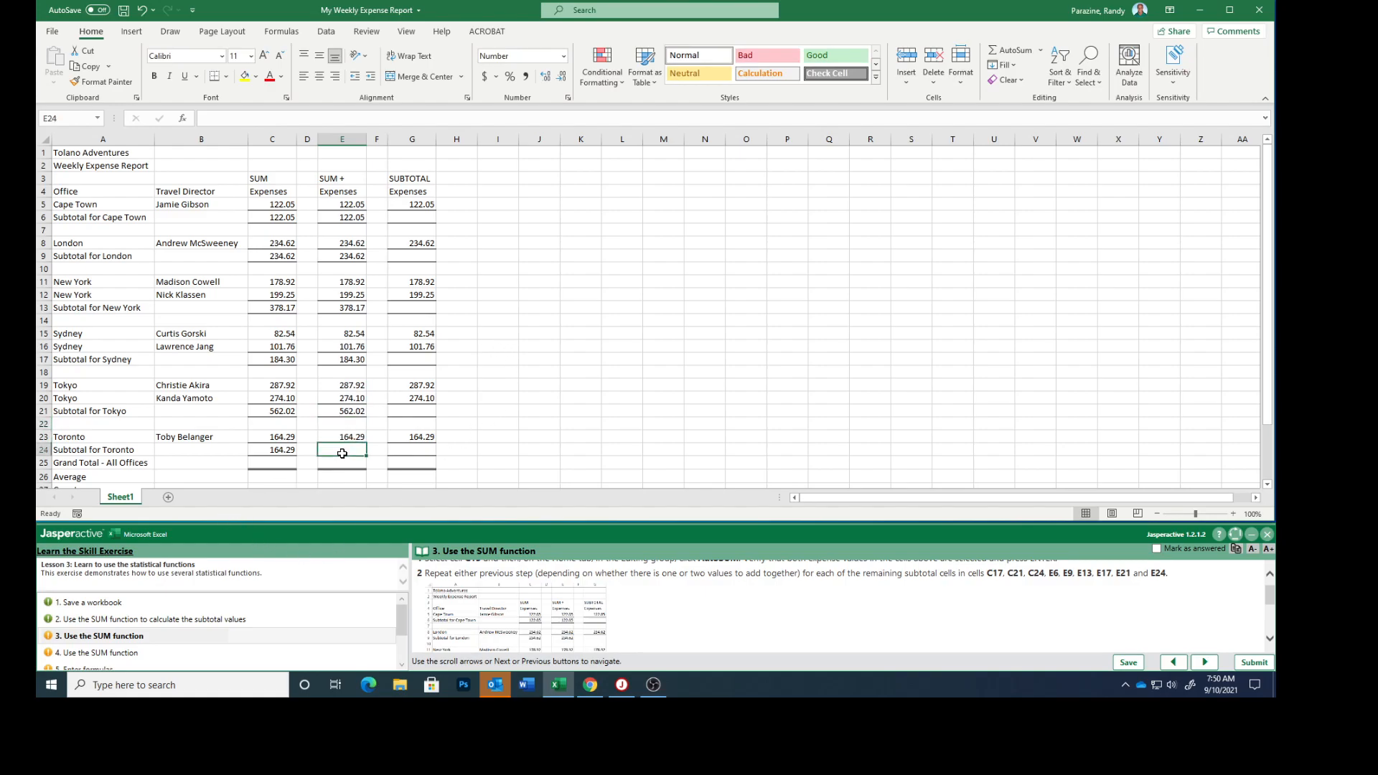
click(1011, 49)
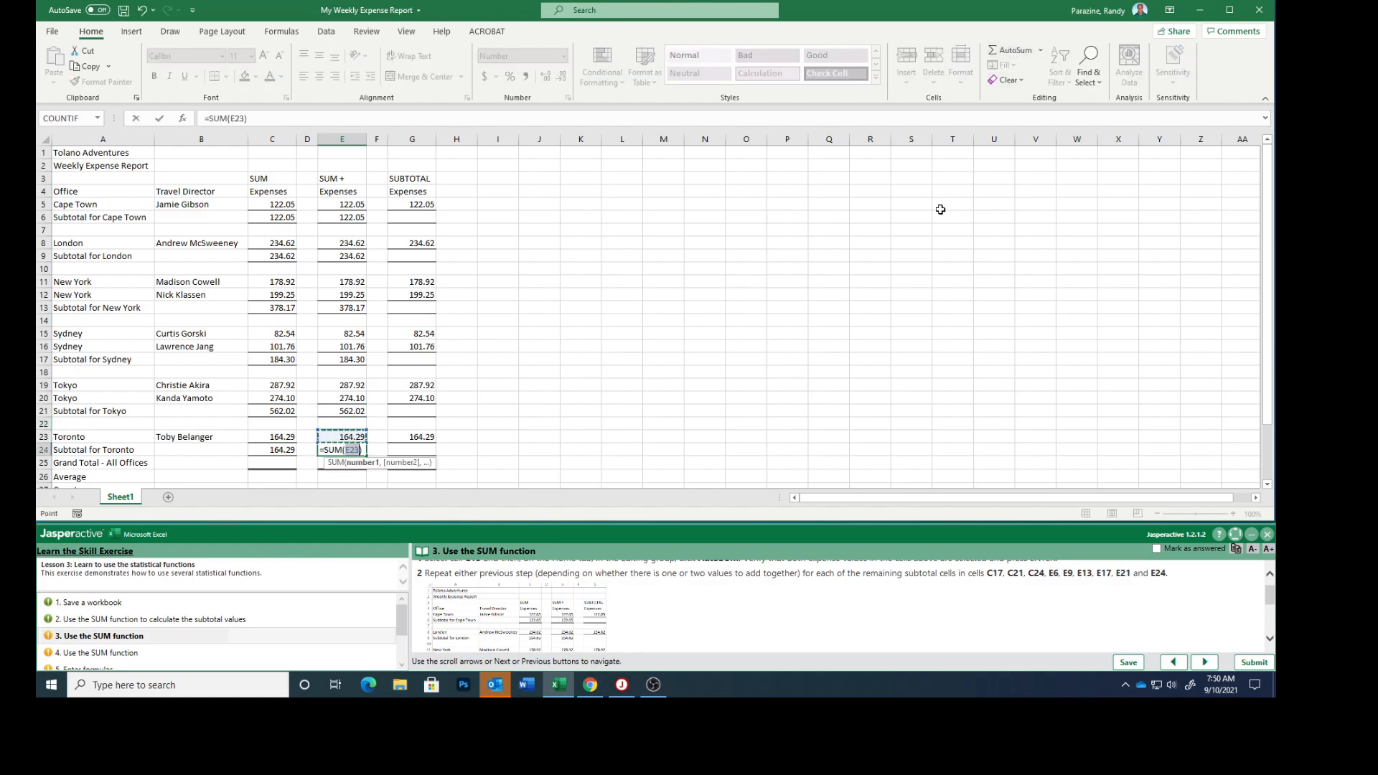
key(Return)
- Compare the sheet with the enlarged task 3 reference image, then mark task 3 answered and advance to task 4
scroll(824, 578, down, 5)
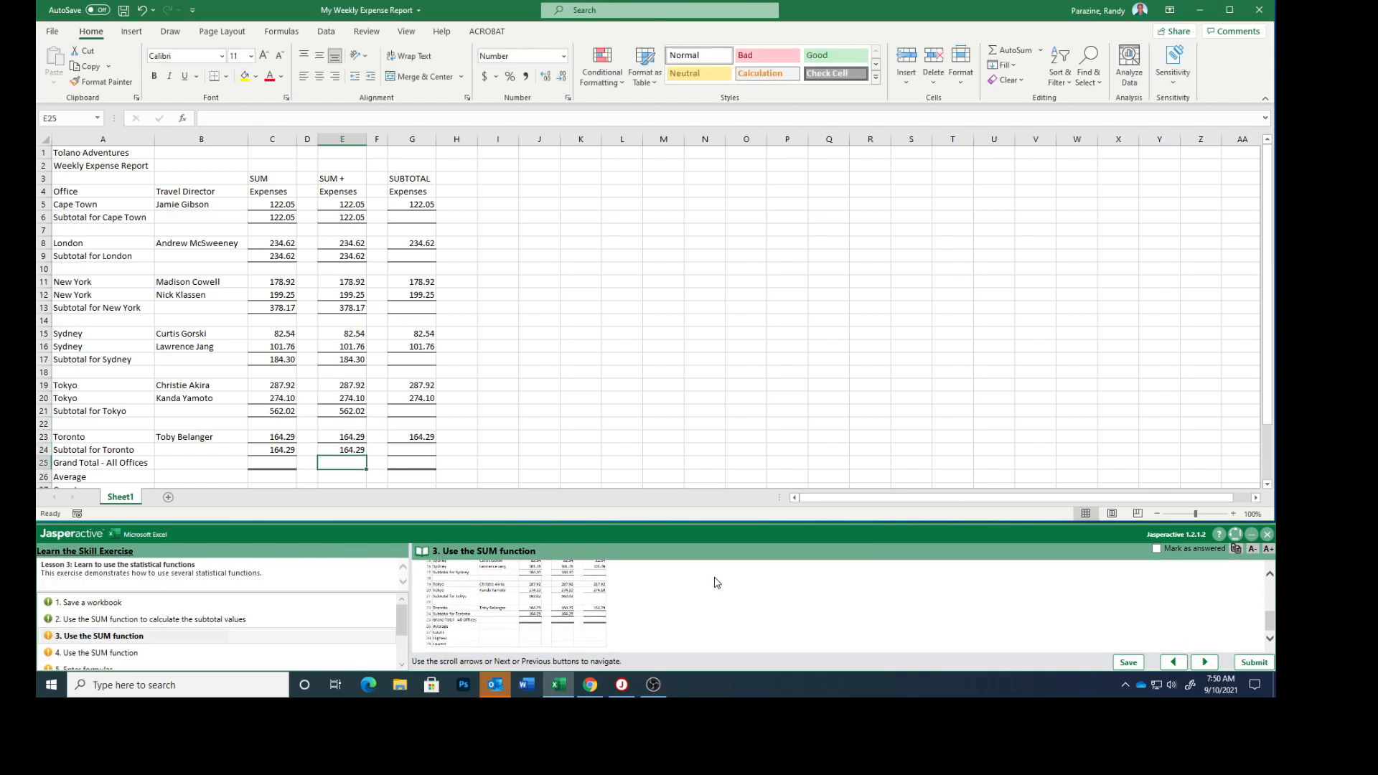
click(564, 600)
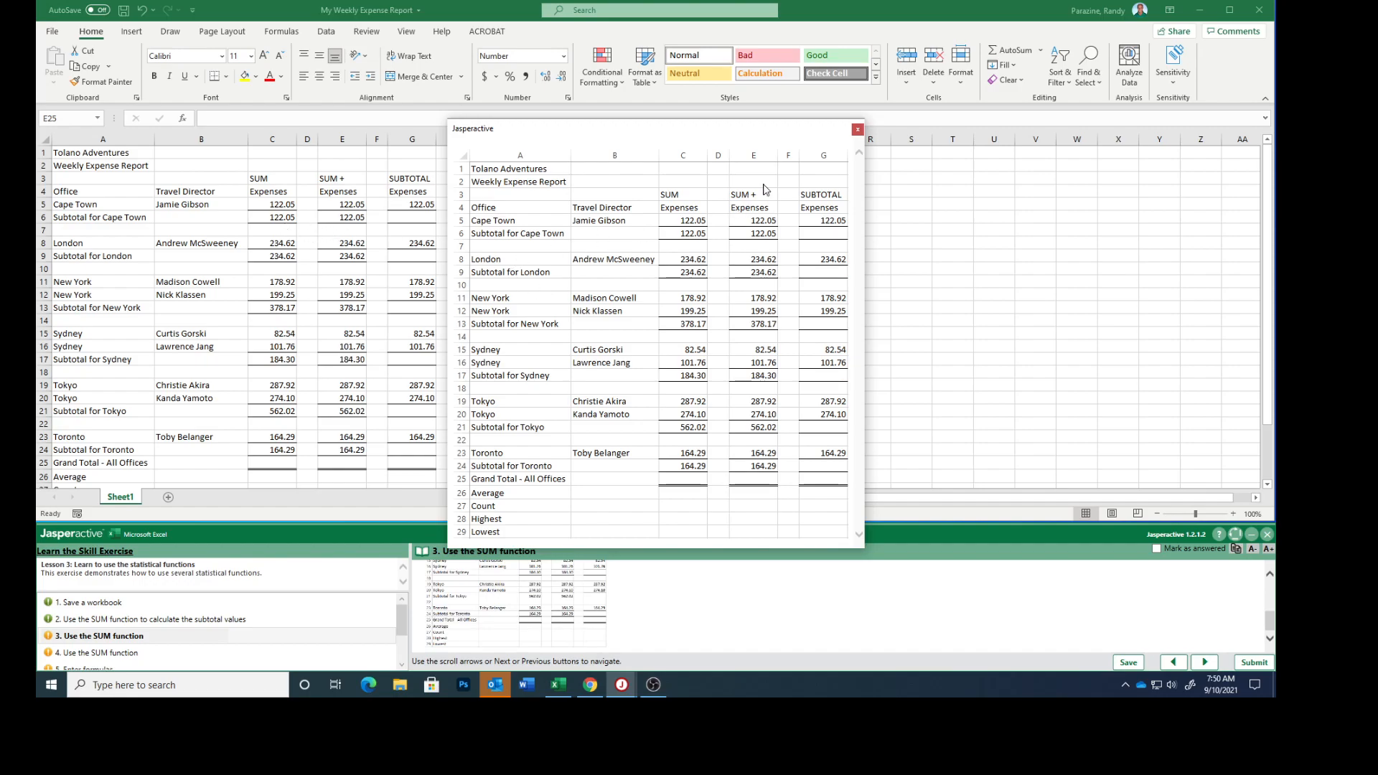
click(855, 129)
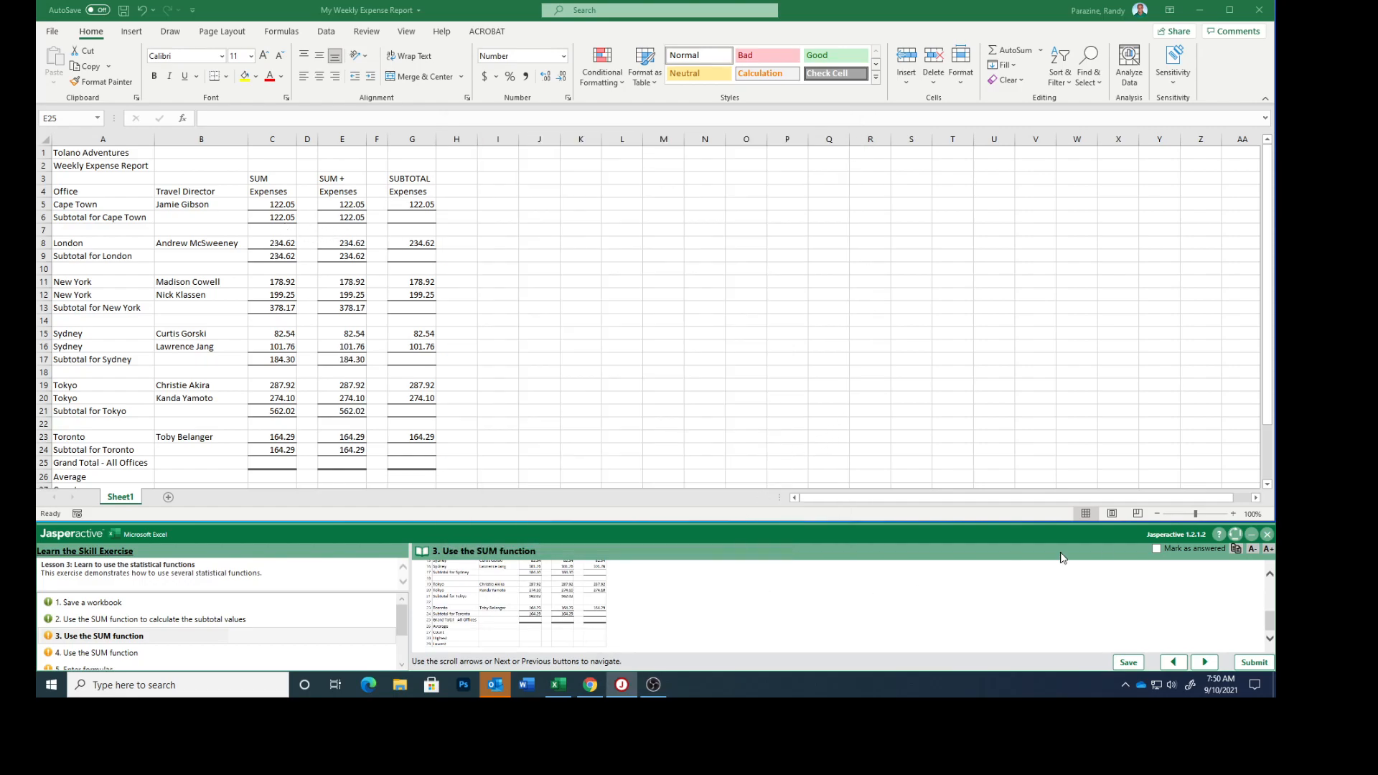
click(1157, 549)
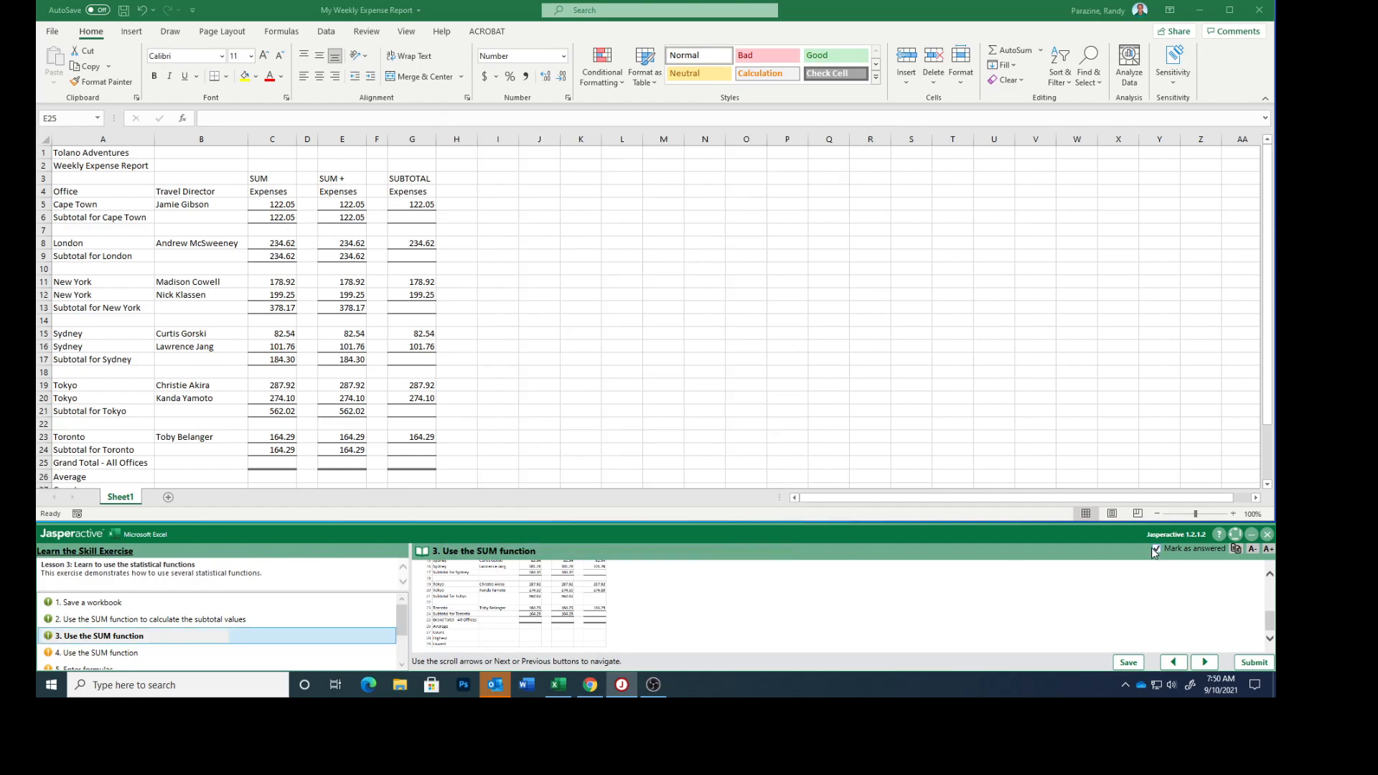
click(1205, 662)
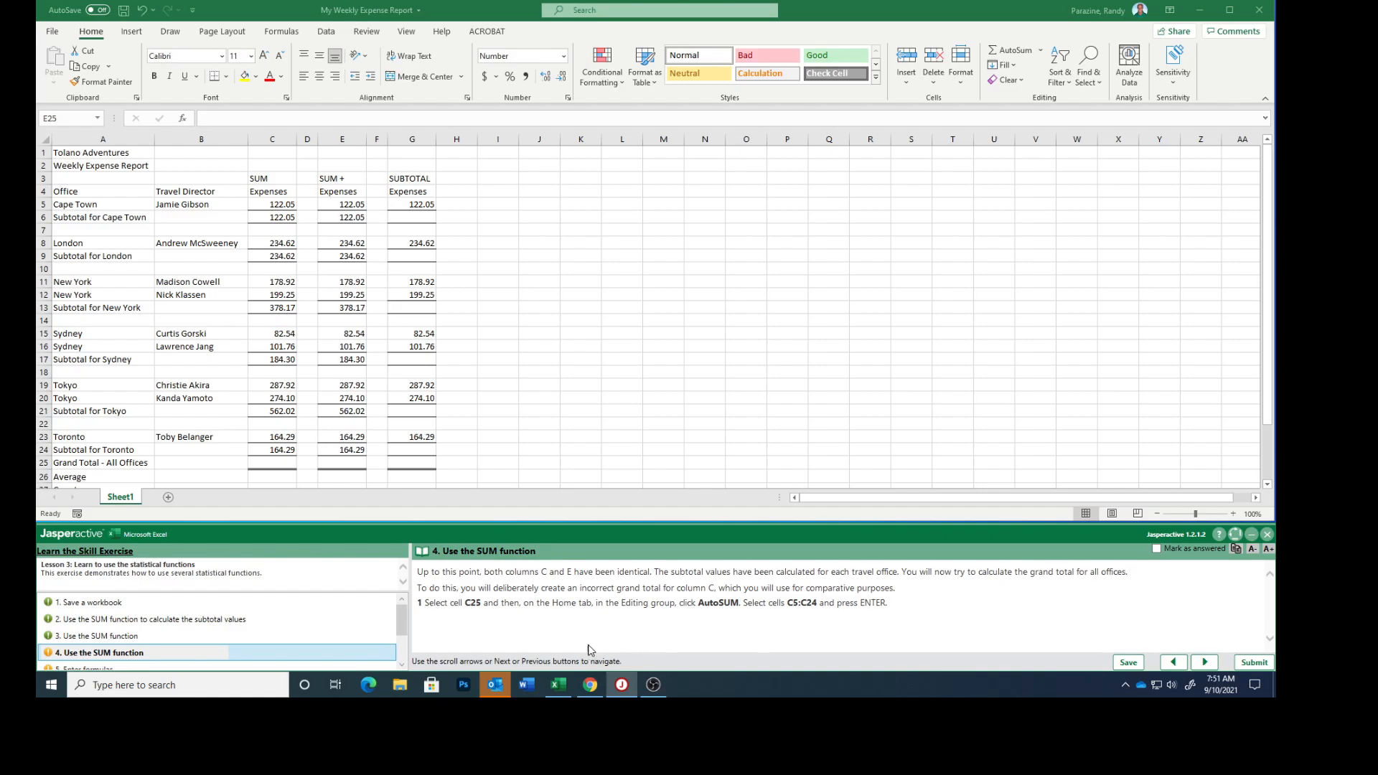
- Use AutoSum to total C5:C24 in the grand total cell C25, then mark task 4 answered and advance to task 5
click(268, 463)
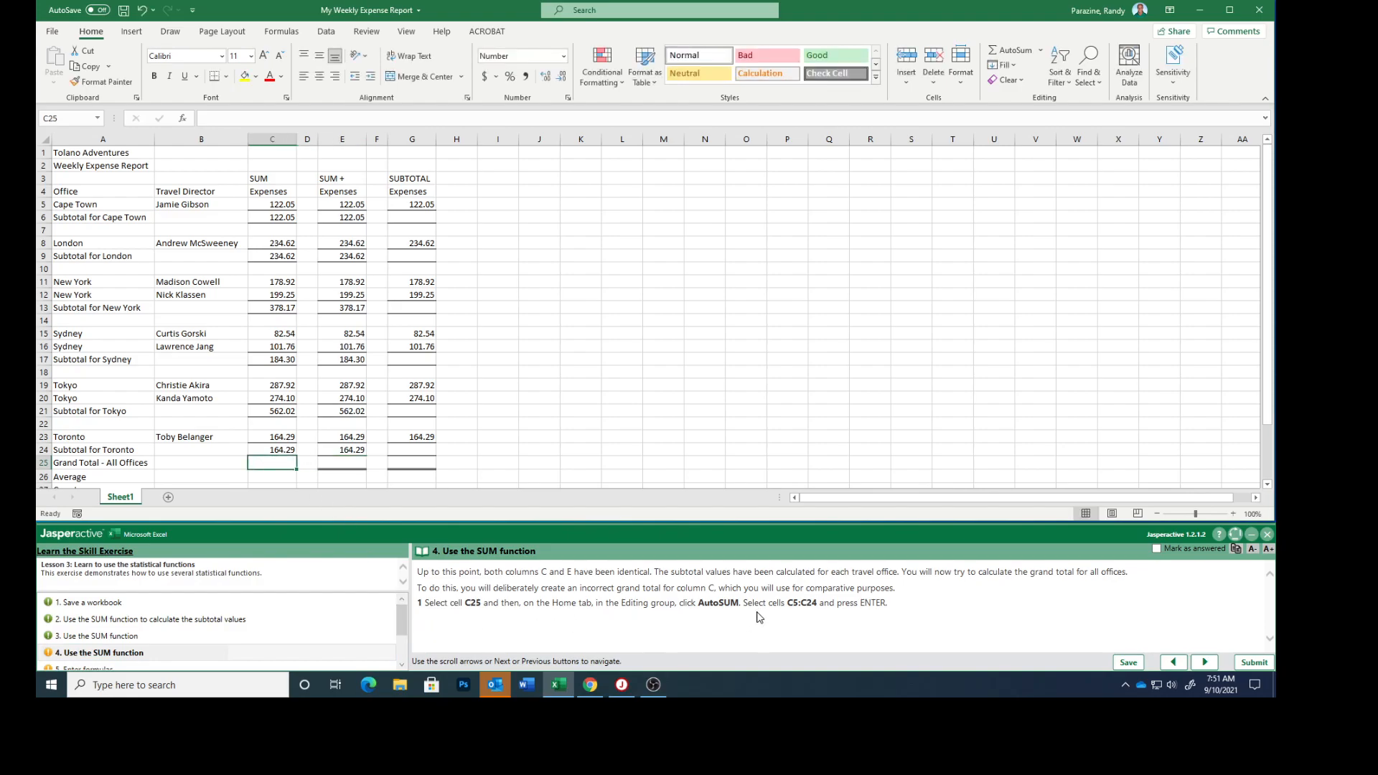
click(1012, 51)
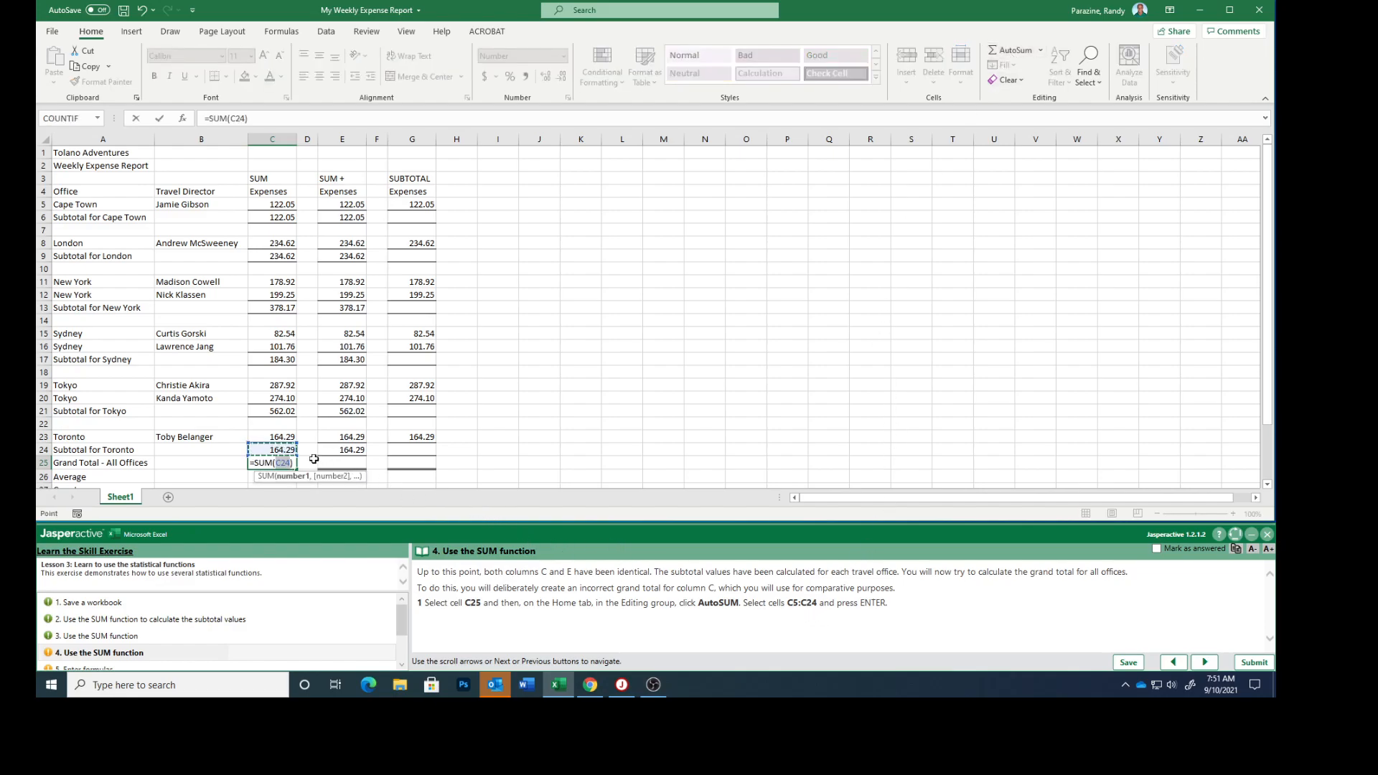
drag(267, 448, 280, 208)
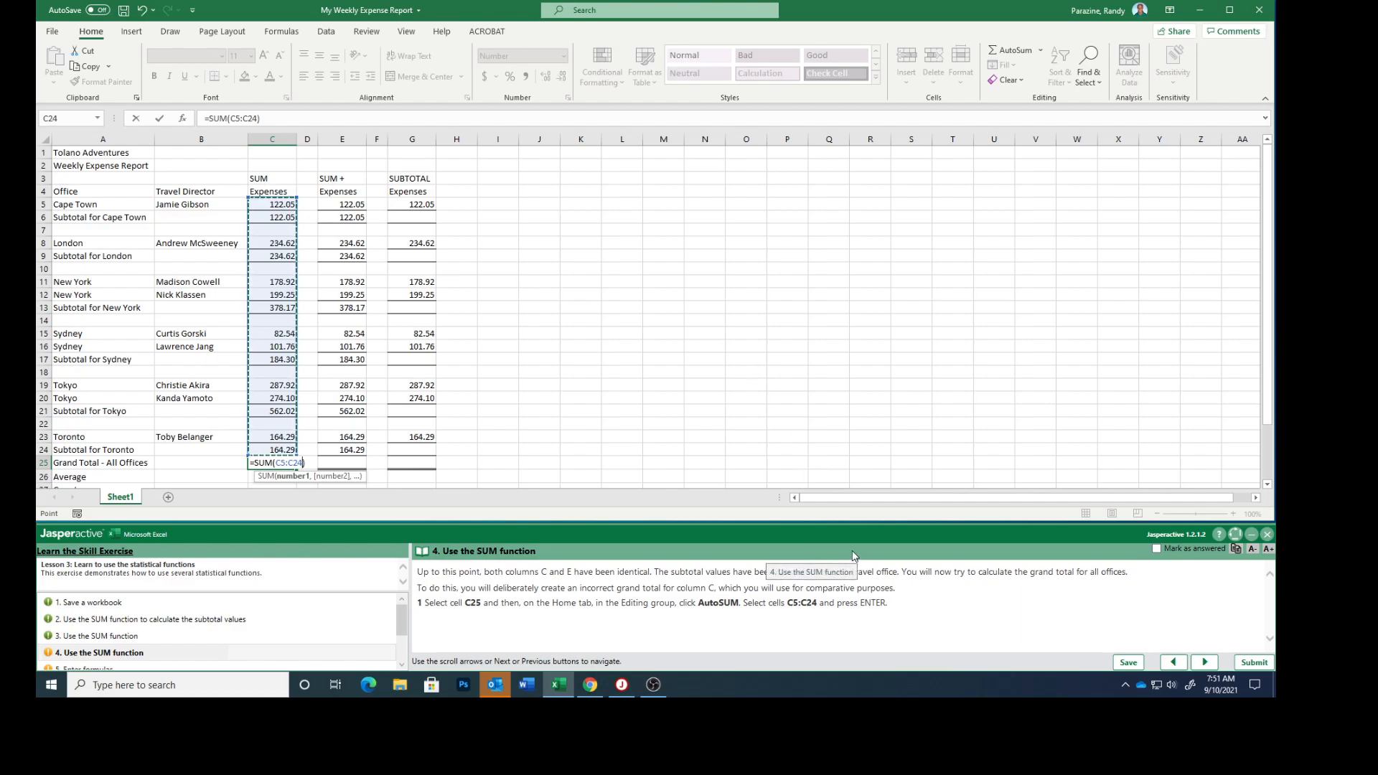
key(Return)
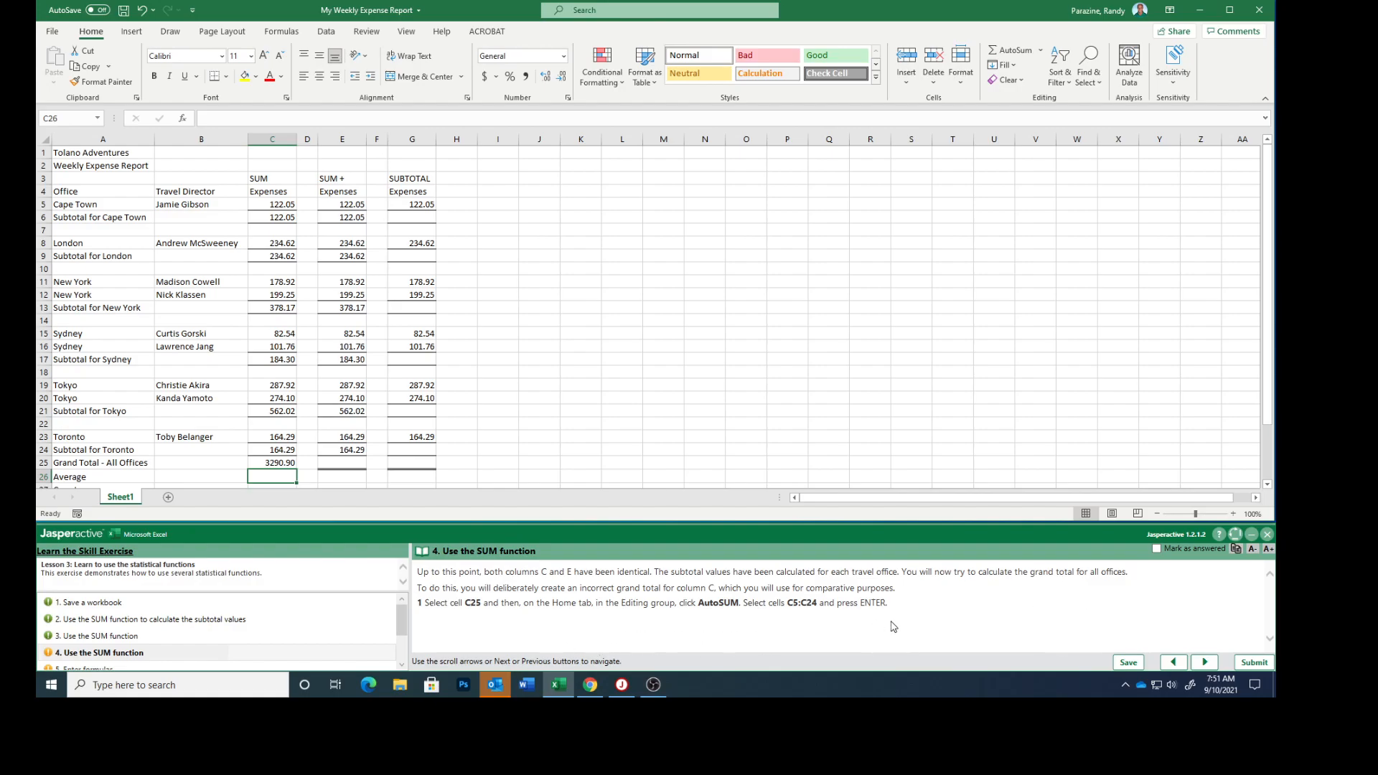
click(1156, 548)
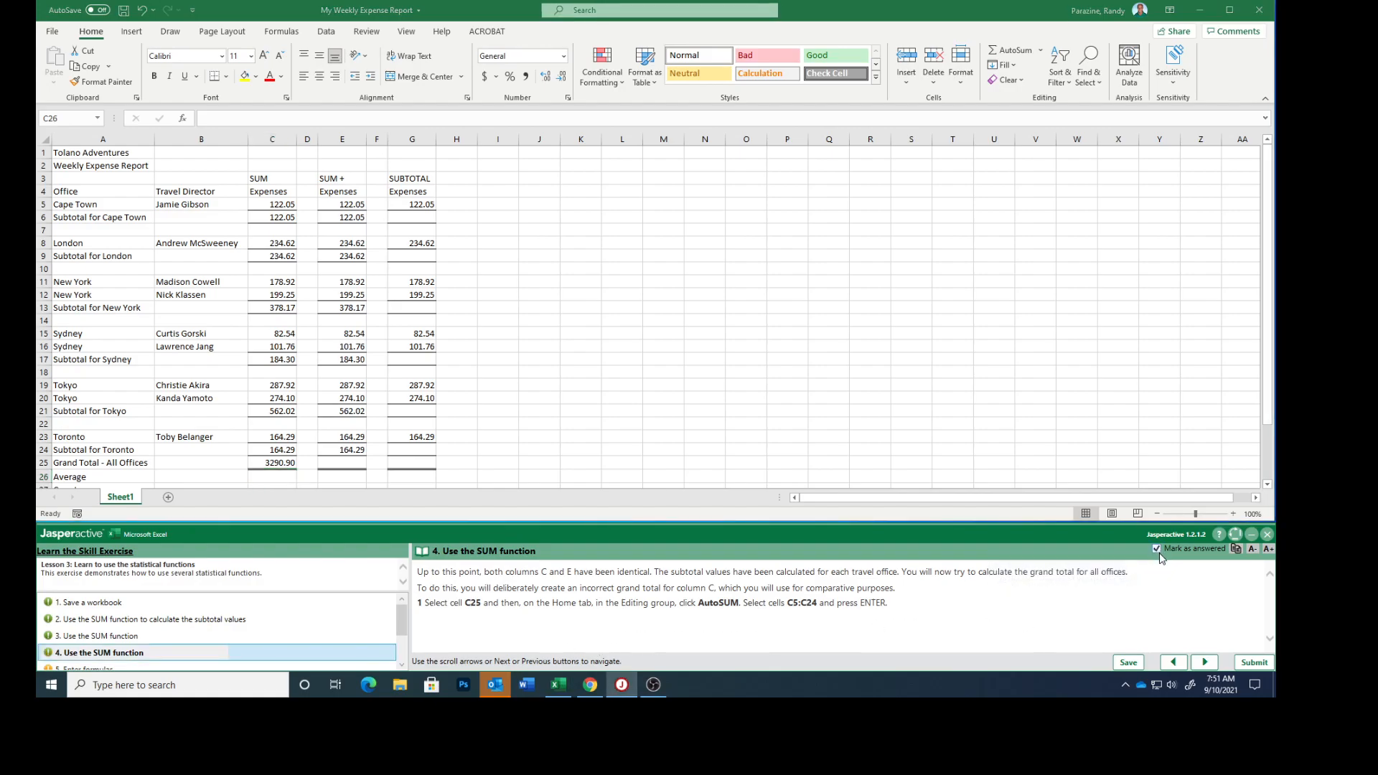
click(1204, 662)
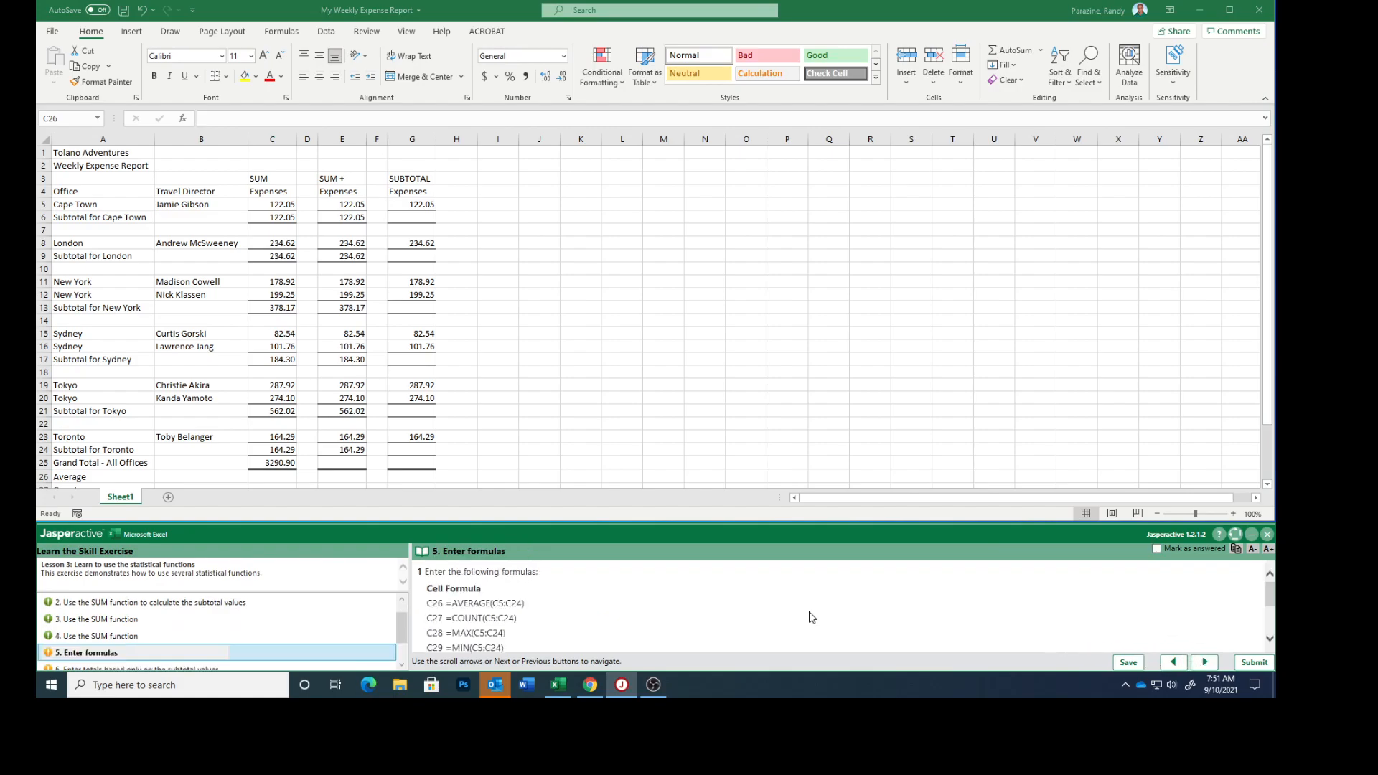
- Copy the formula =AVERAGE(C5:C24) from the task 5 instructions into cell C26
scroll(811, 617, down, 1)
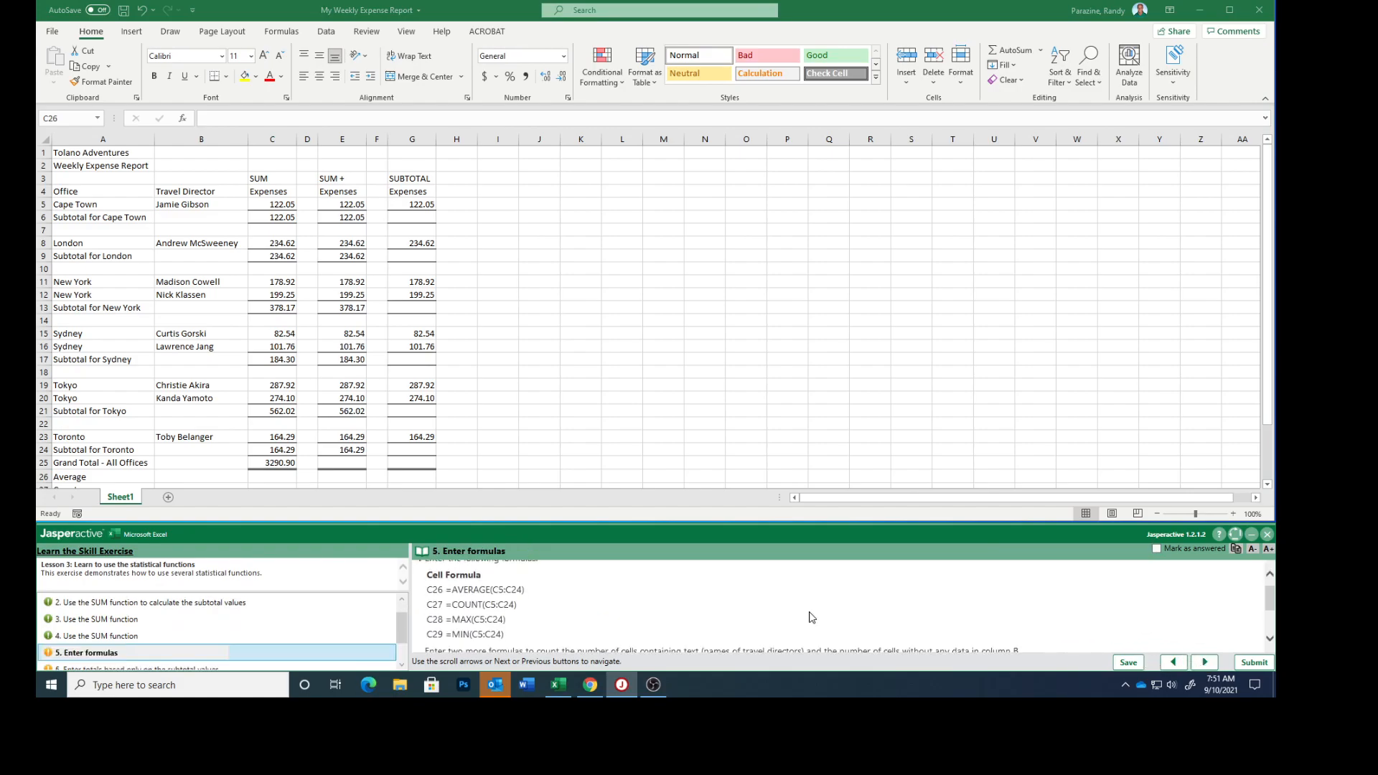
scroll(811, 617, down, 1)
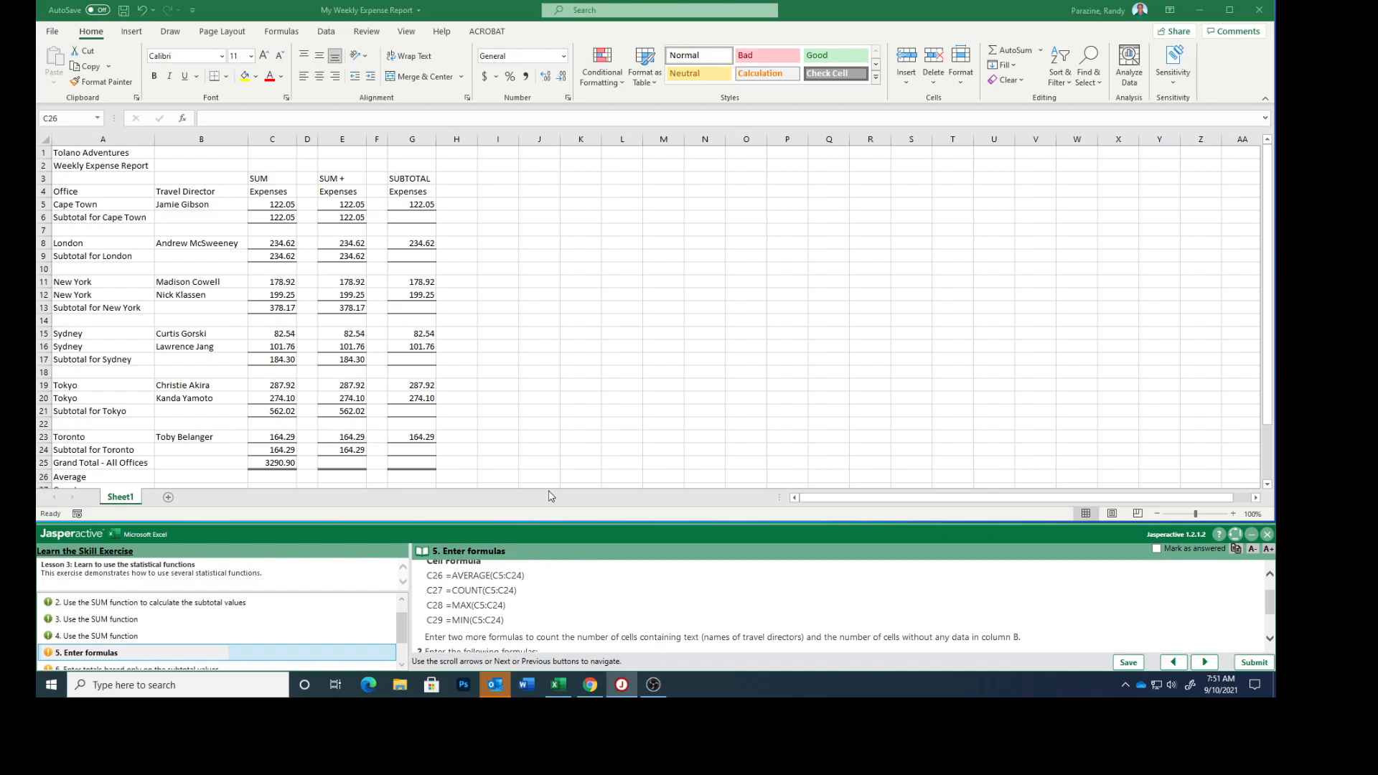
scroll(558, 306, down, 1)
scroll(558, 307, down, 2)
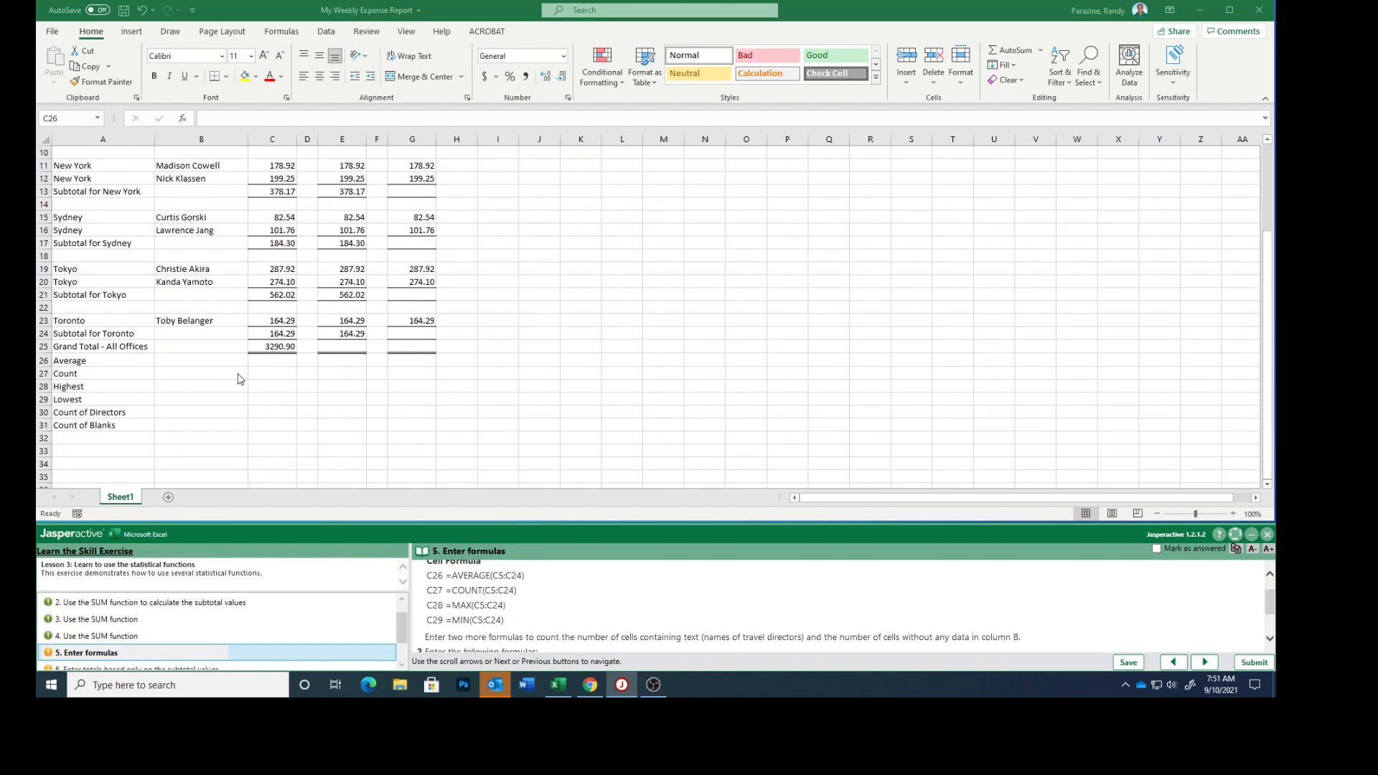
click(263, 362)
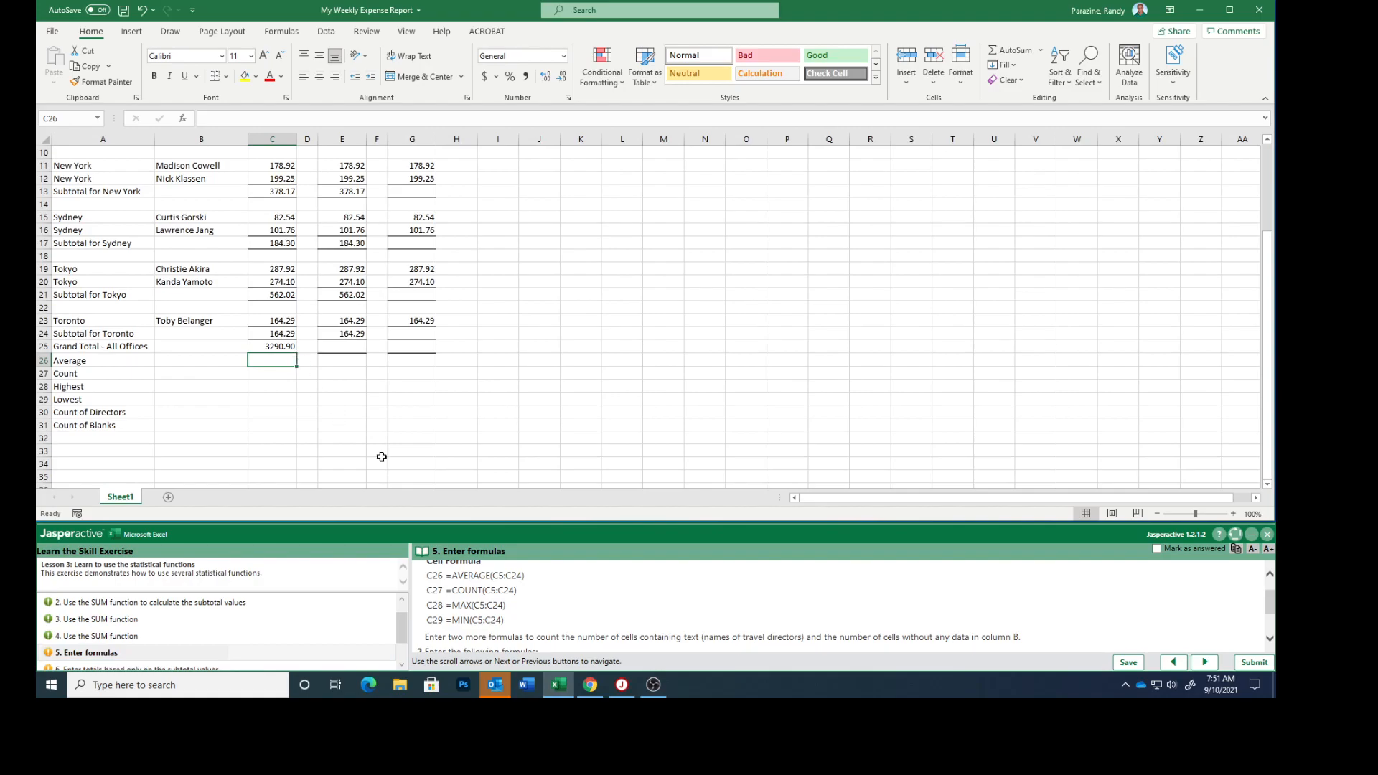
drag(528, 575, 444, 576)
key(ctrl+c)
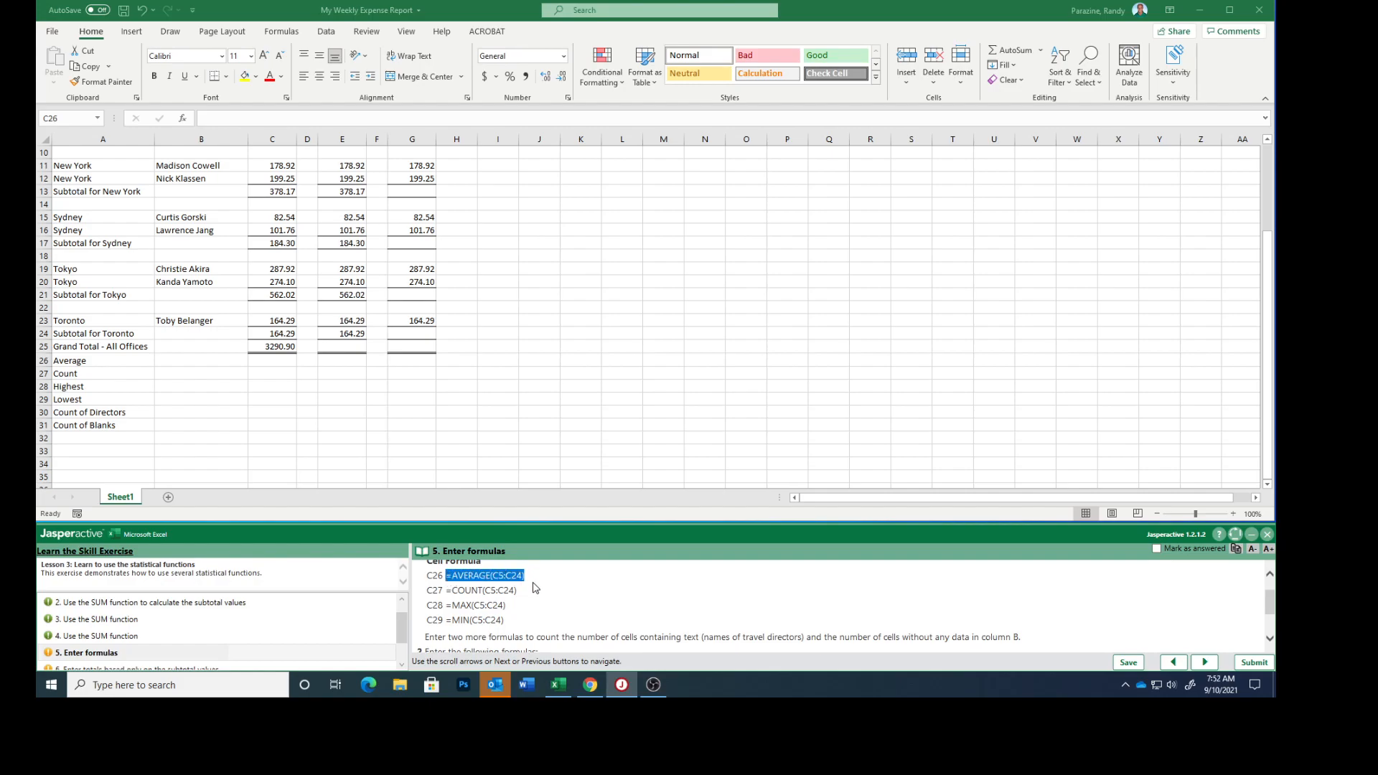
click(271, 362)
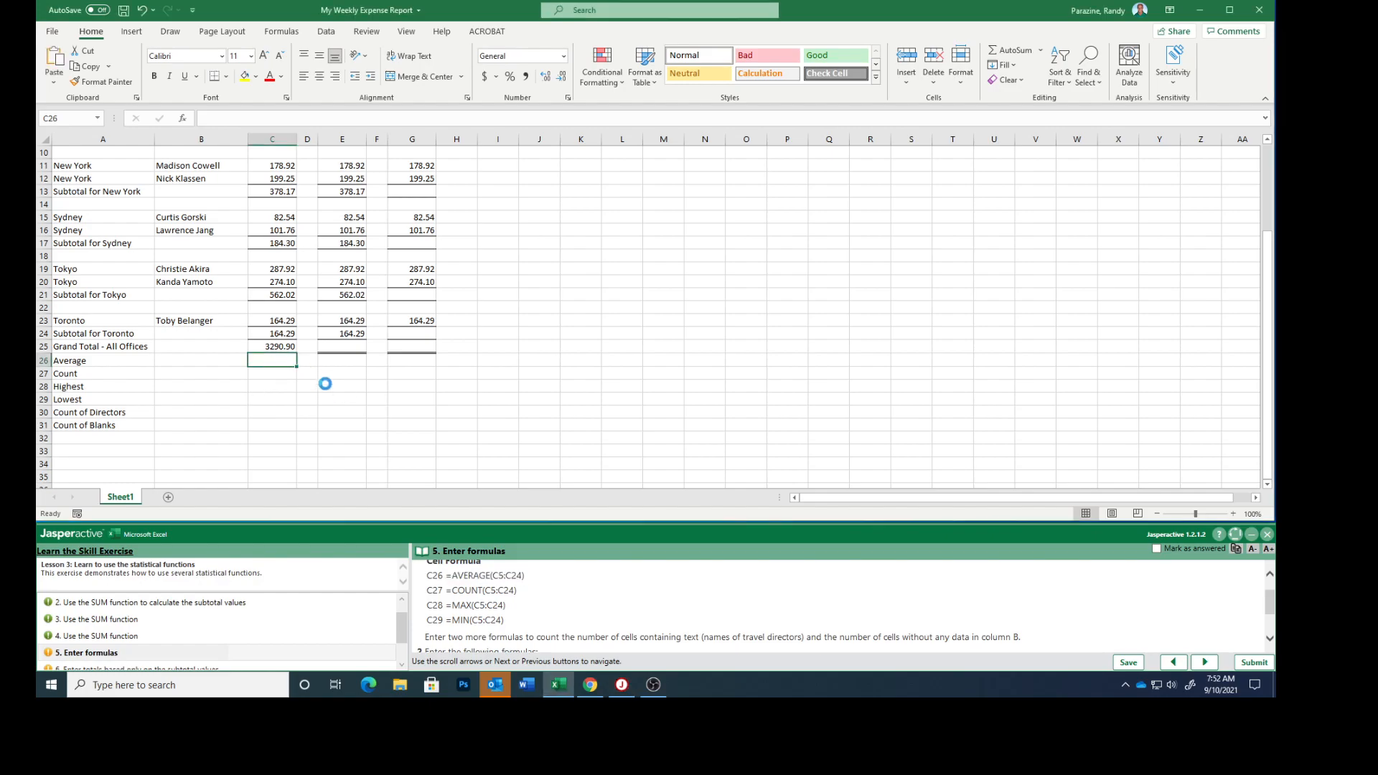
key(ctrl+v)
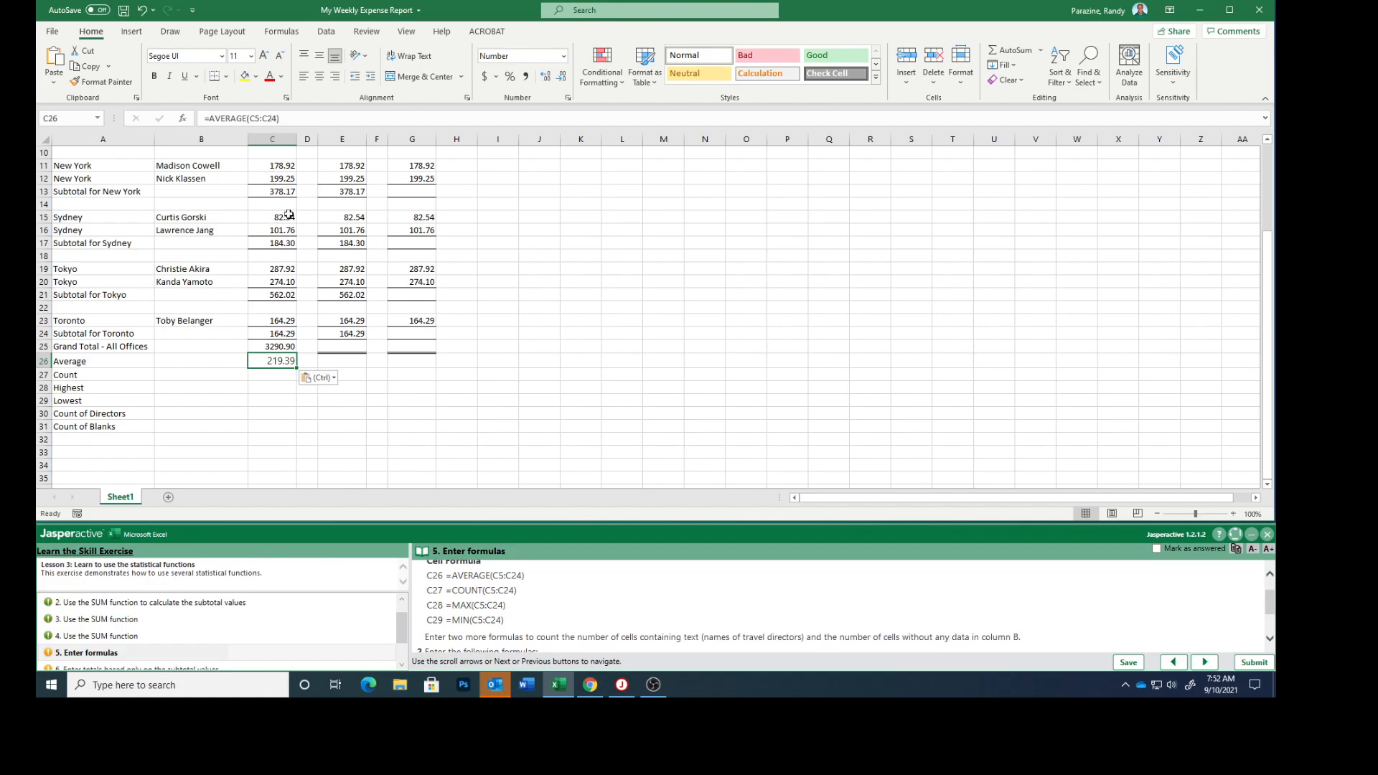
- Copy the formula =COUNT(C5:C24) from the task 5 instructions into cell C27
click(524, 595)
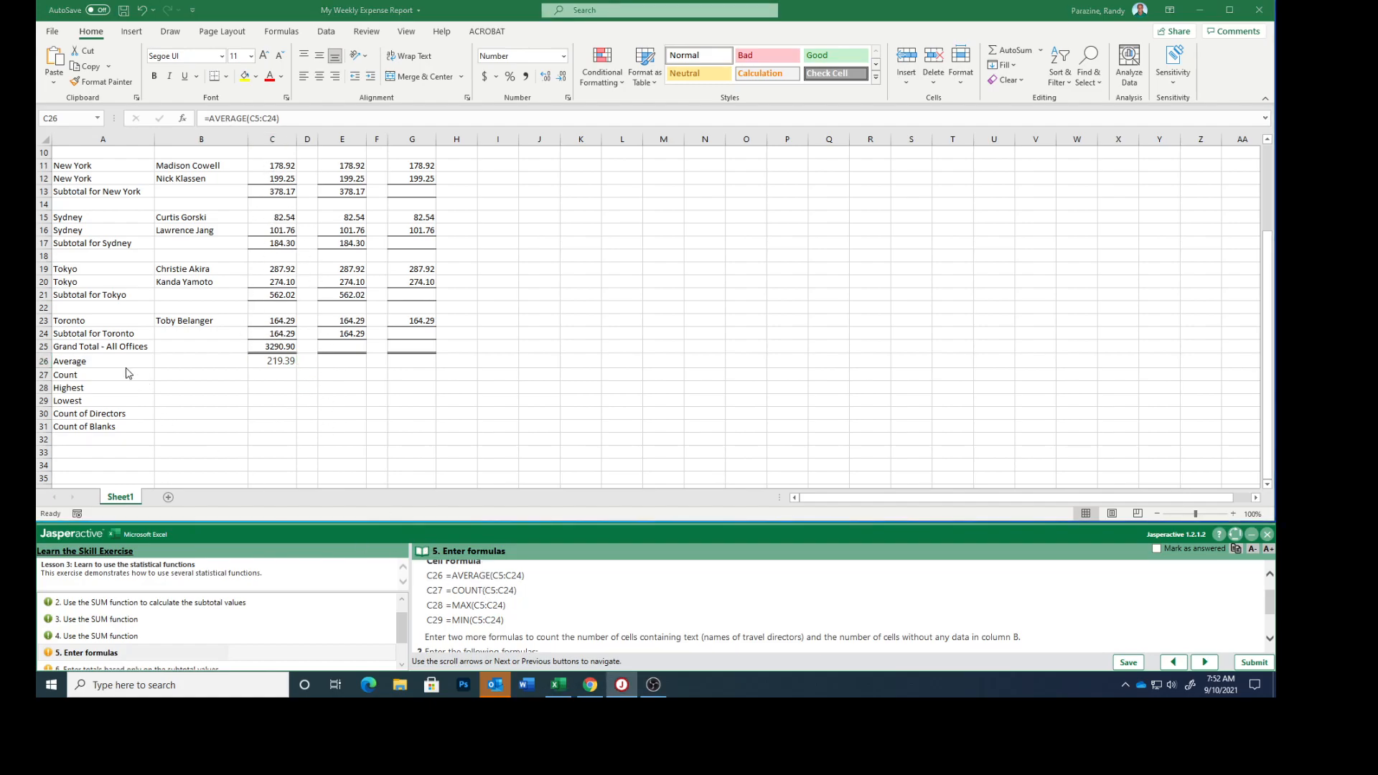
click(268, 376)
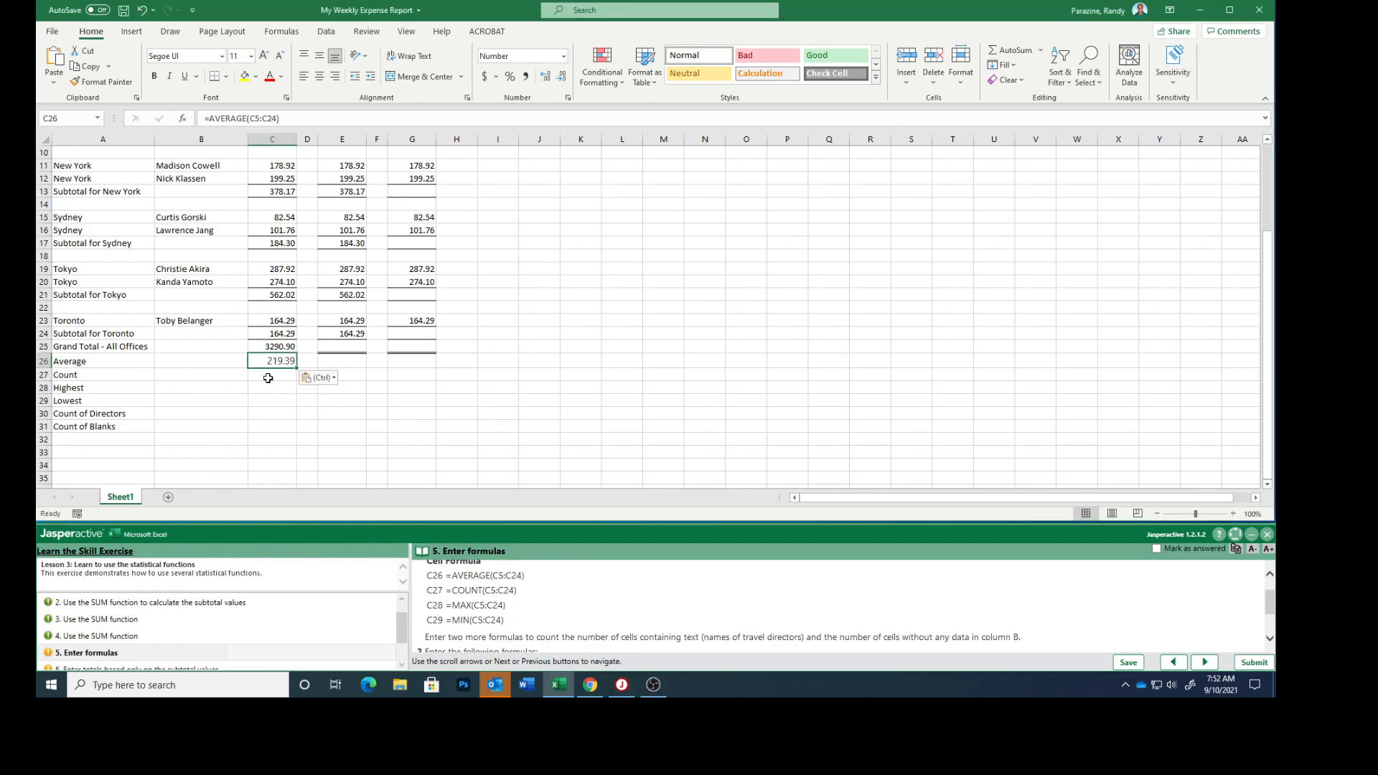
click(522, 595)
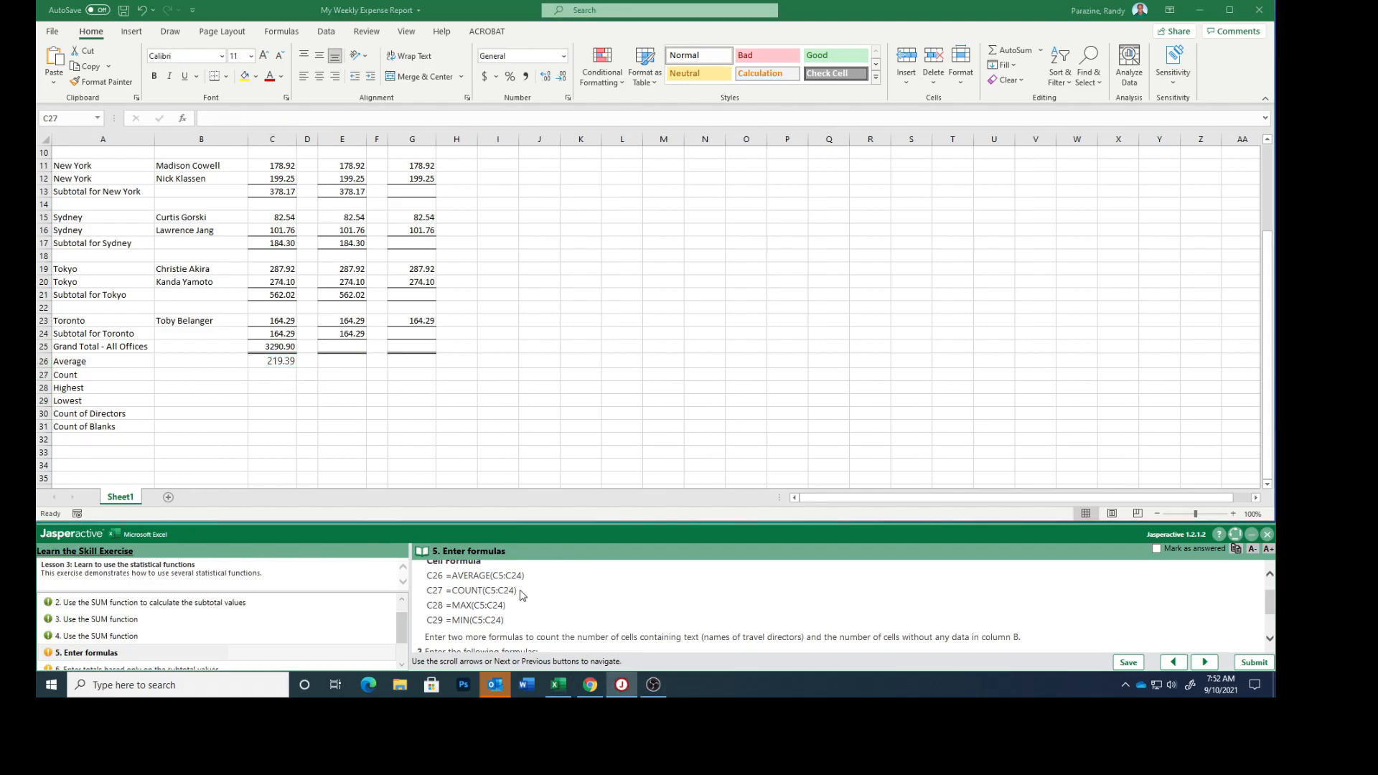
drag(517, 591, 457, 592)
drag(446, 593, 513, 593)
key(ctrl+c)
click(280, 375)
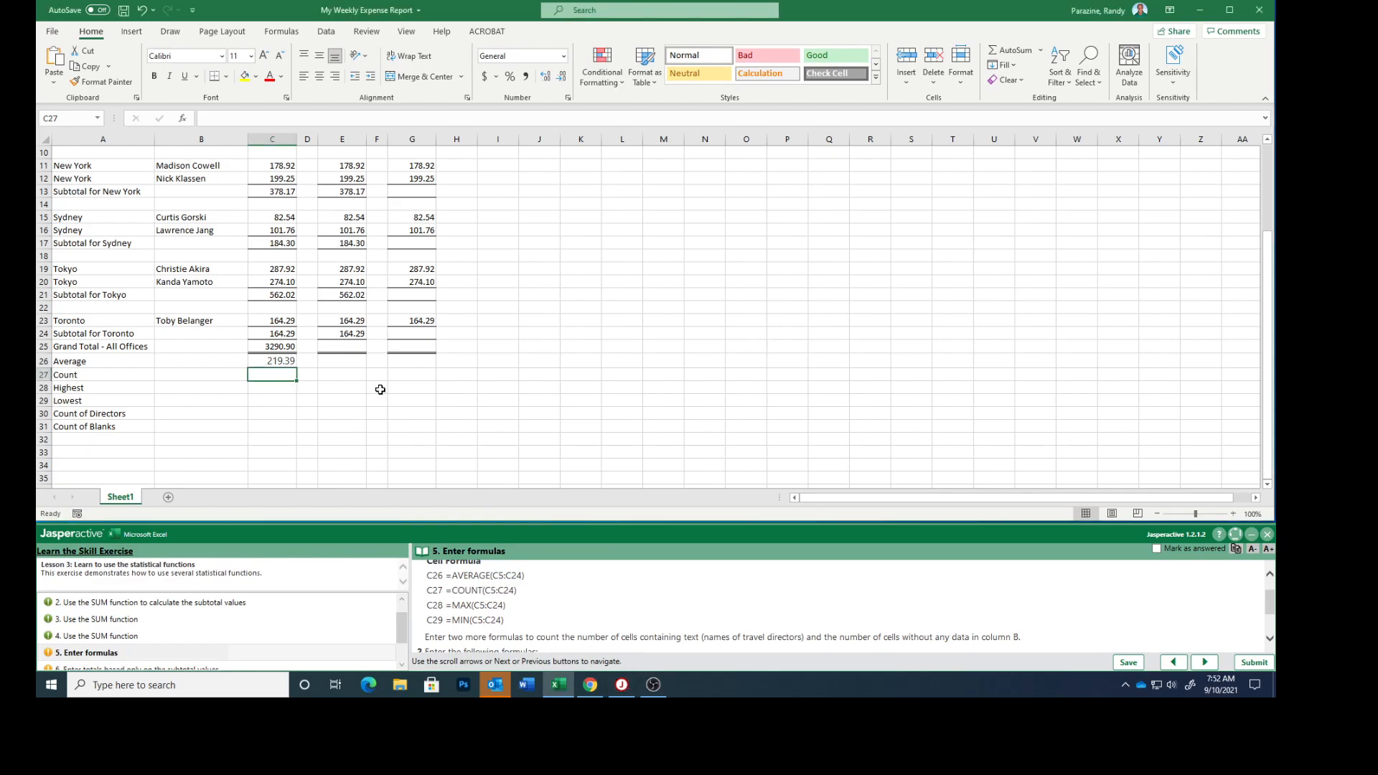
key(ctrl+v)
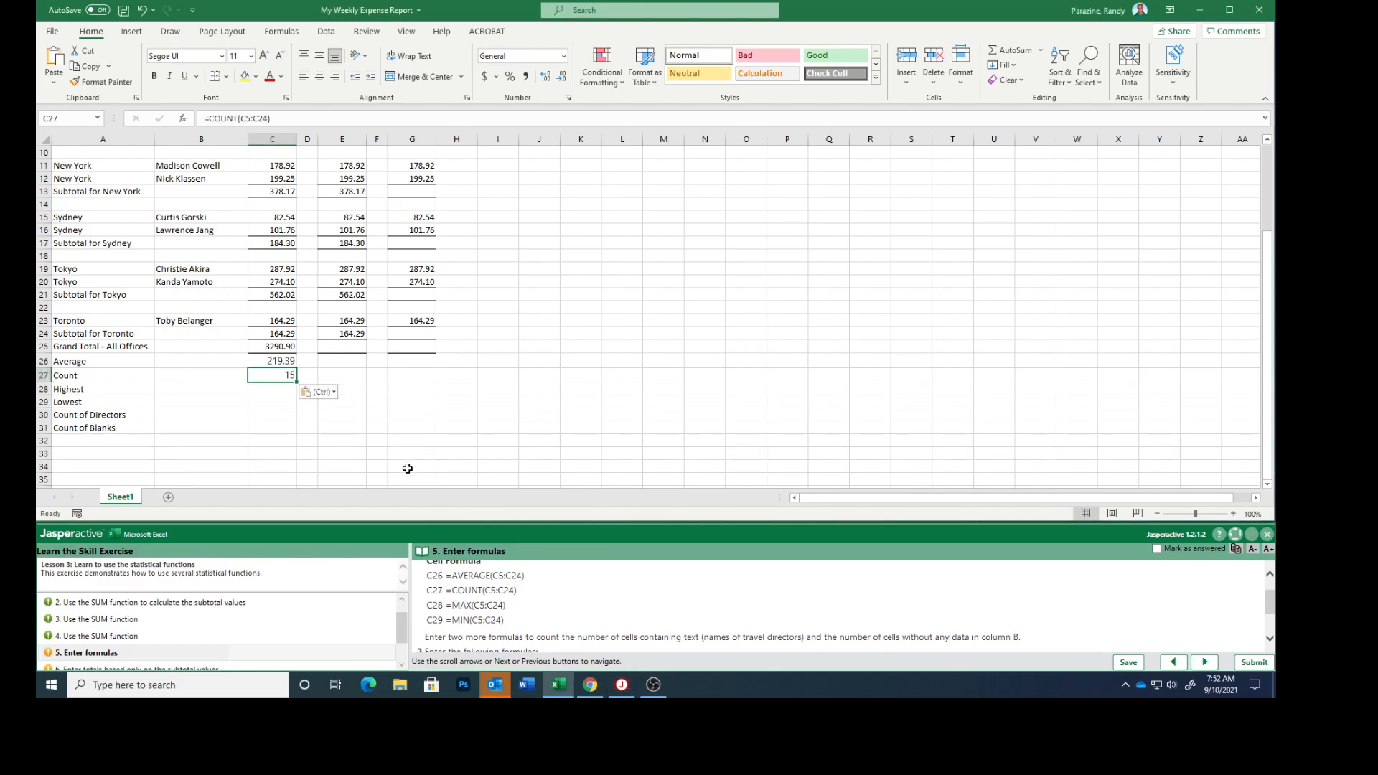
- Change the font of the average in cell C26 to Calibri to match the rest of the sheet
click(272, 363)
click(267, 346)
click(264, 363)
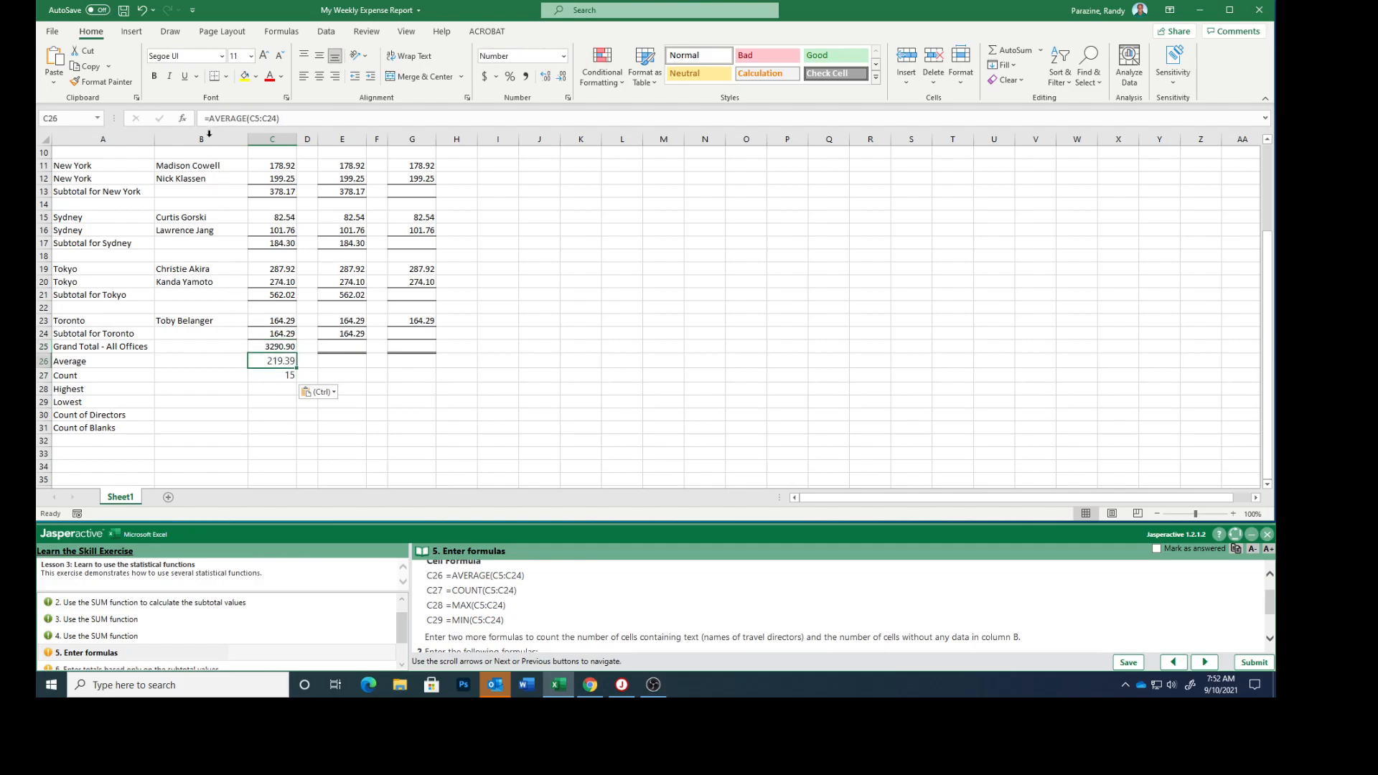
click(221, 56)
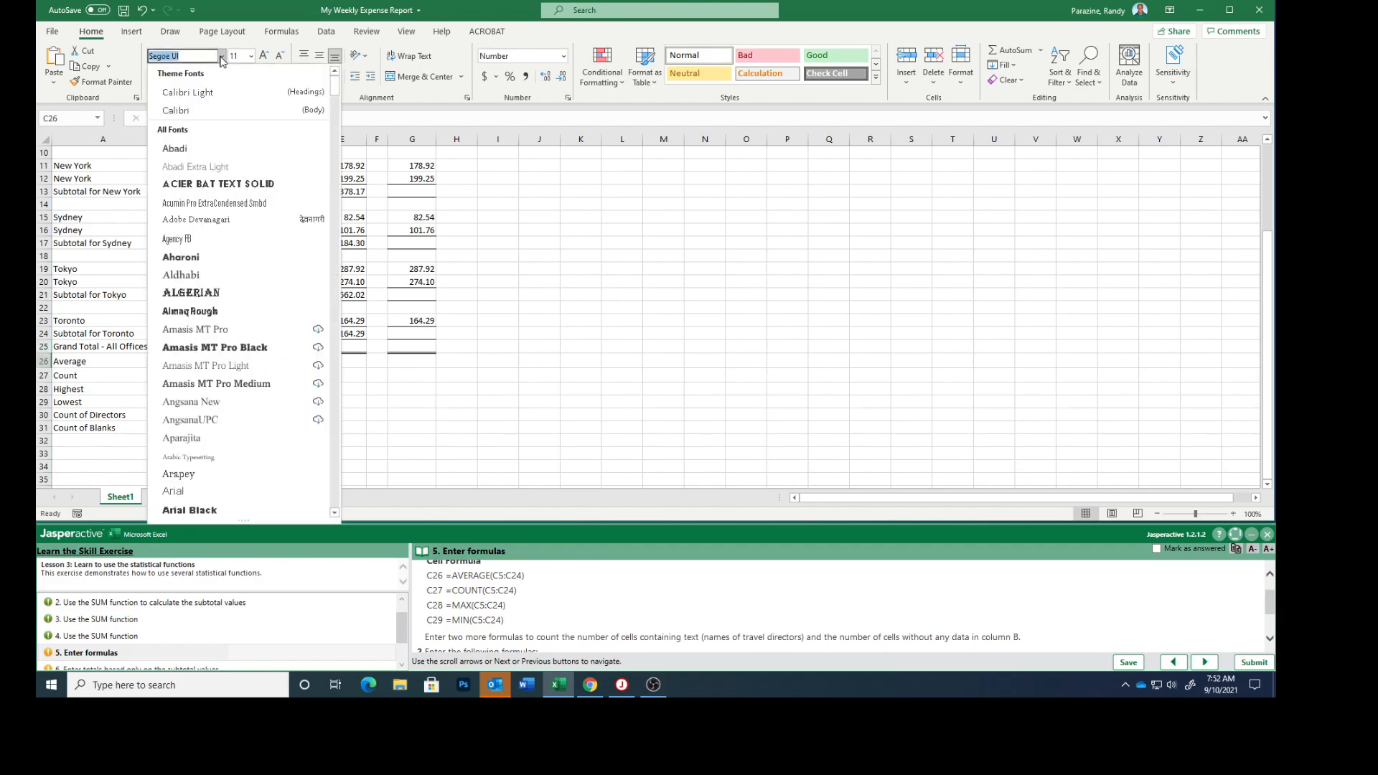
click(185, 119)
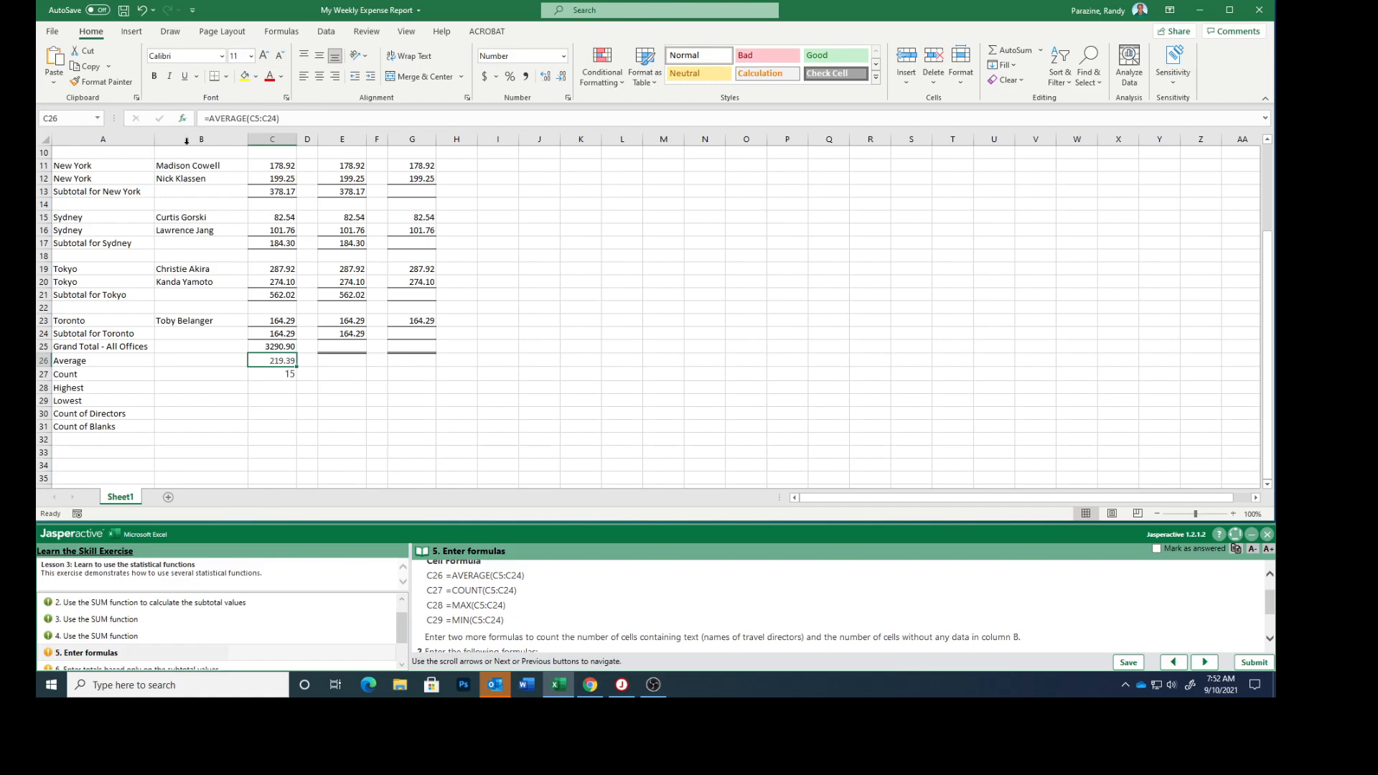
- Change the font of the count in cell C27 to Calibri to match the rest of the sheet
click(265, 345)
click(268, 361)
click(270, 375)
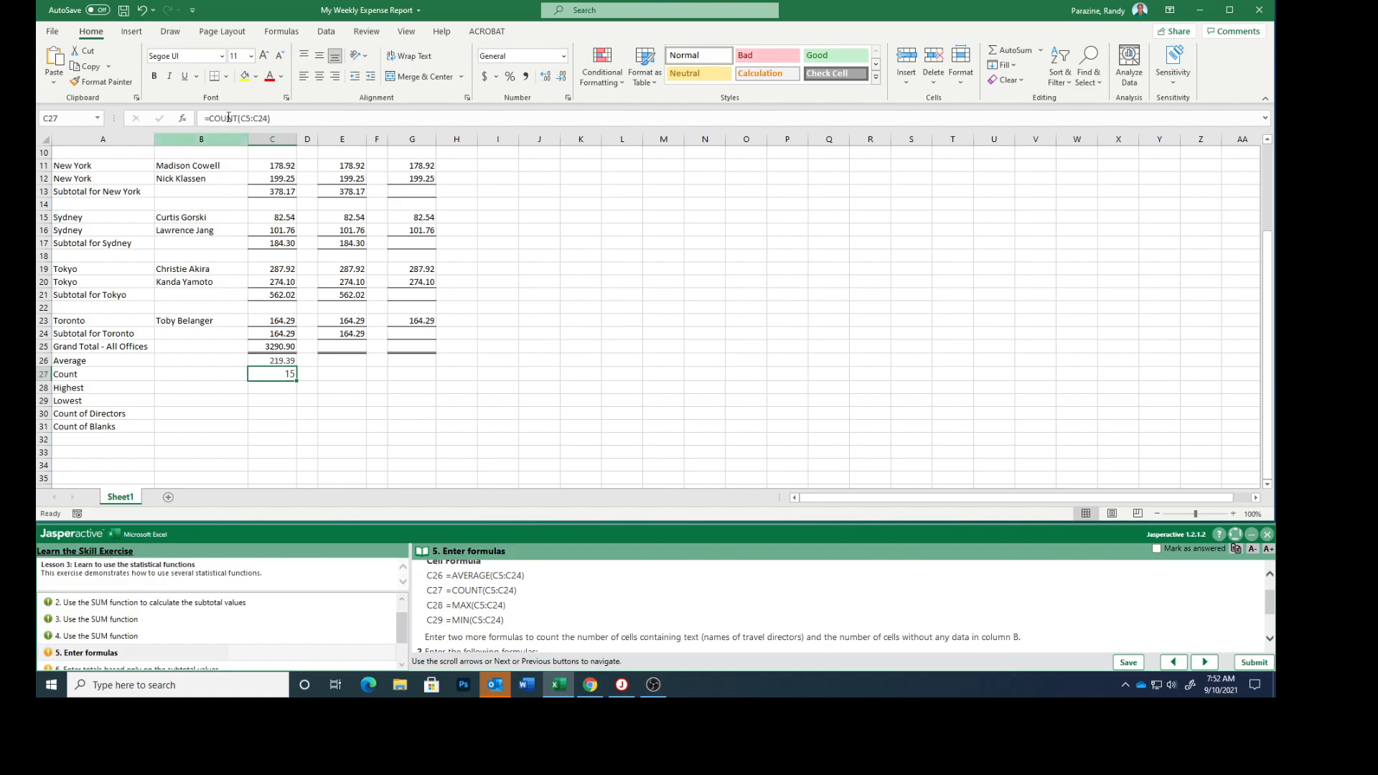
click(222, 57)
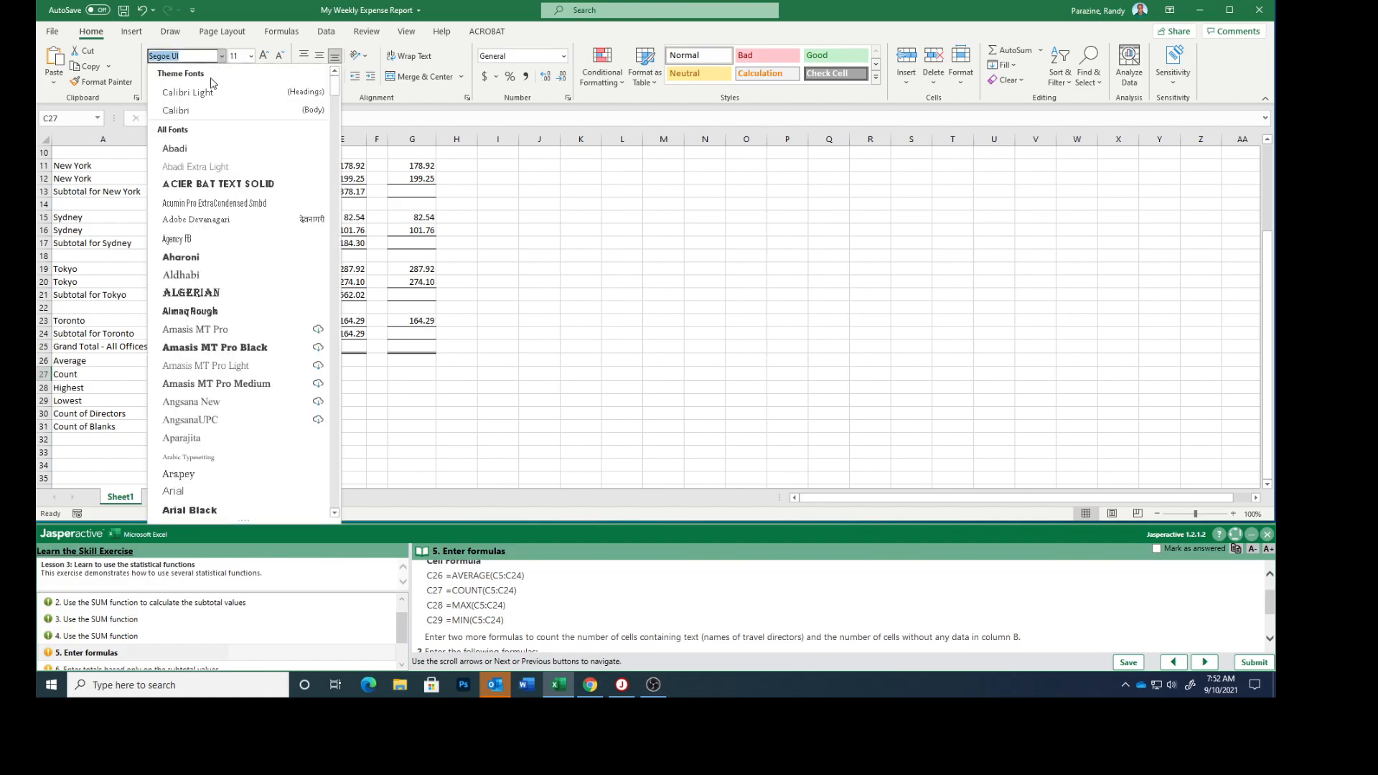
click(195, 110)
- Enter the formula =MAX(C5:C24) in cell C28 for the highest expense
click(265, 388)
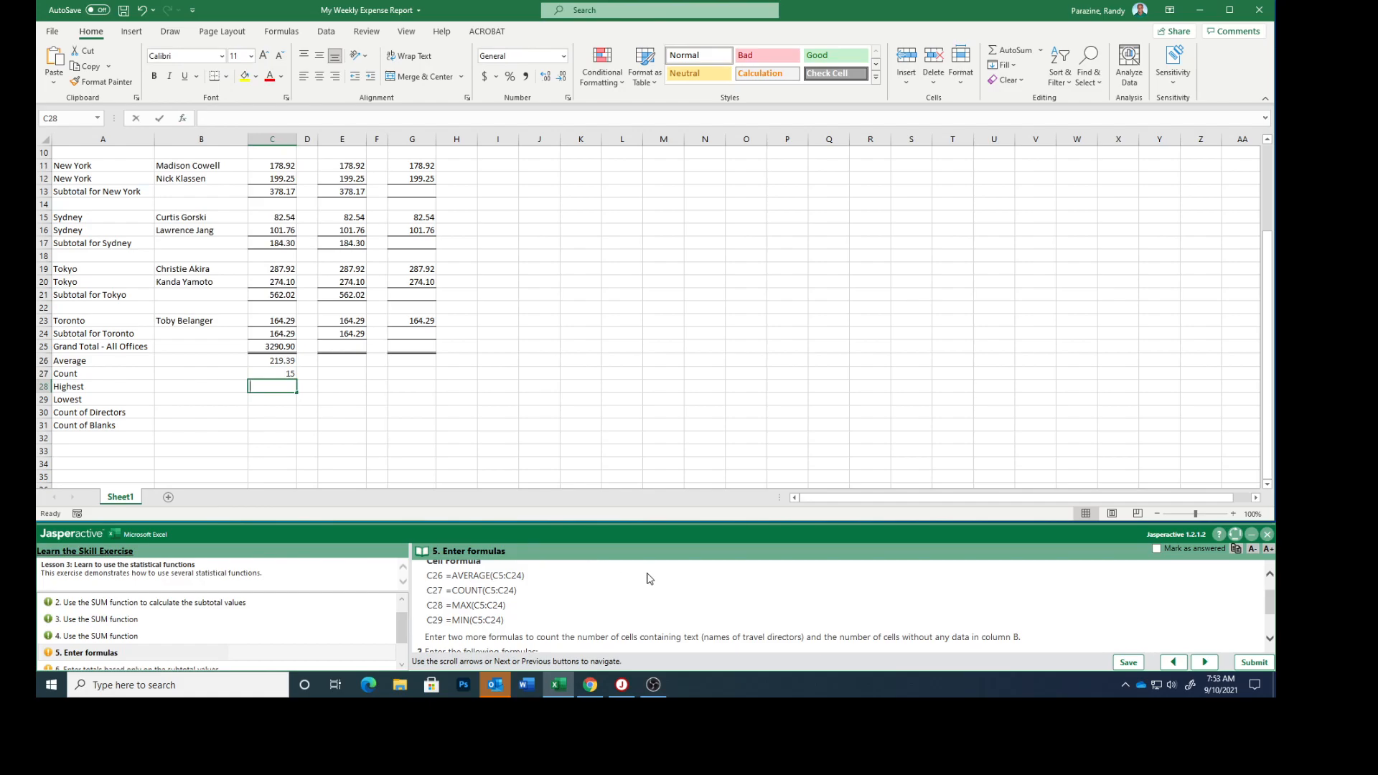
text(=M)
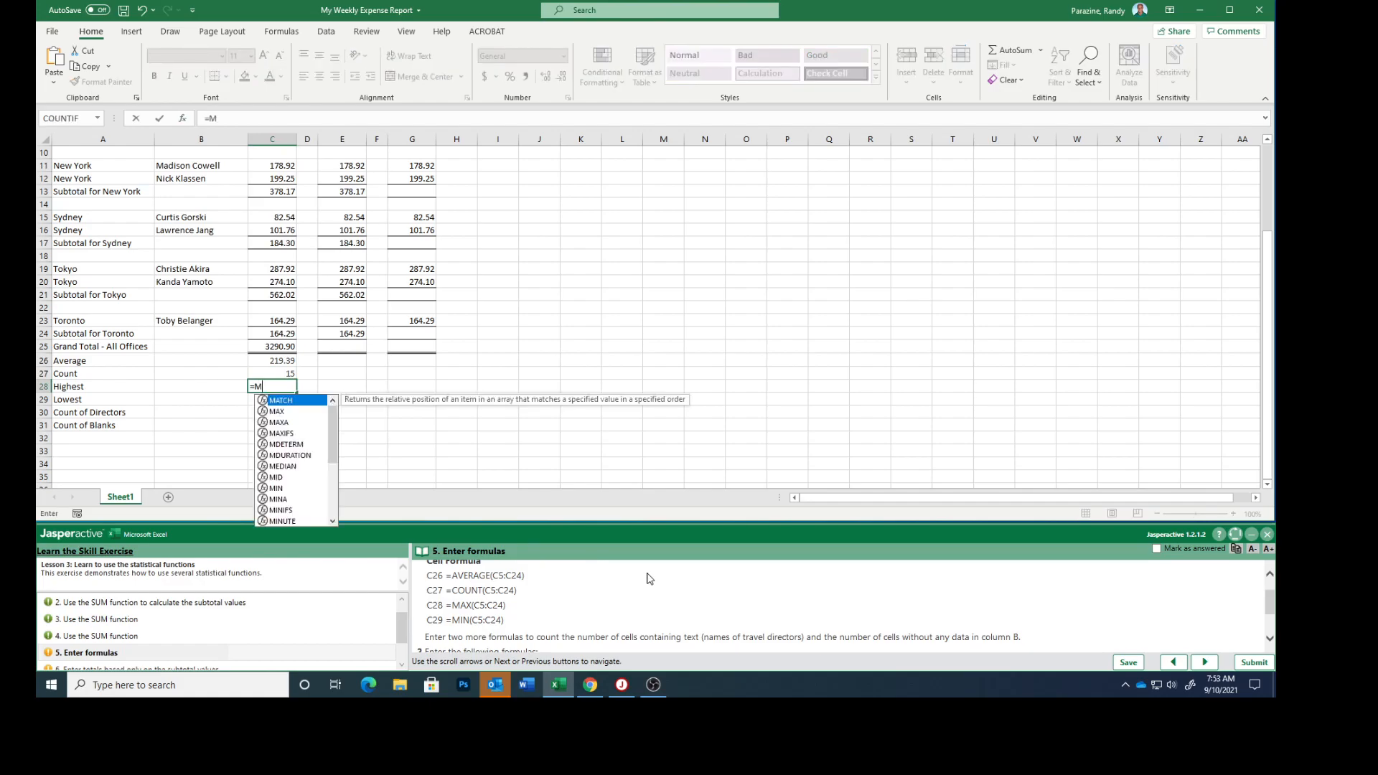
text(AX)
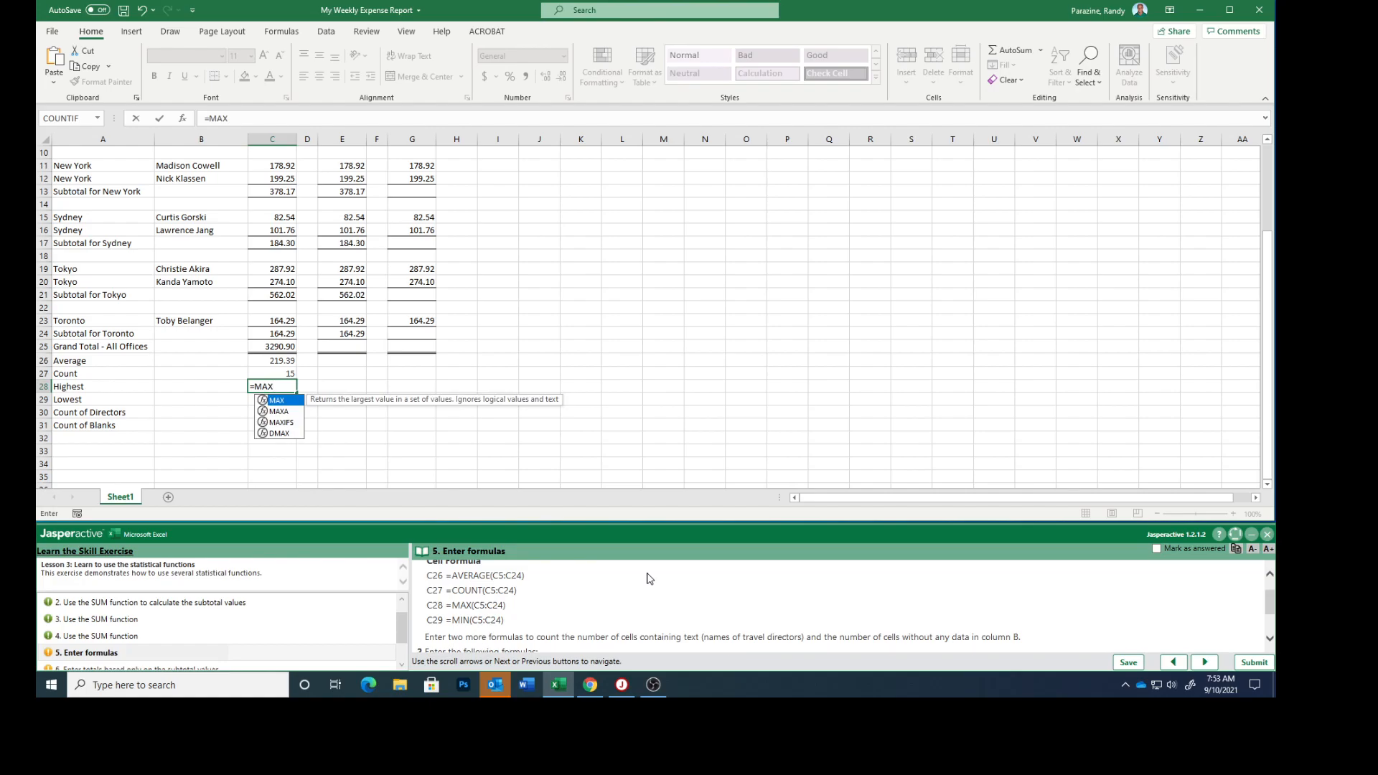
text(()
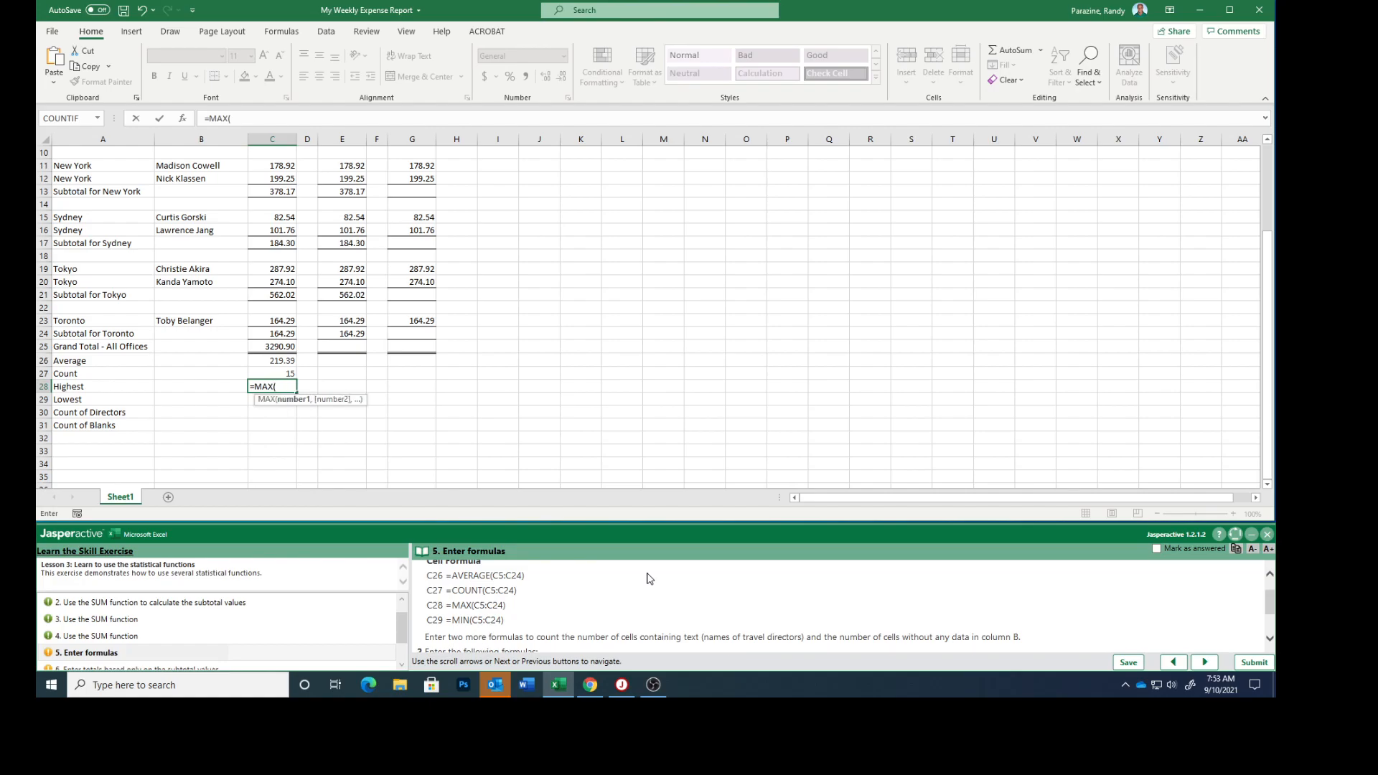
text(c5:c24))
key(Return)
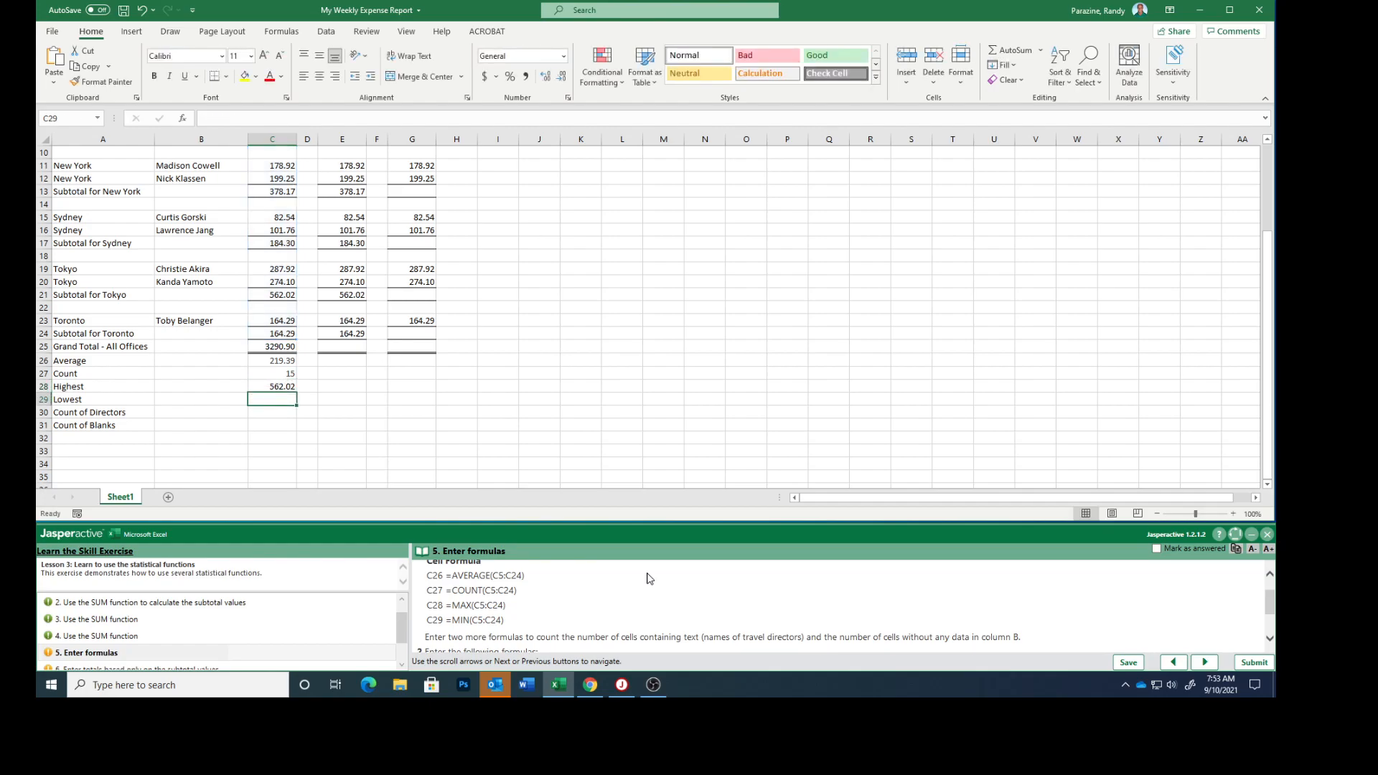
- Enter the formula =MIN(C5:C24) in cell C29 for the lowest expense
text(=)
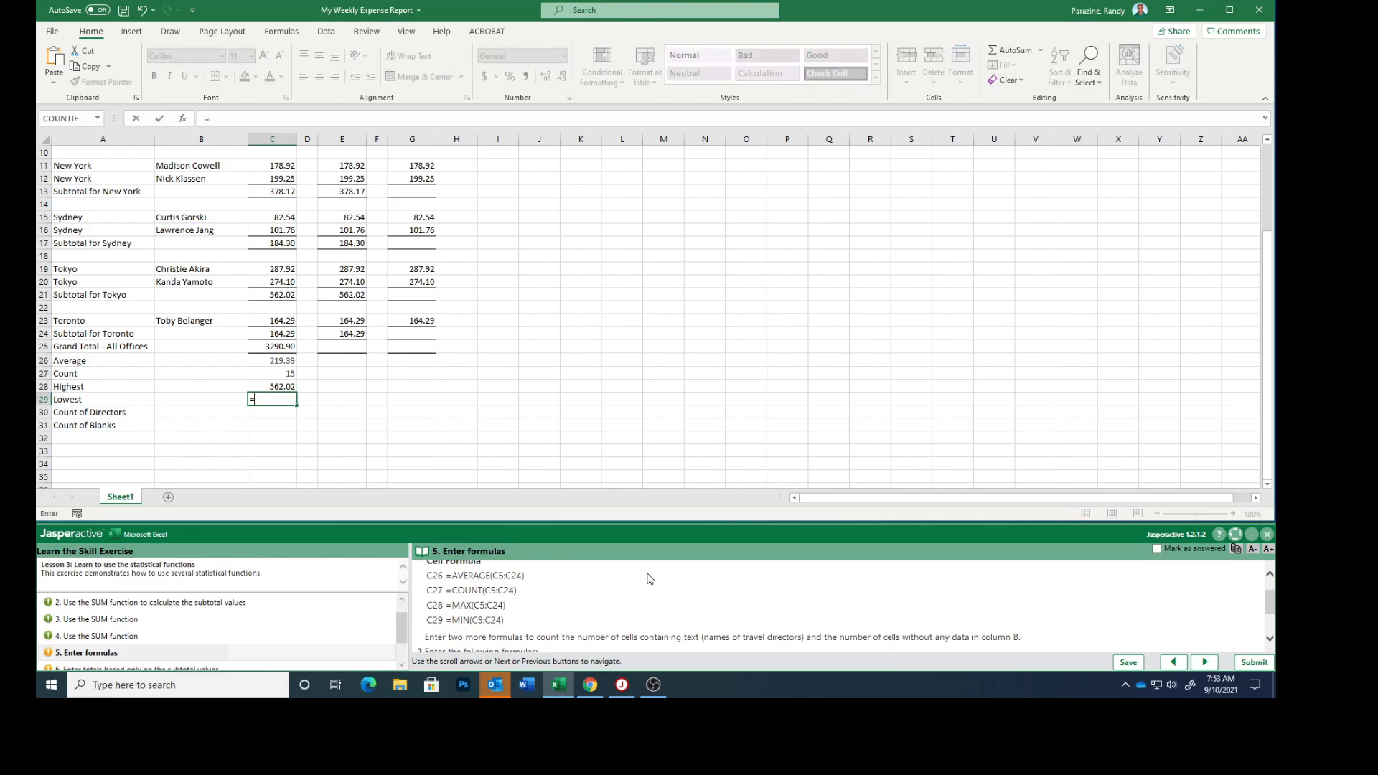
text(mi)
key(Tab)
text(C5:c24))
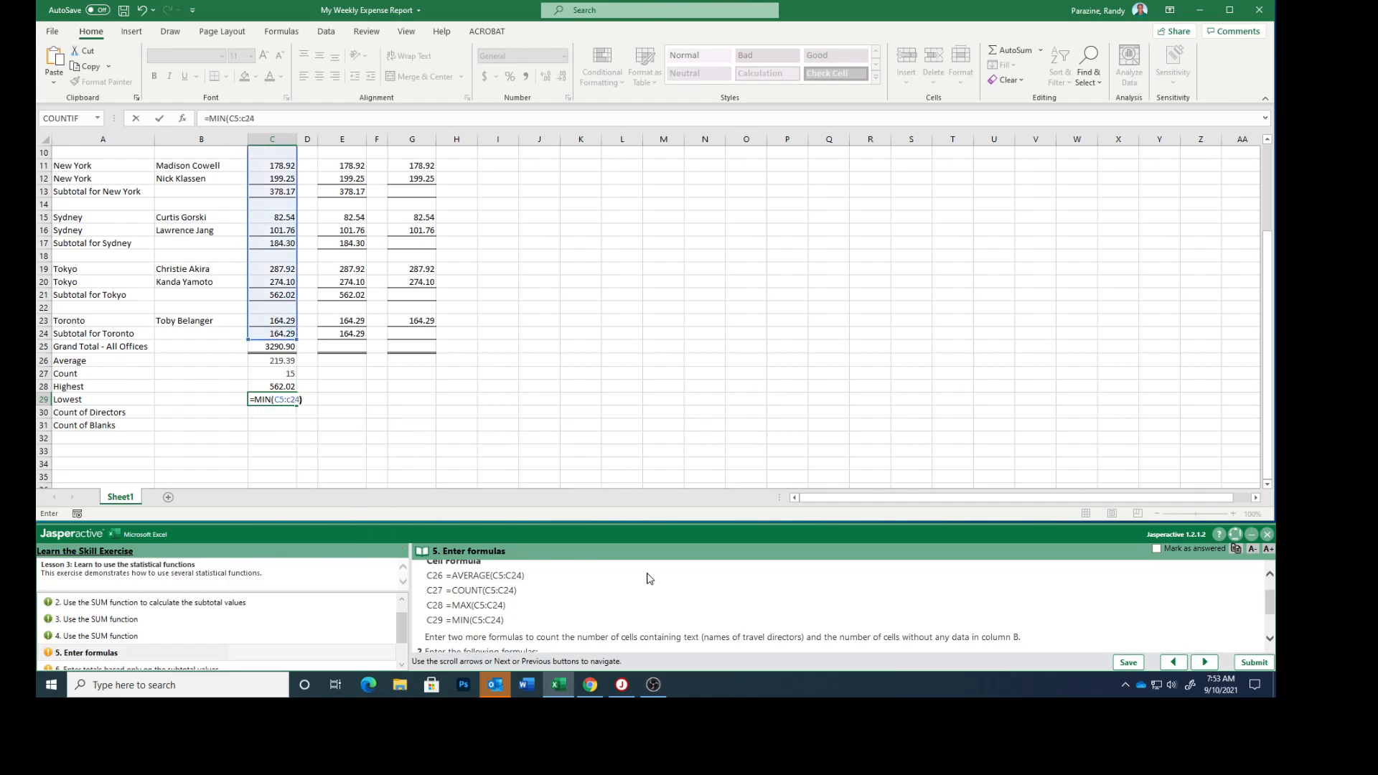
key(Return)
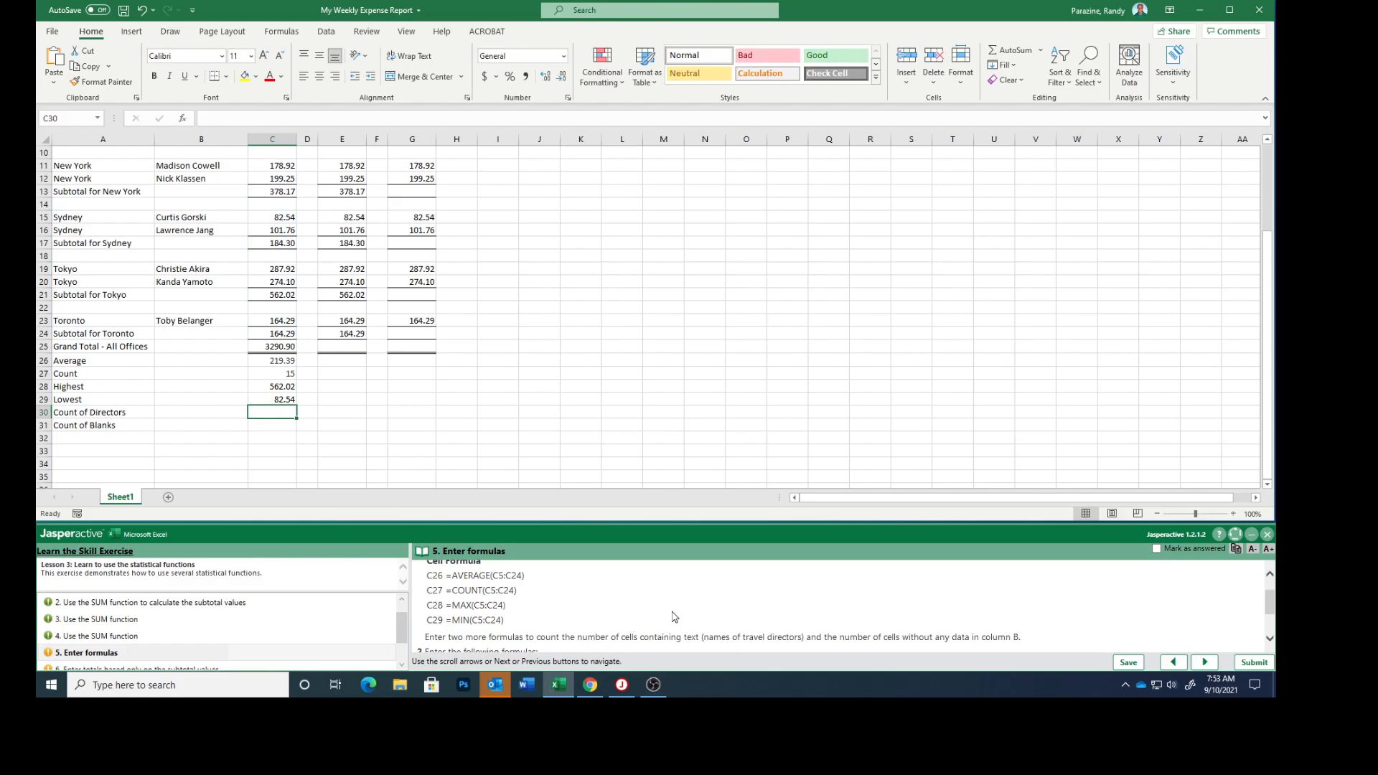
- Following the second part of the task 5 instructions, enter =COUNTA(B5:B24) in cell B30 to count the directors
scroll(680, 615, down, 2)
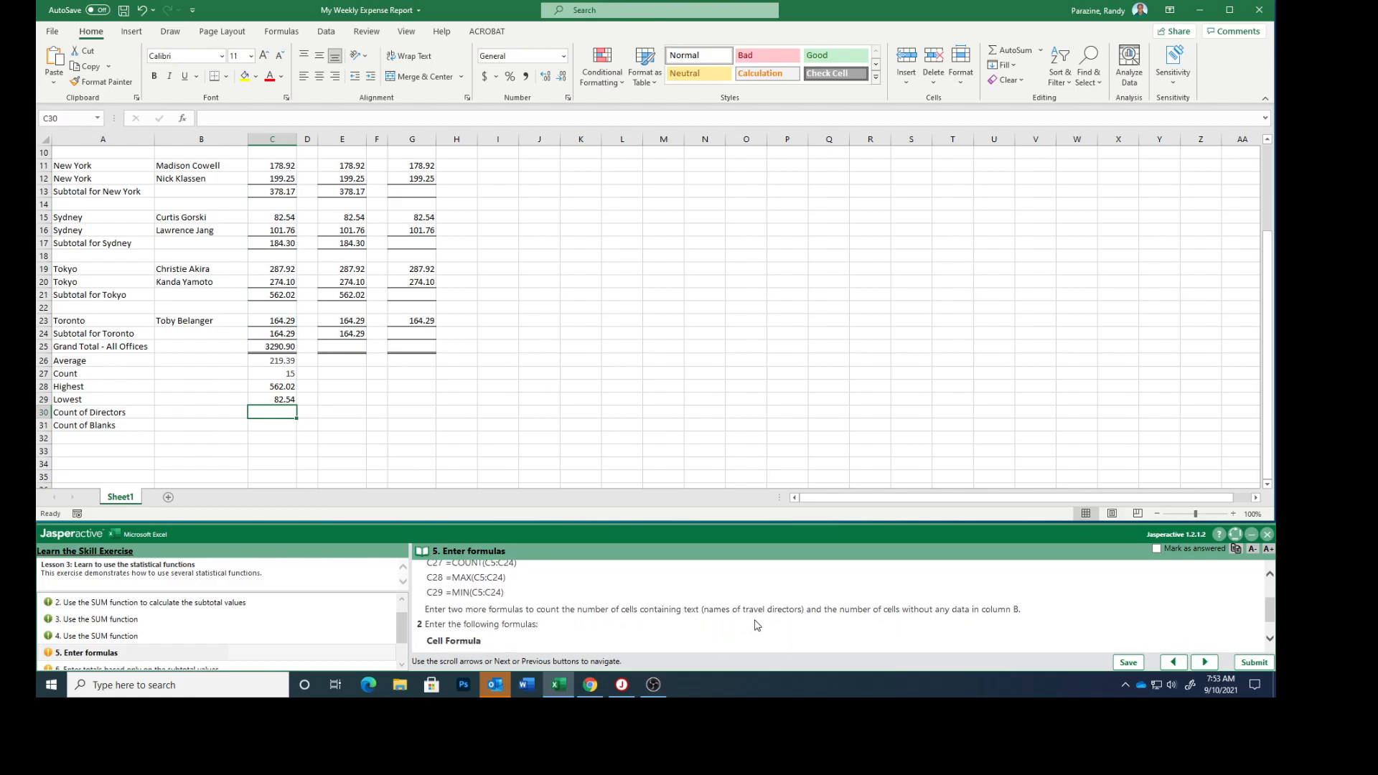
scroll(858, 614, down, 2)
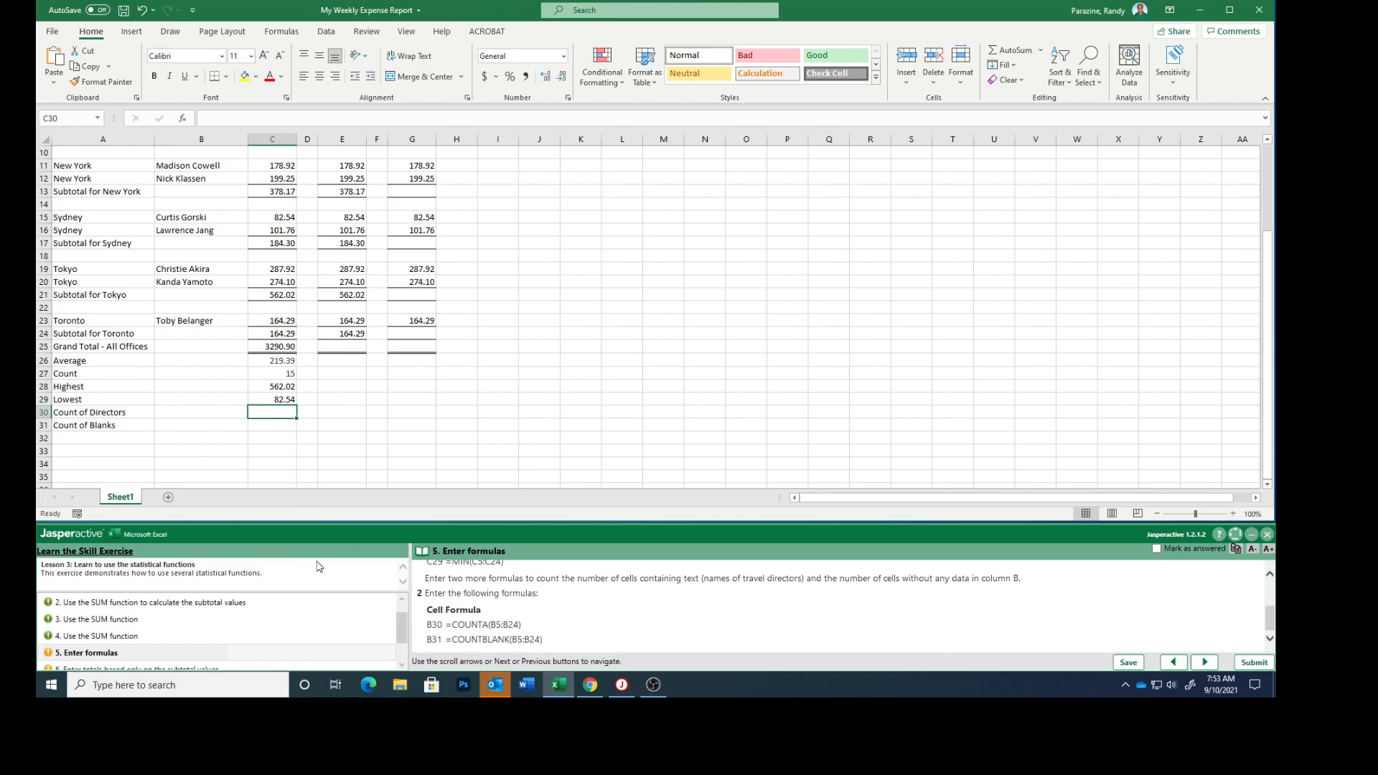
click(178, 414)
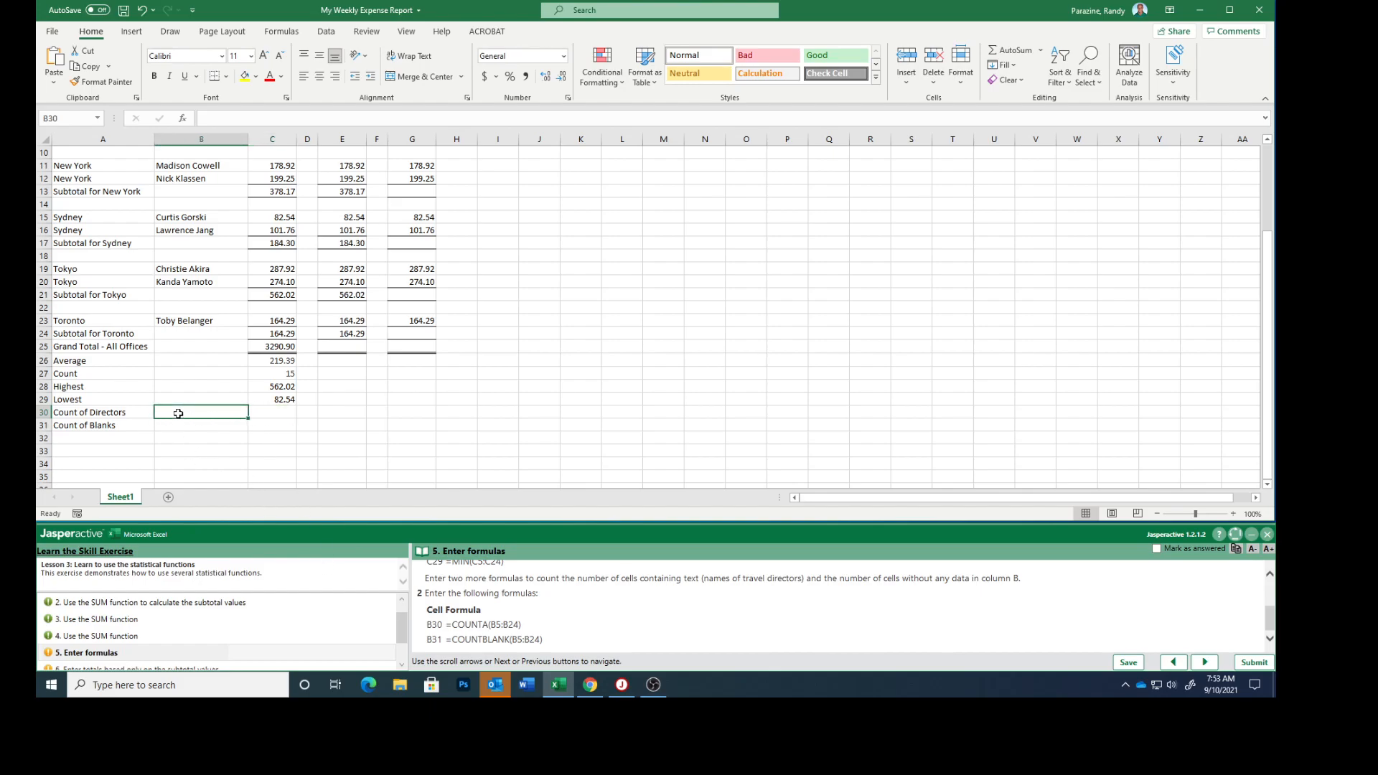
text(=COUNT)
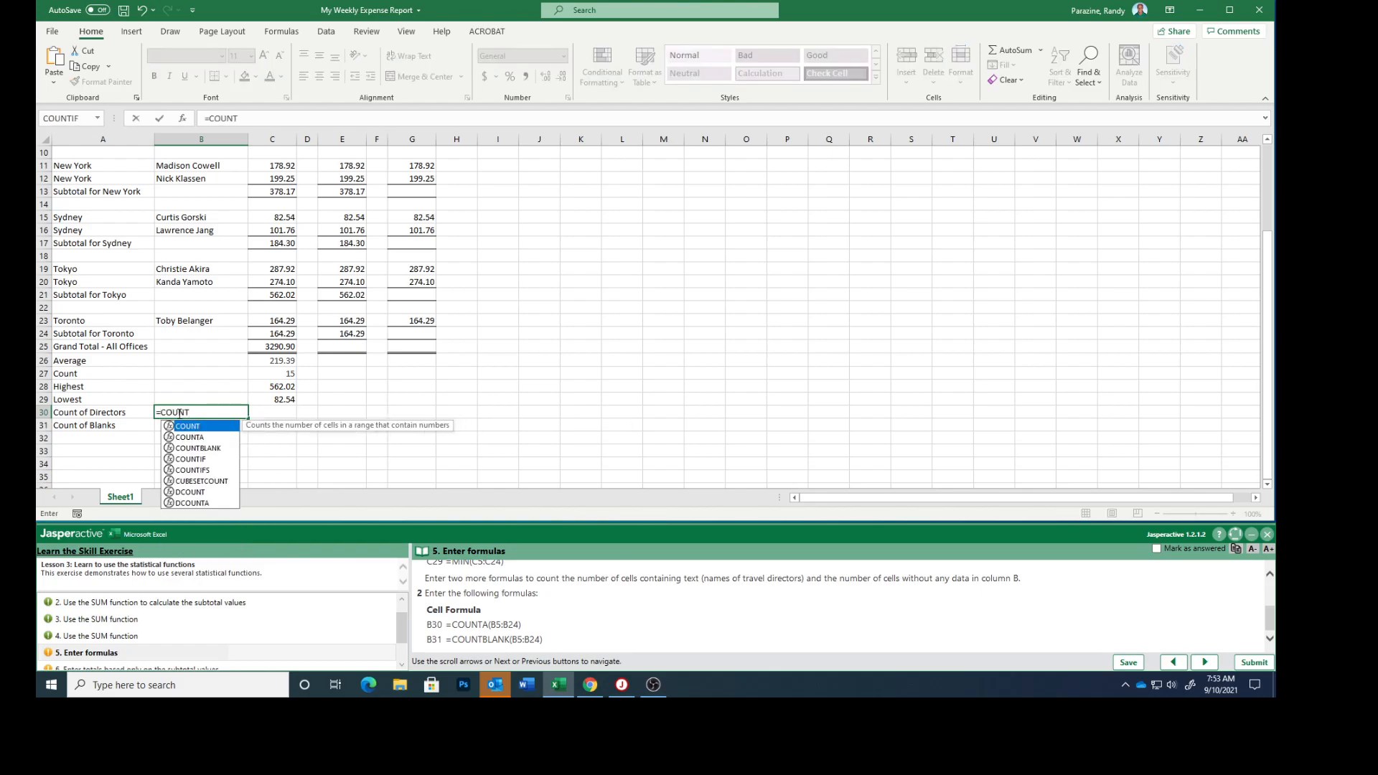
text(a)
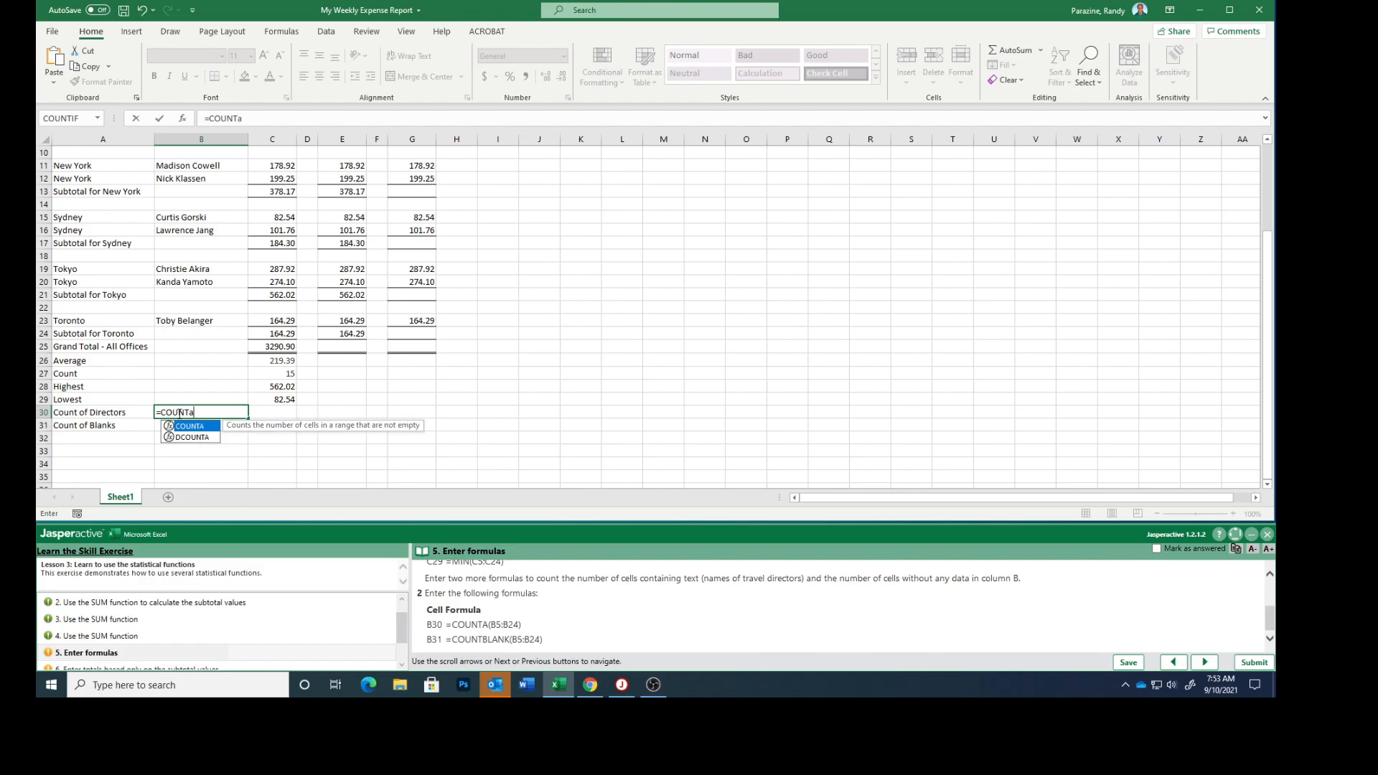
key(Escape)
text(A)
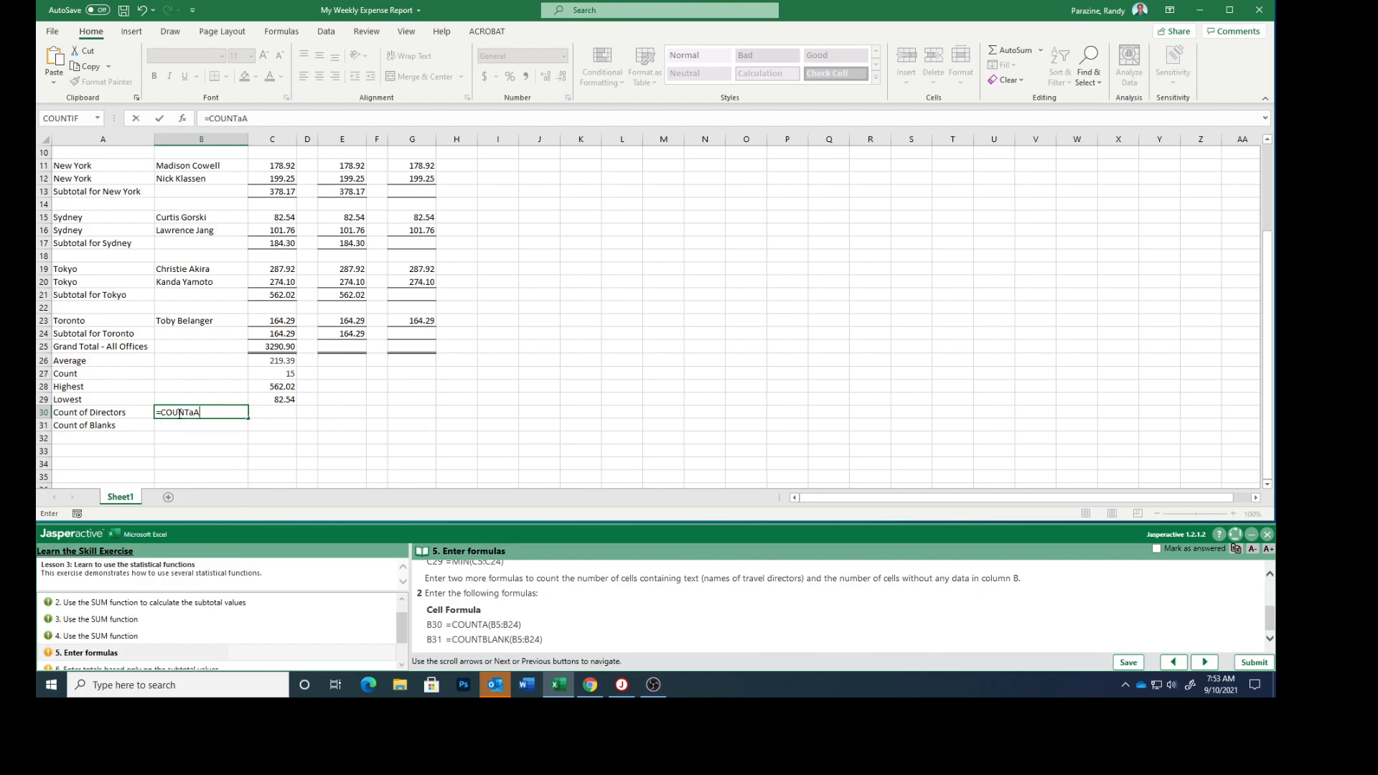
key(BackSpace)
key(BackSpace)
text(A)
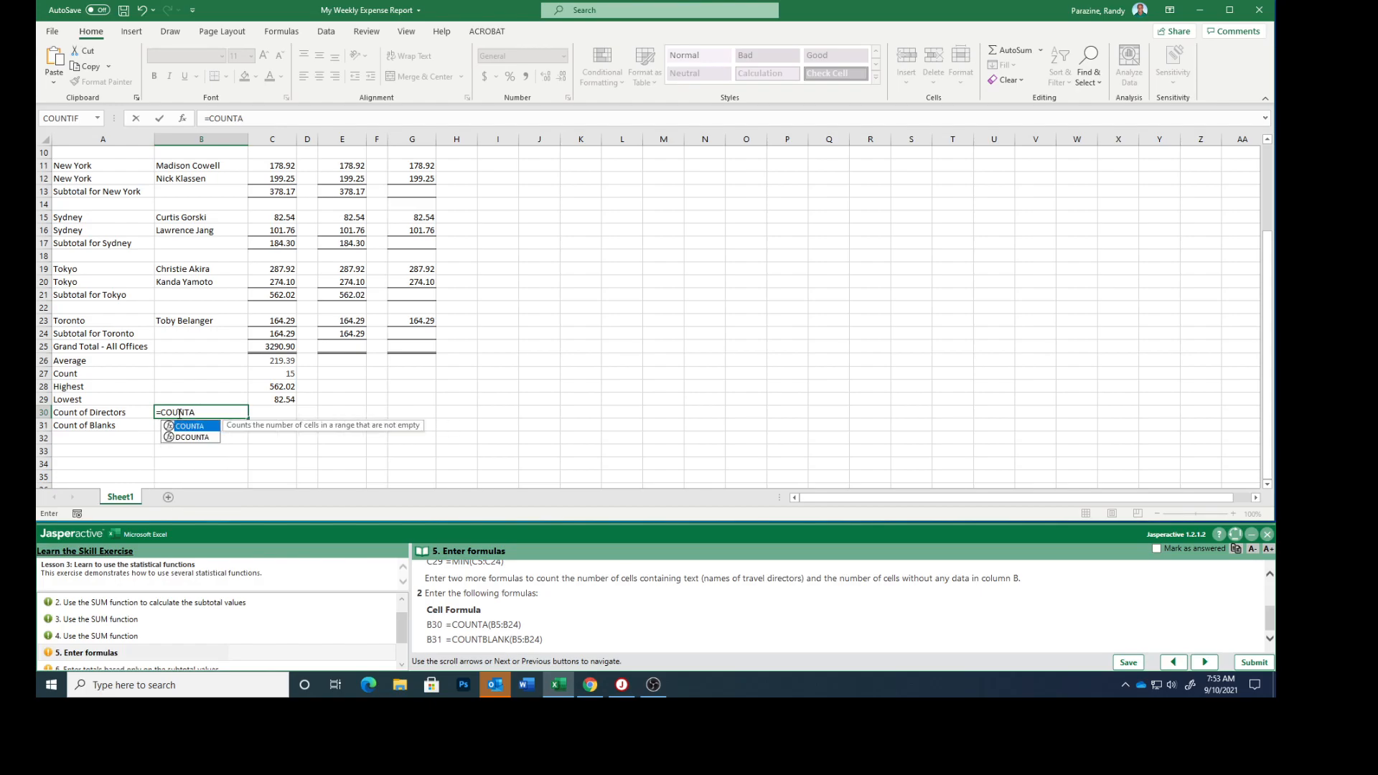
text(()
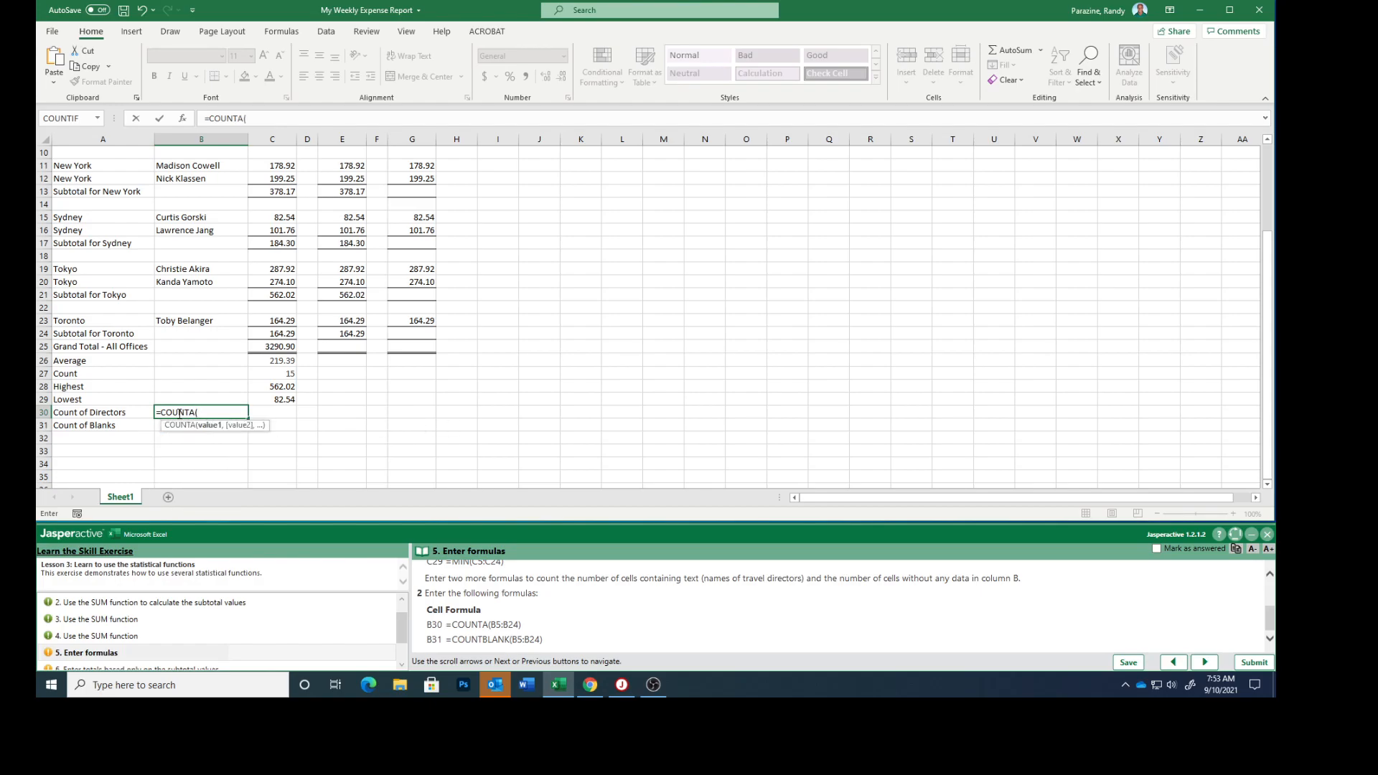
text(B5:b24))
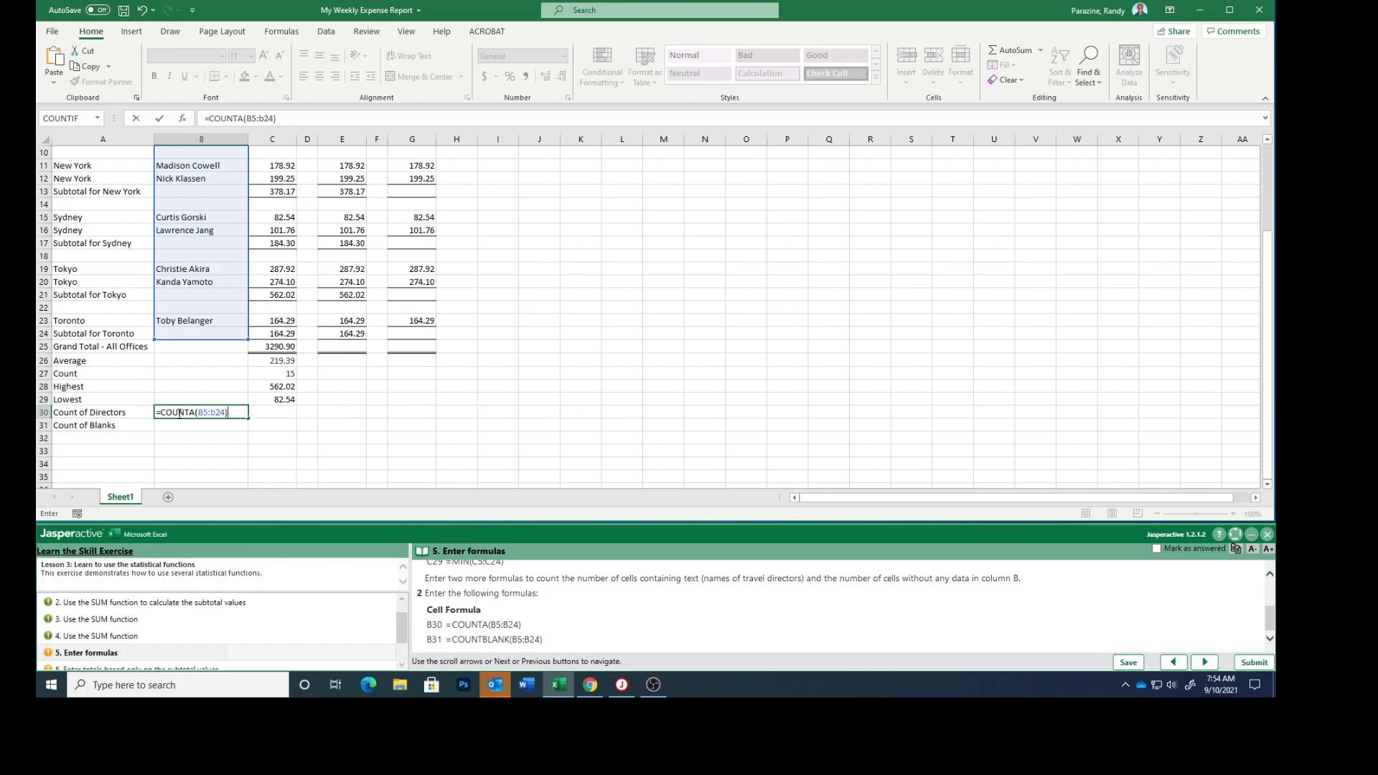
key(Return)
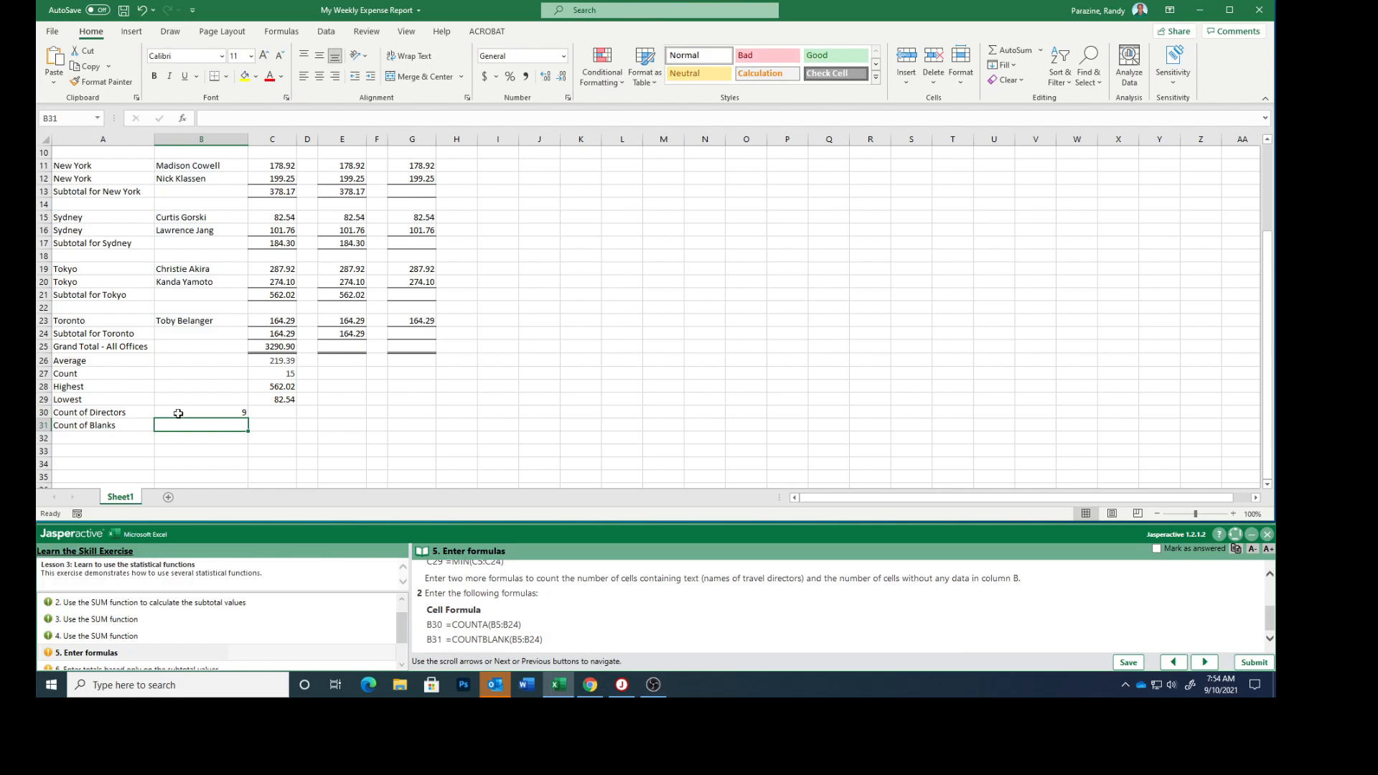
- Enter =COUNTBLANK(B5:B24) in cell B31 to count the blanks, then mark task 5 answered and advance to task 6
scroll(225, 330, up, 3)
scroll(182, 292, down, 1)
scroll(182, 290, up, 1)
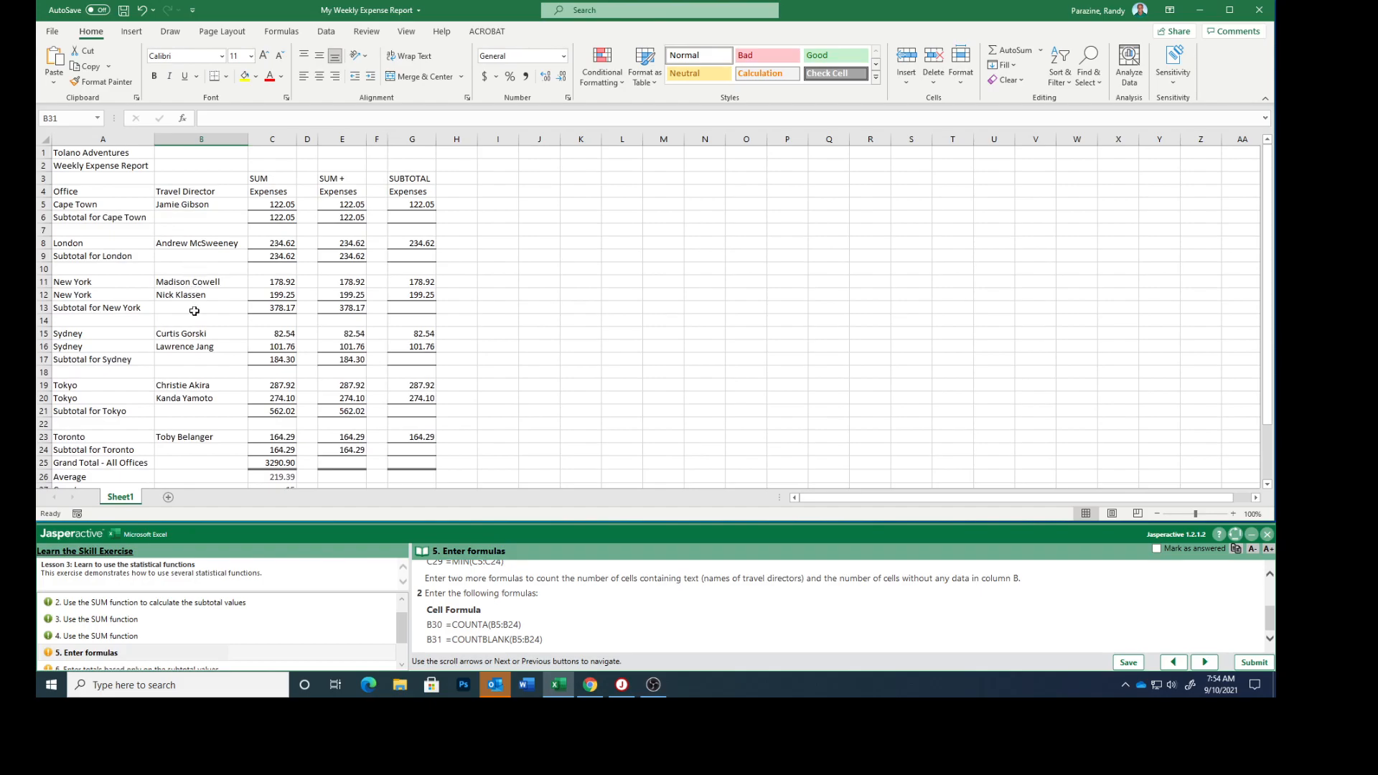
scroll(198, 445, down, 4)
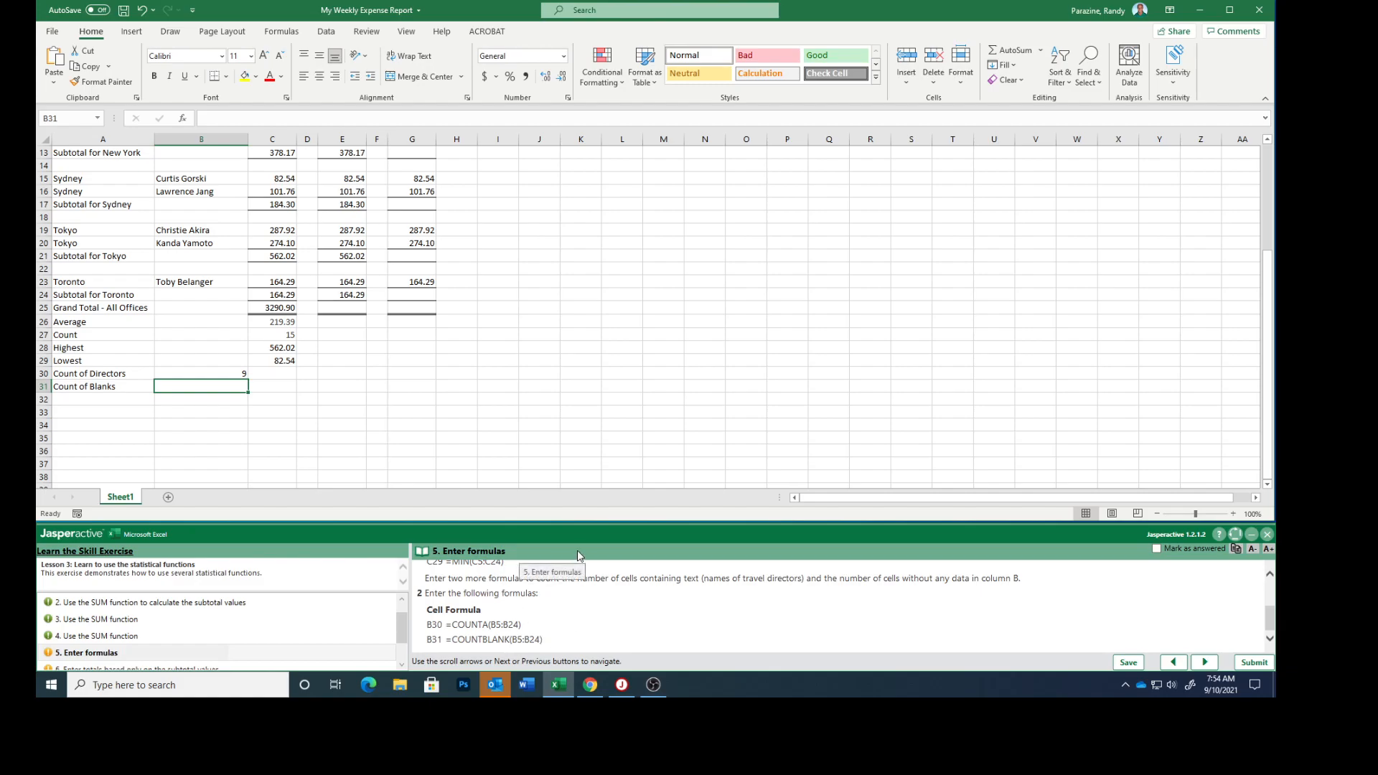
text(=C)
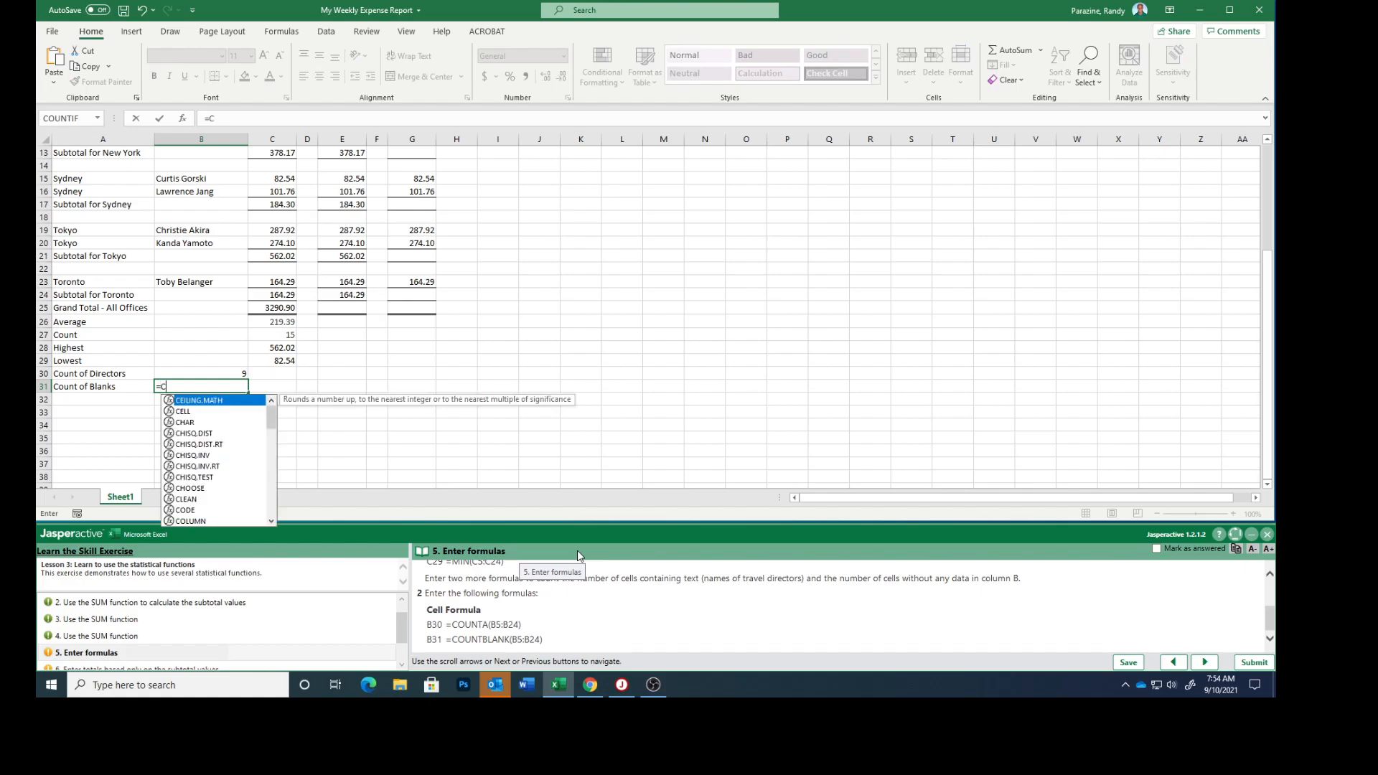
text(OUNT)
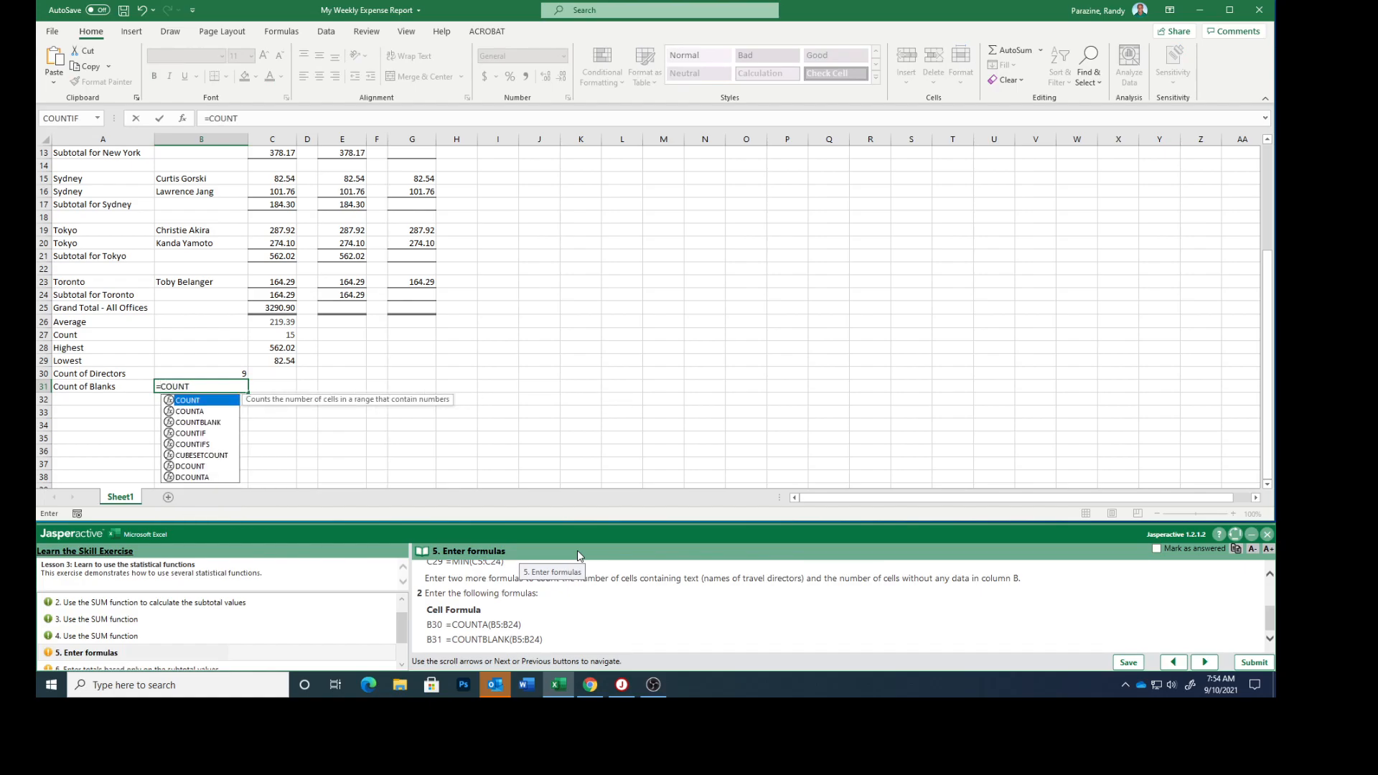
text(BLAN)
text(K(b 5:)
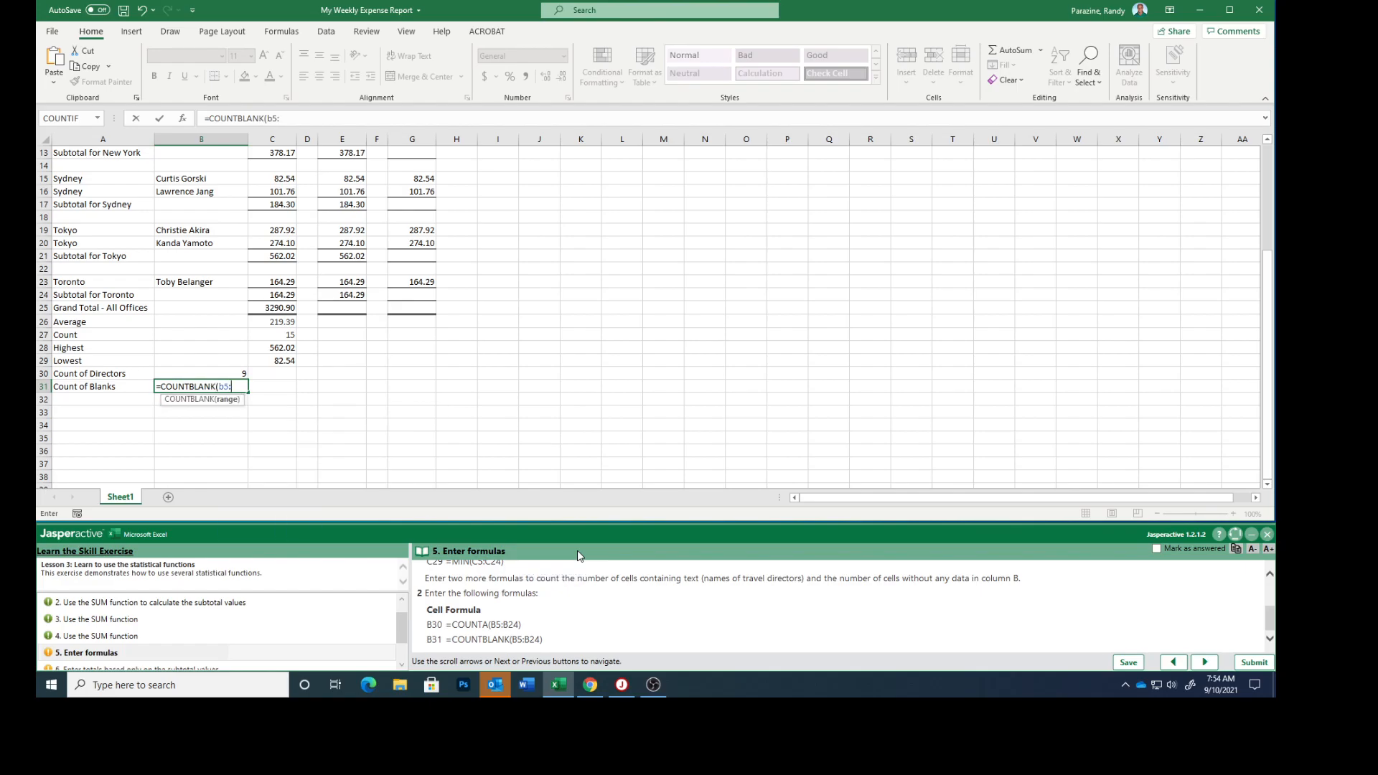
text(b24))
key(Return)
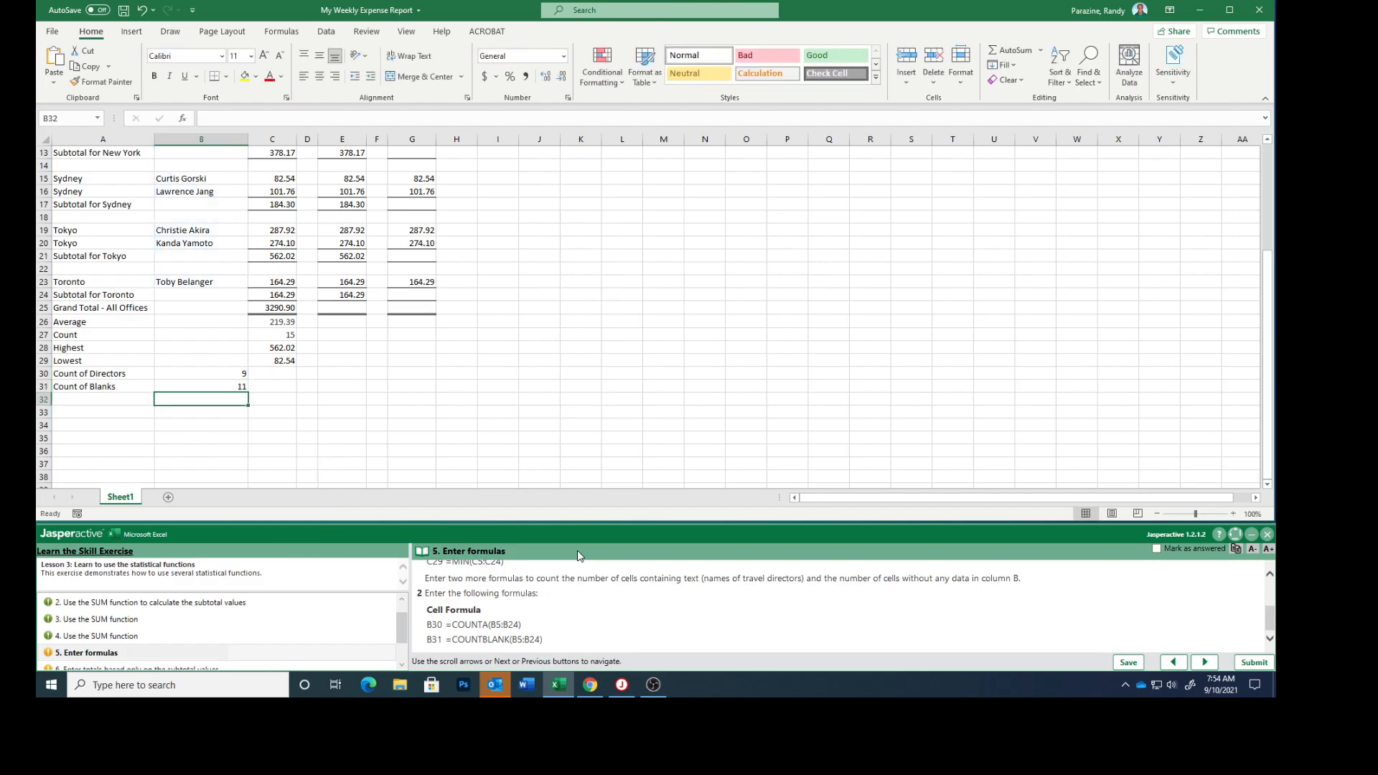
click(1155, 548)
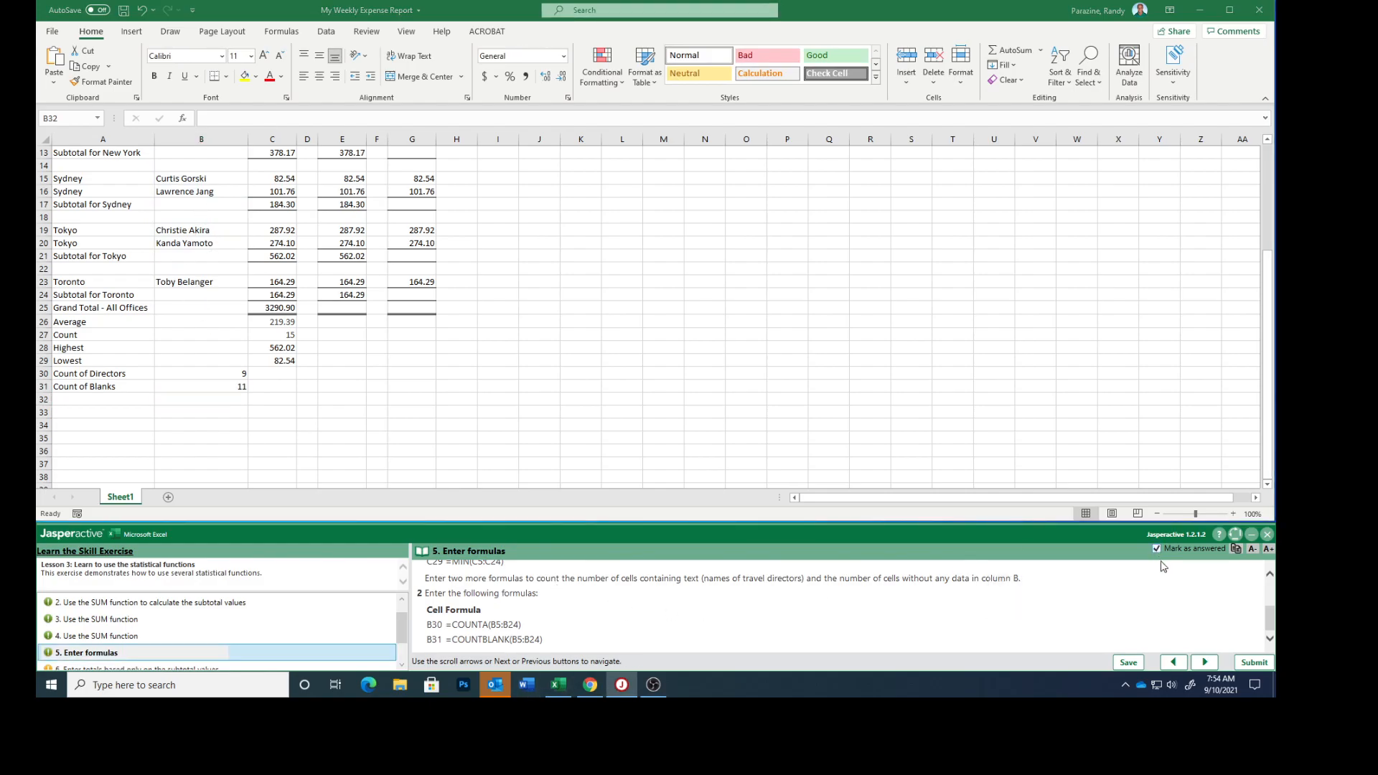
click(1205, 661)
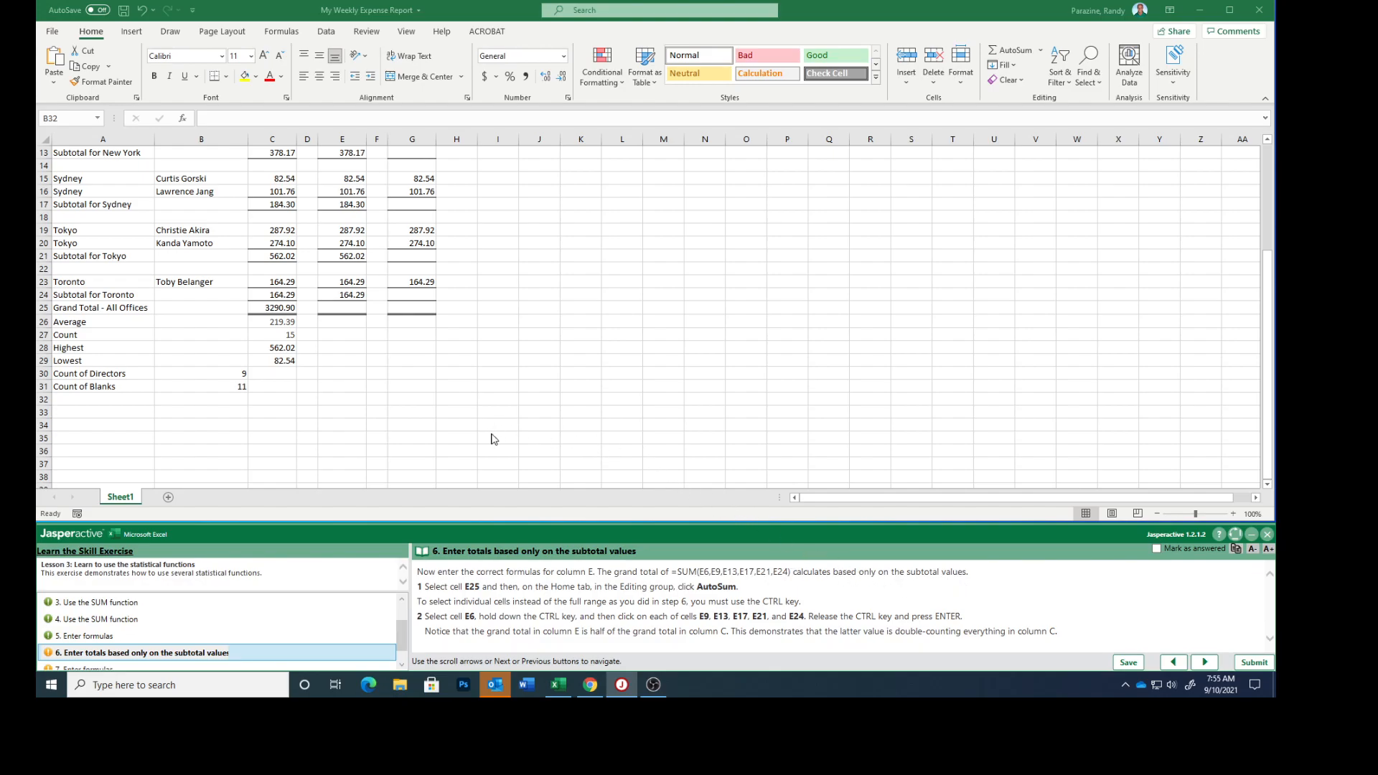
- Enter =SUM(E6,E9,E13,E17,E21,E24) in cell E25 using AutoSum, then mark task 6 answered and advance to task 7
click(339, 308)
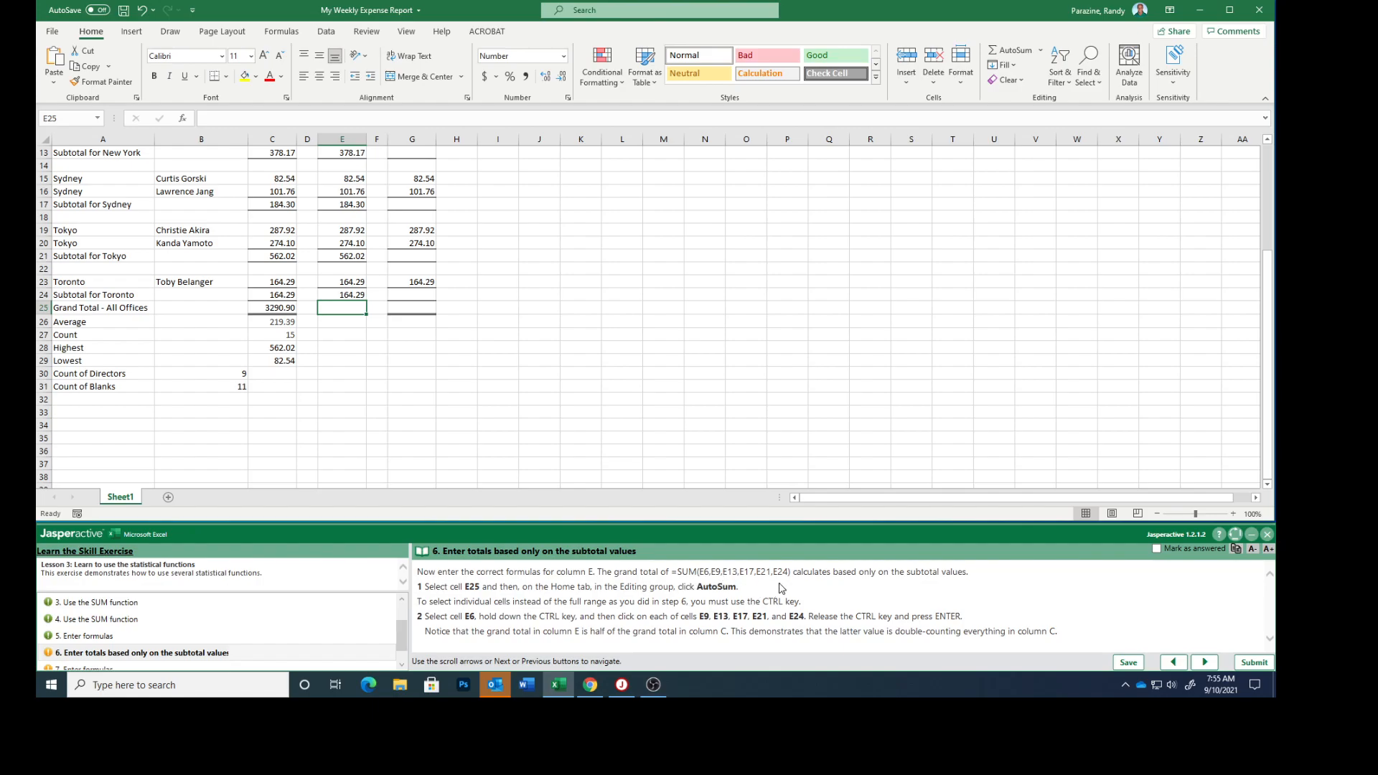
click(1010, 49)
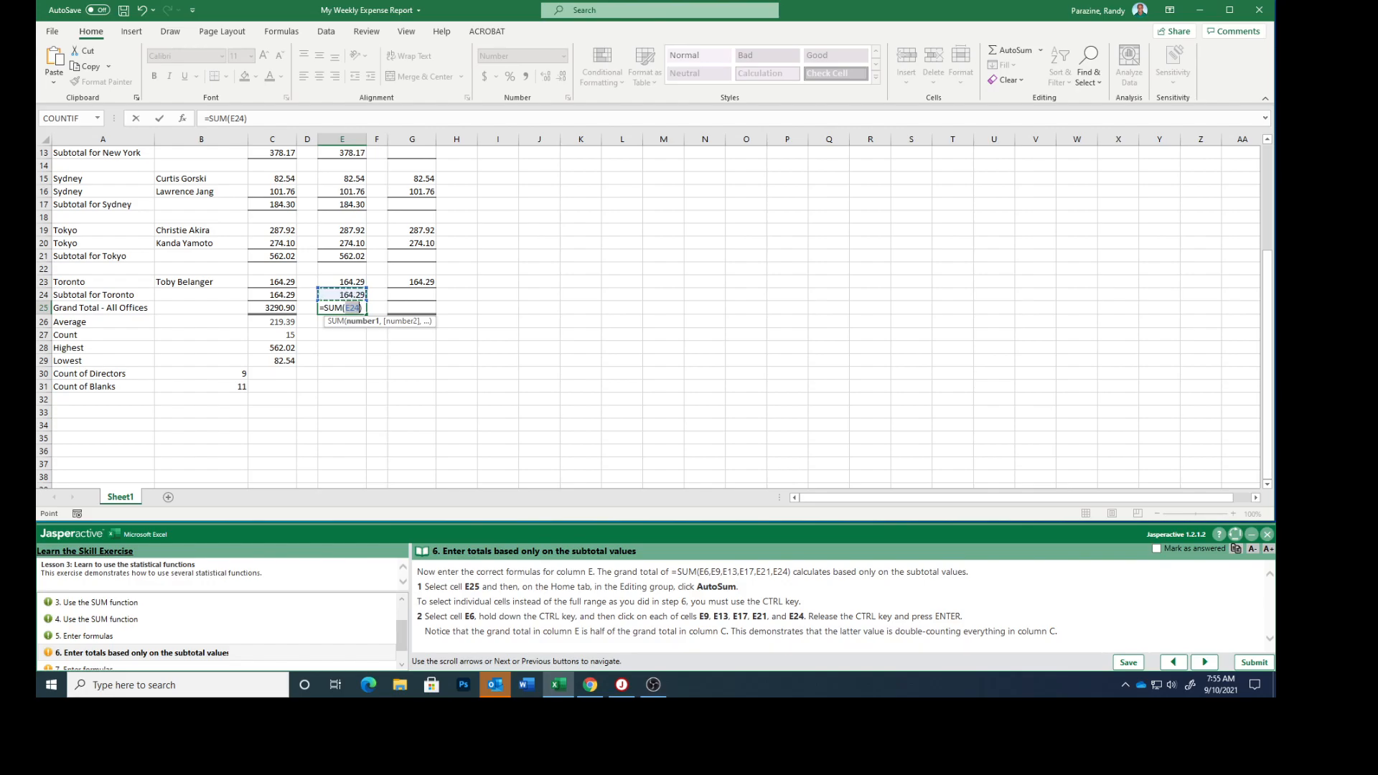
scroll(921, 459, up, 4)
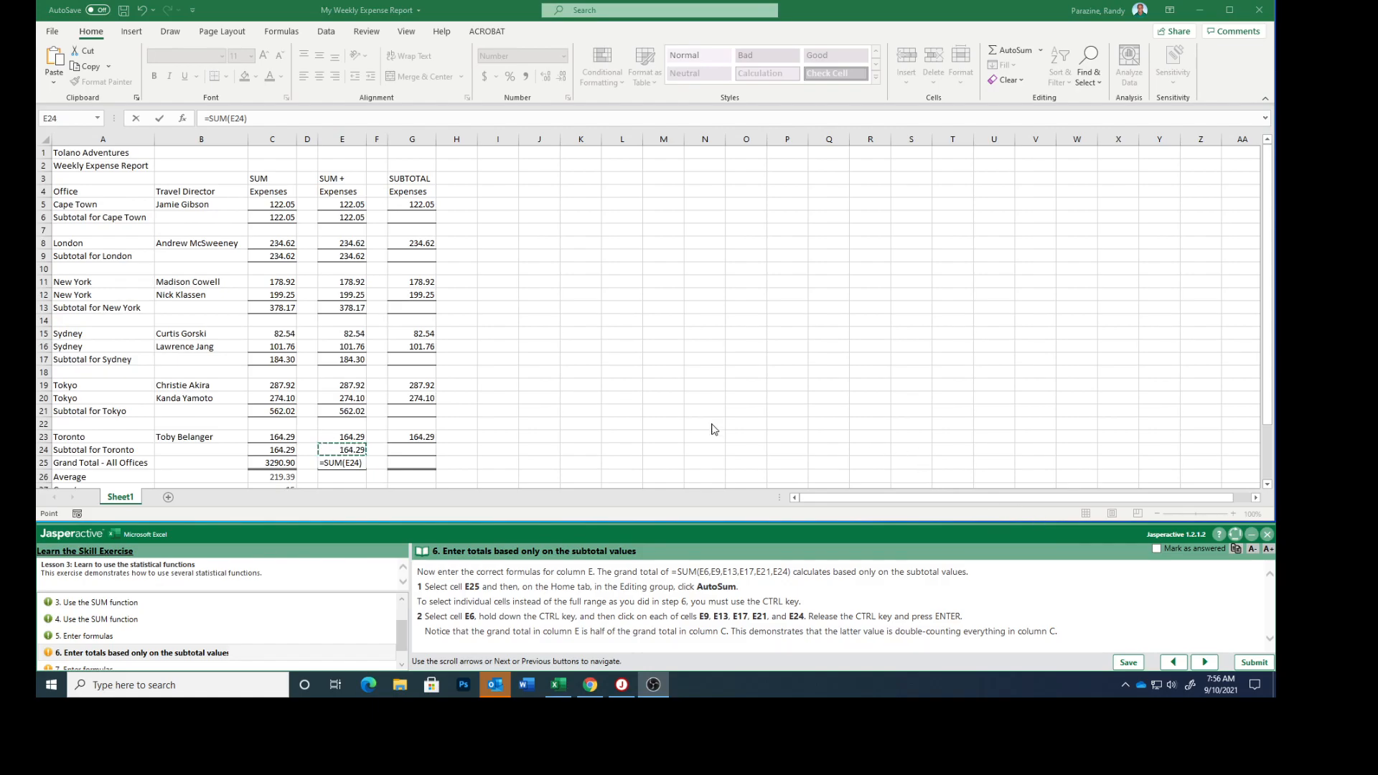
click(341, 219)
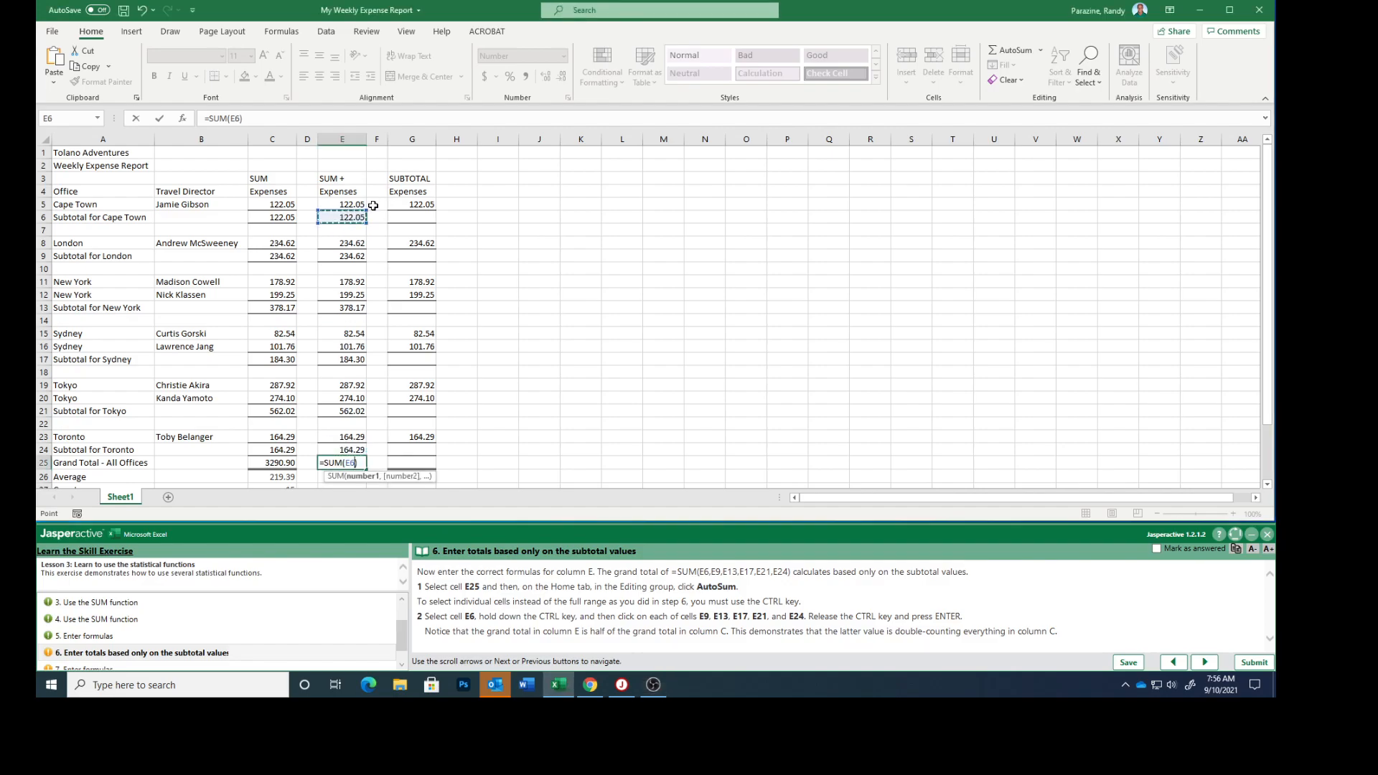
ctrl+click(336, 256)
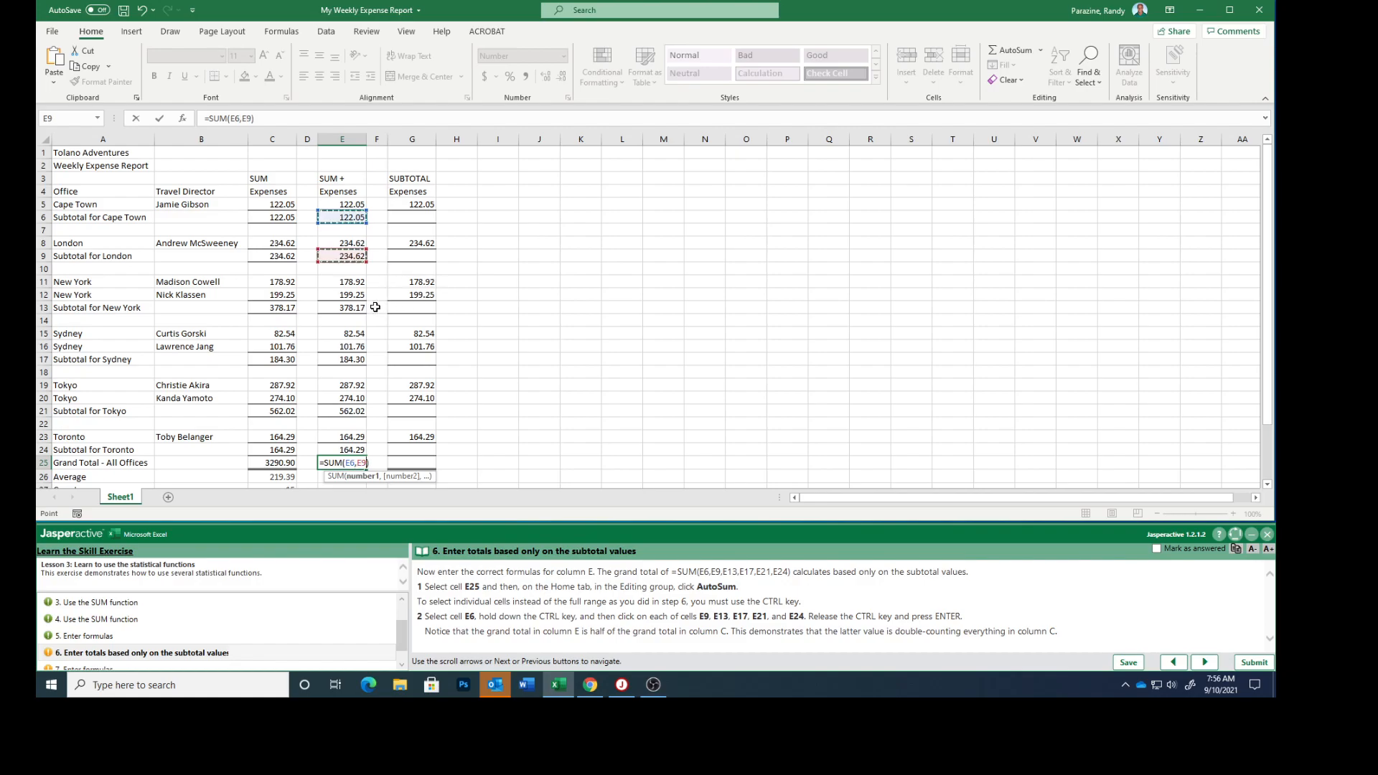
ctrl+click(334, 307)
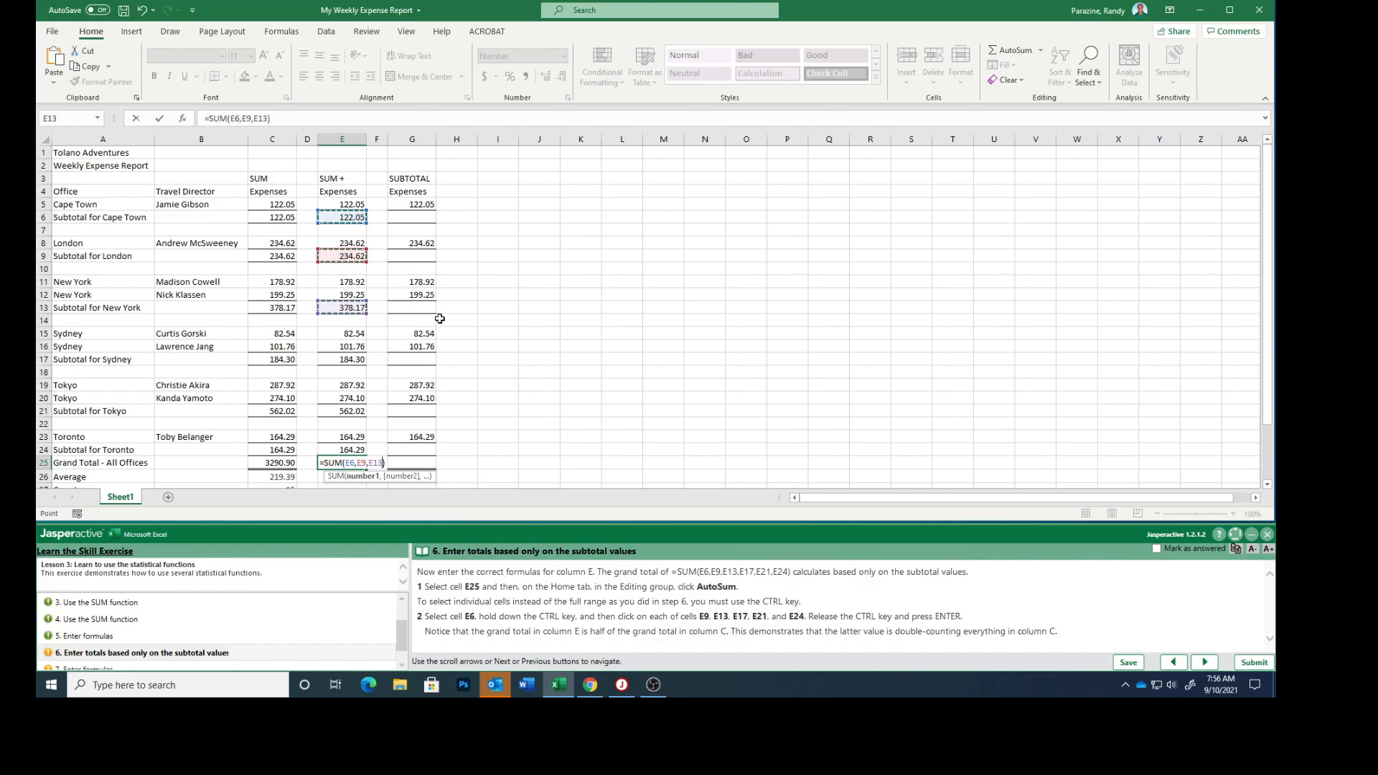
ctrl+click(341, 359)
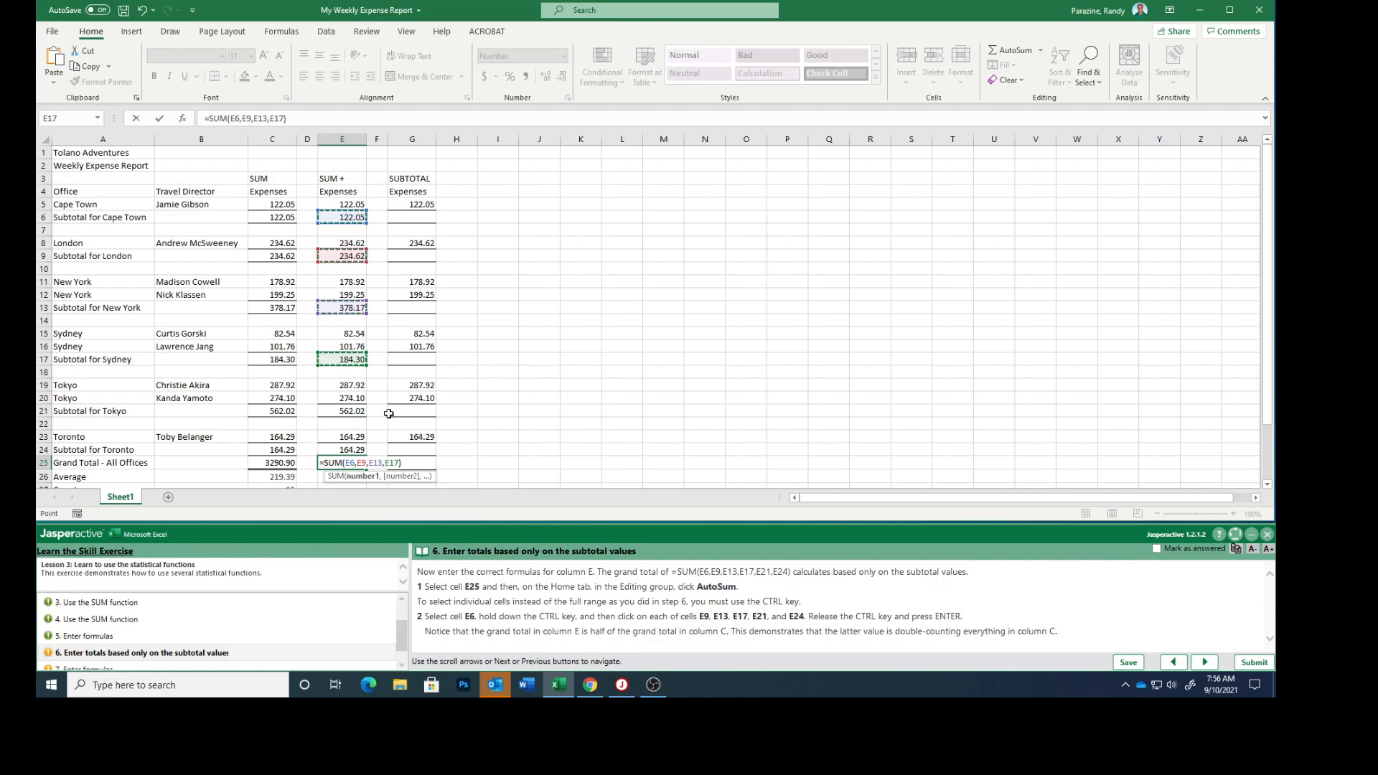
ctrl+click(355, 412)
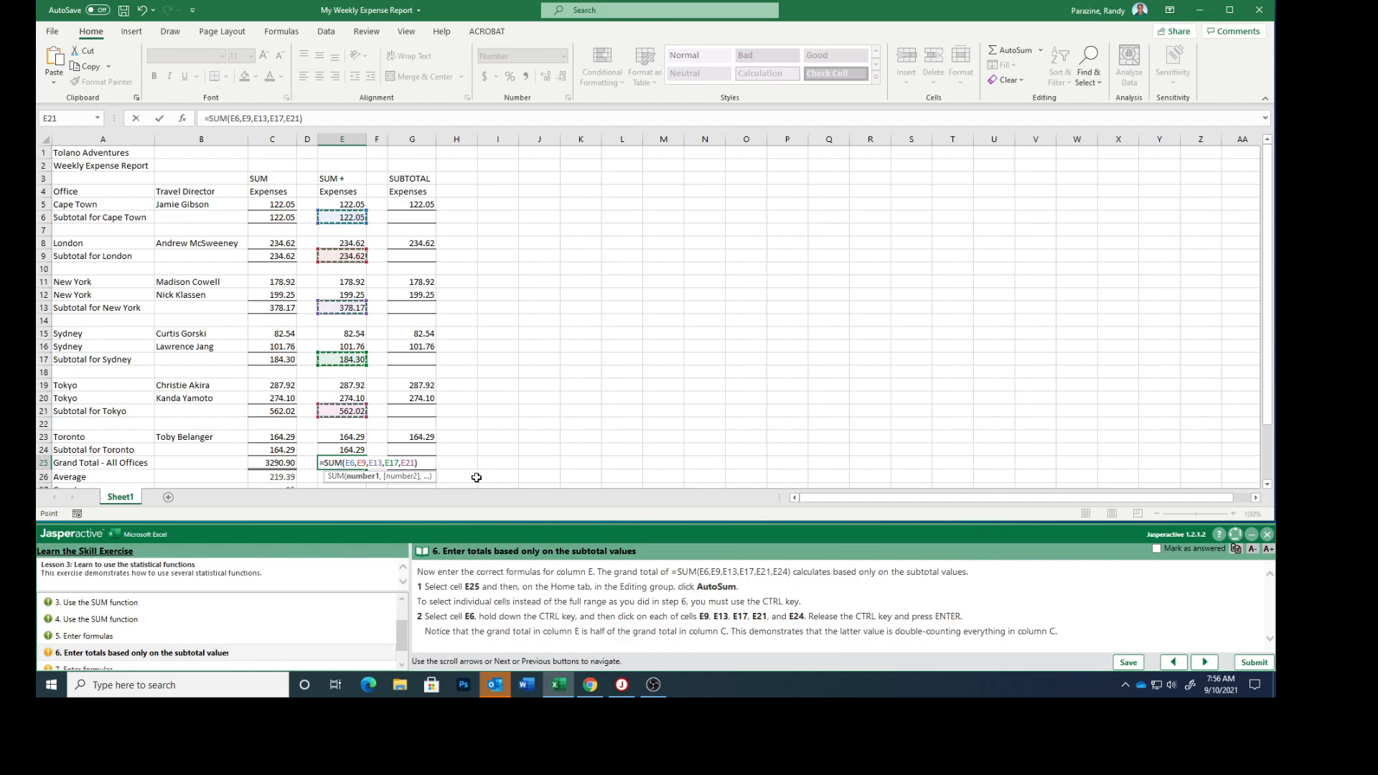
ctrl+click(348, 450)
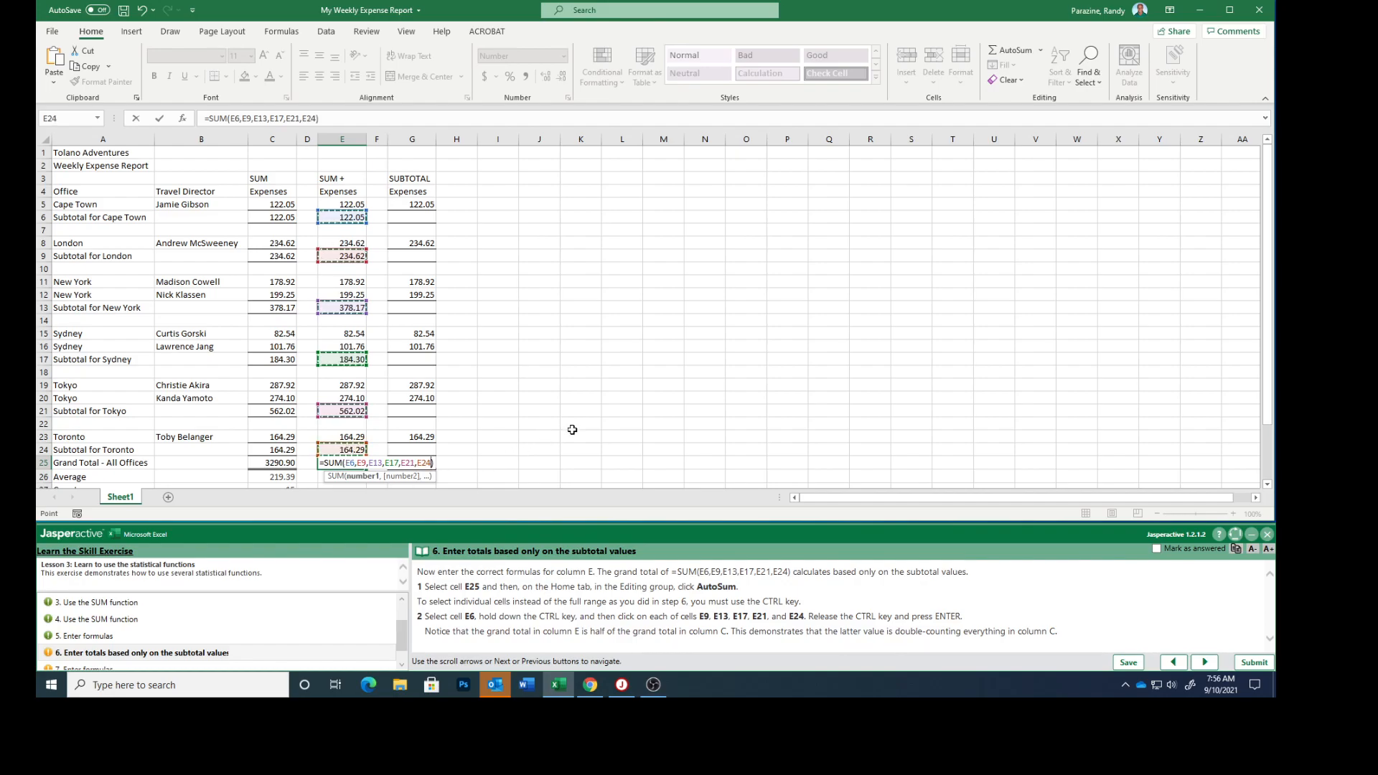
key(Return)
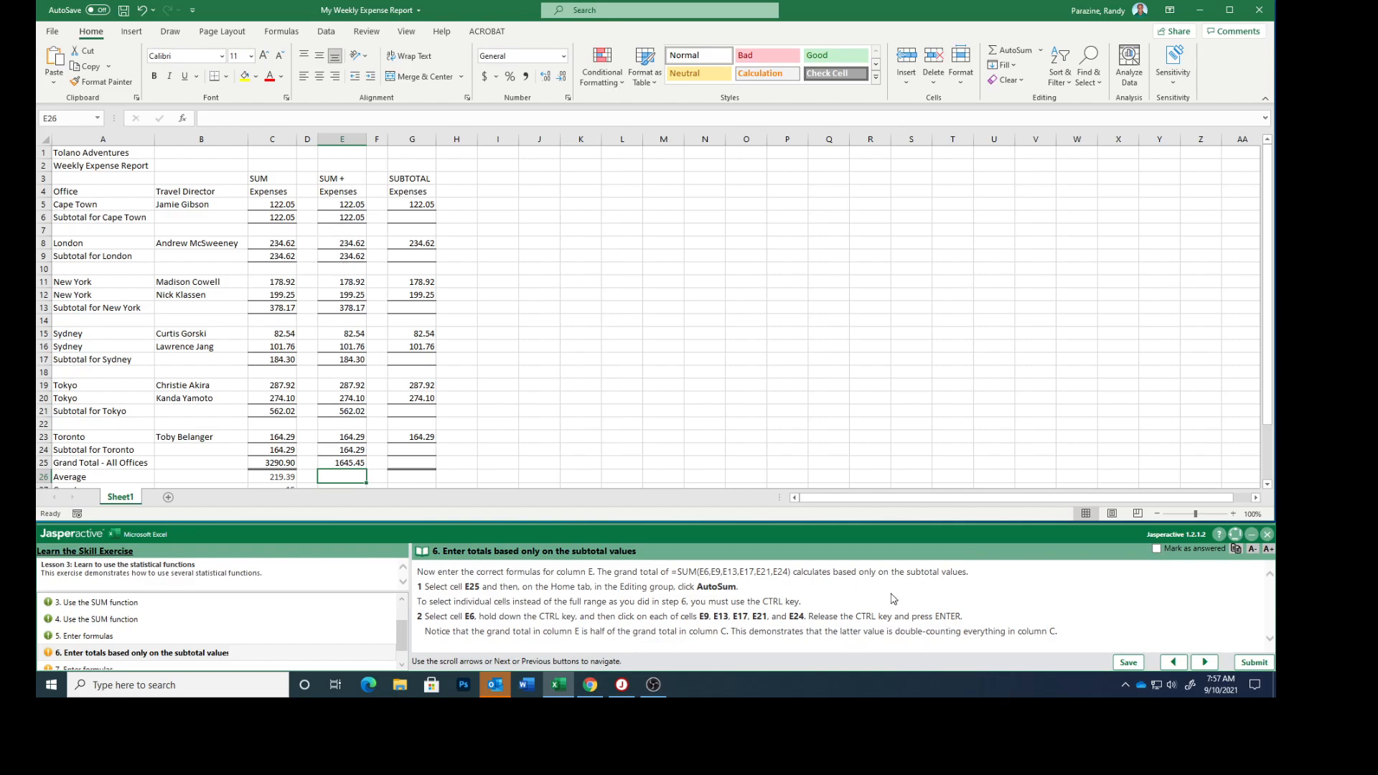
click(1162, 550)
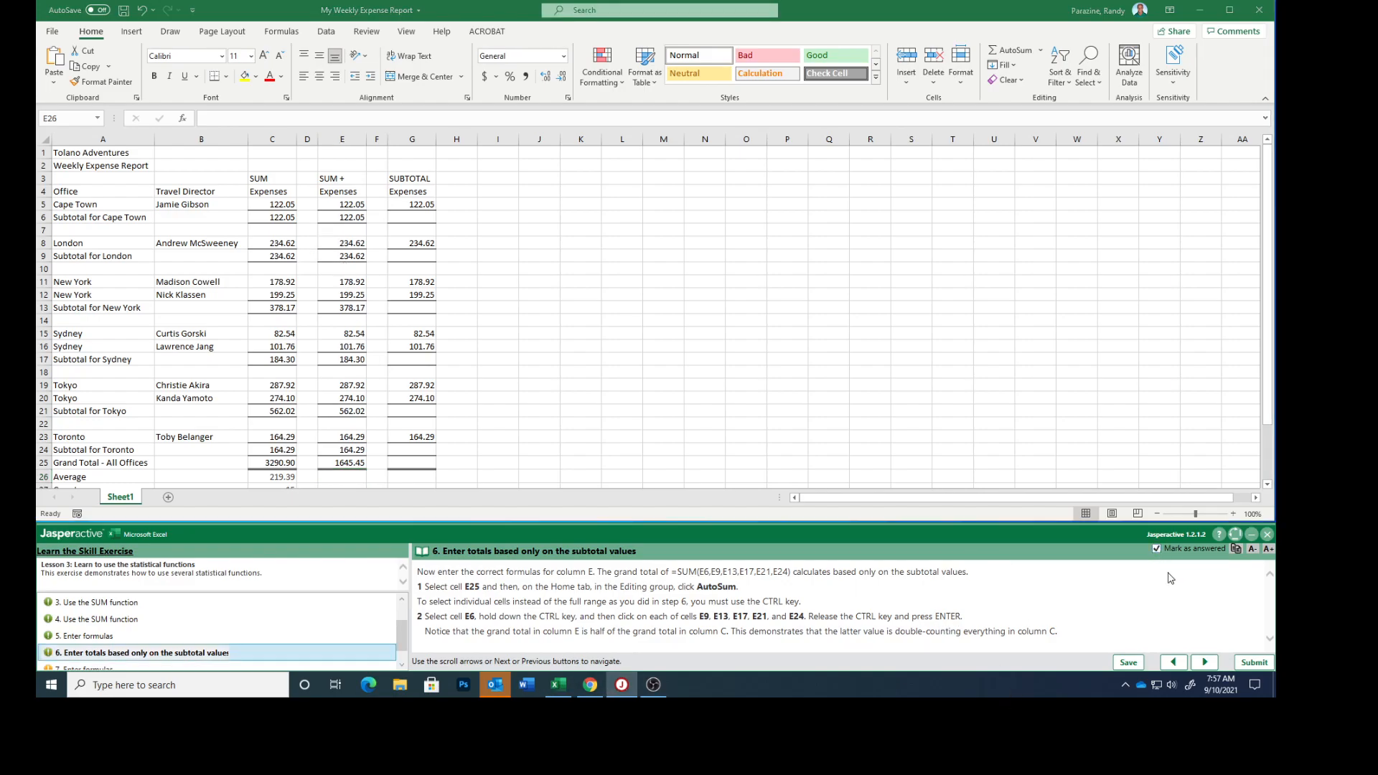
click(1206, 663)
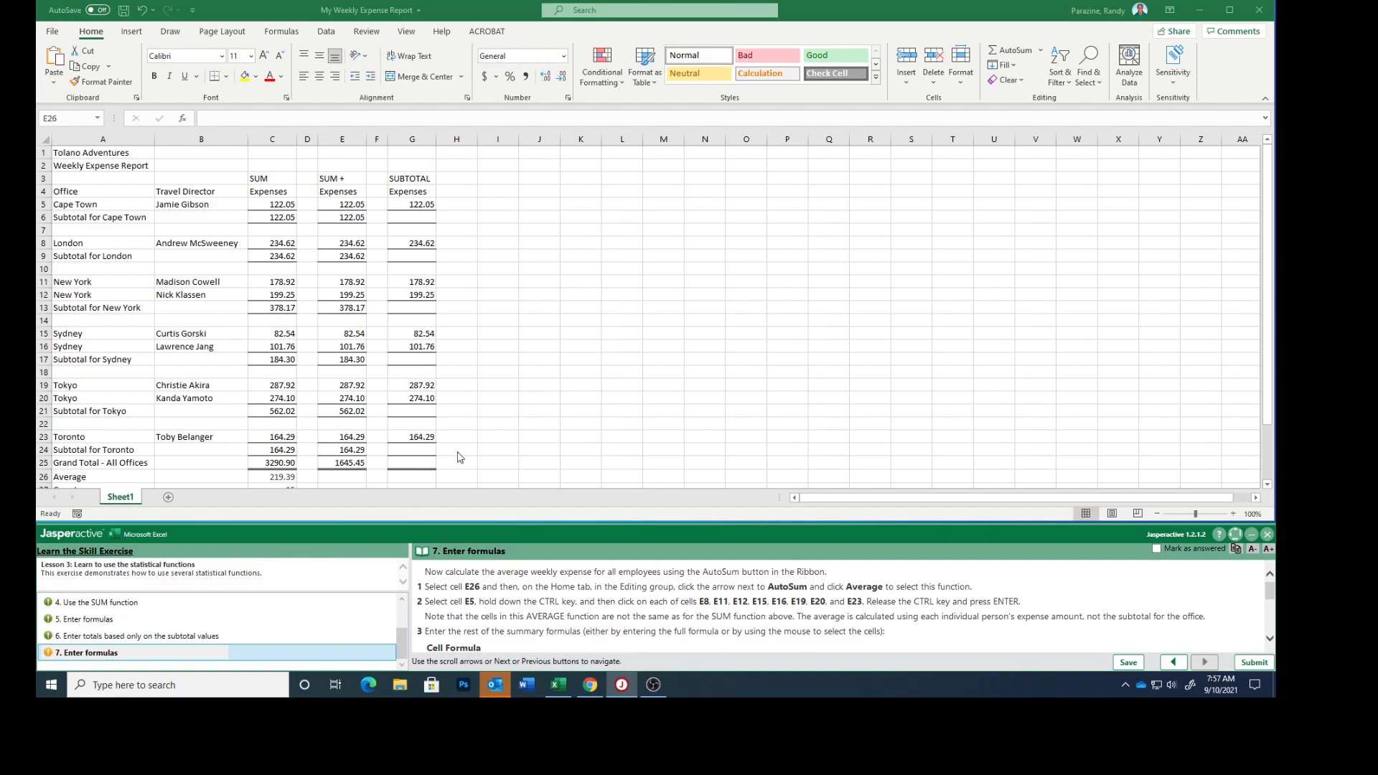
- Use the AutoSum Average function to enter =AVERAGE(E5,E8,E11,E12,E15,E16,E19,E20,E23) in cell E26
scroll(506, 409, down, 3)
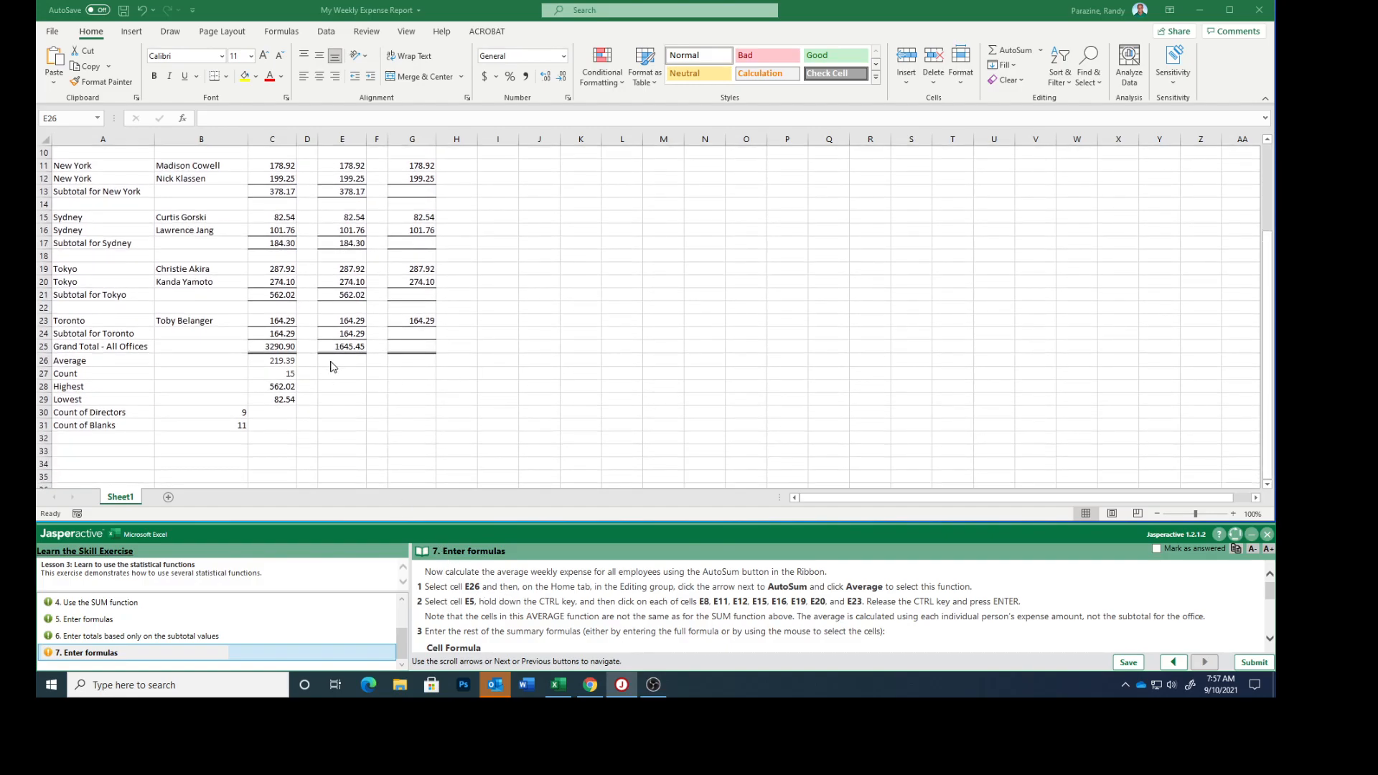
click(334, 361)
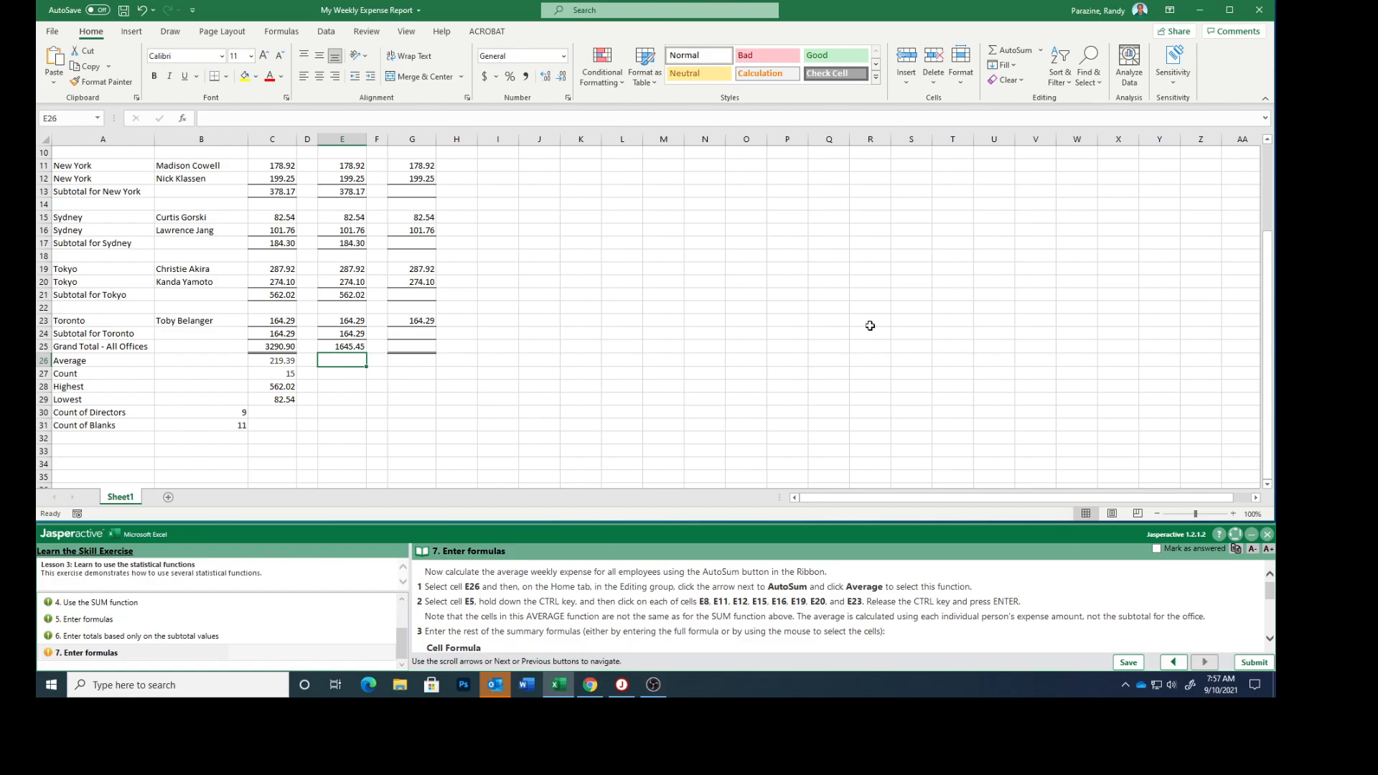
click(1041, 52)
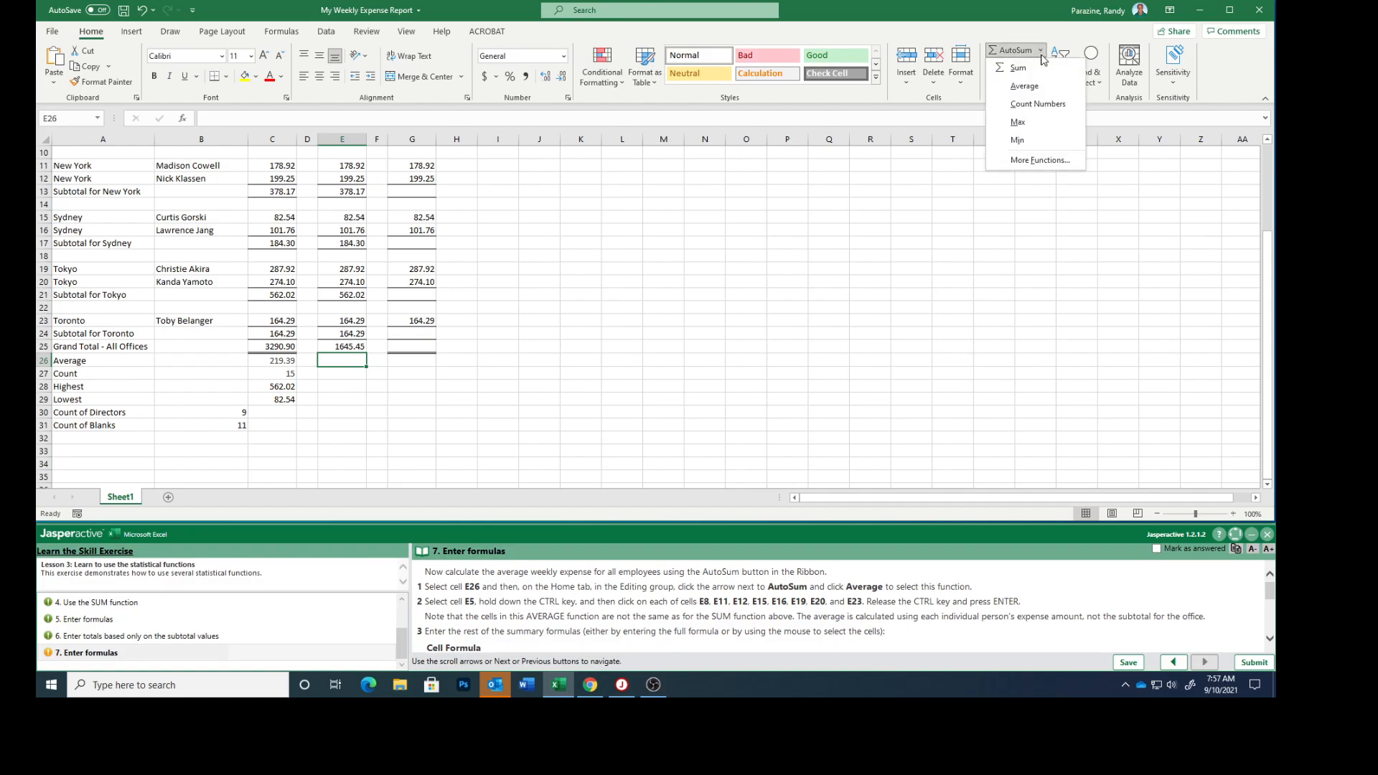
click(1024, 85)
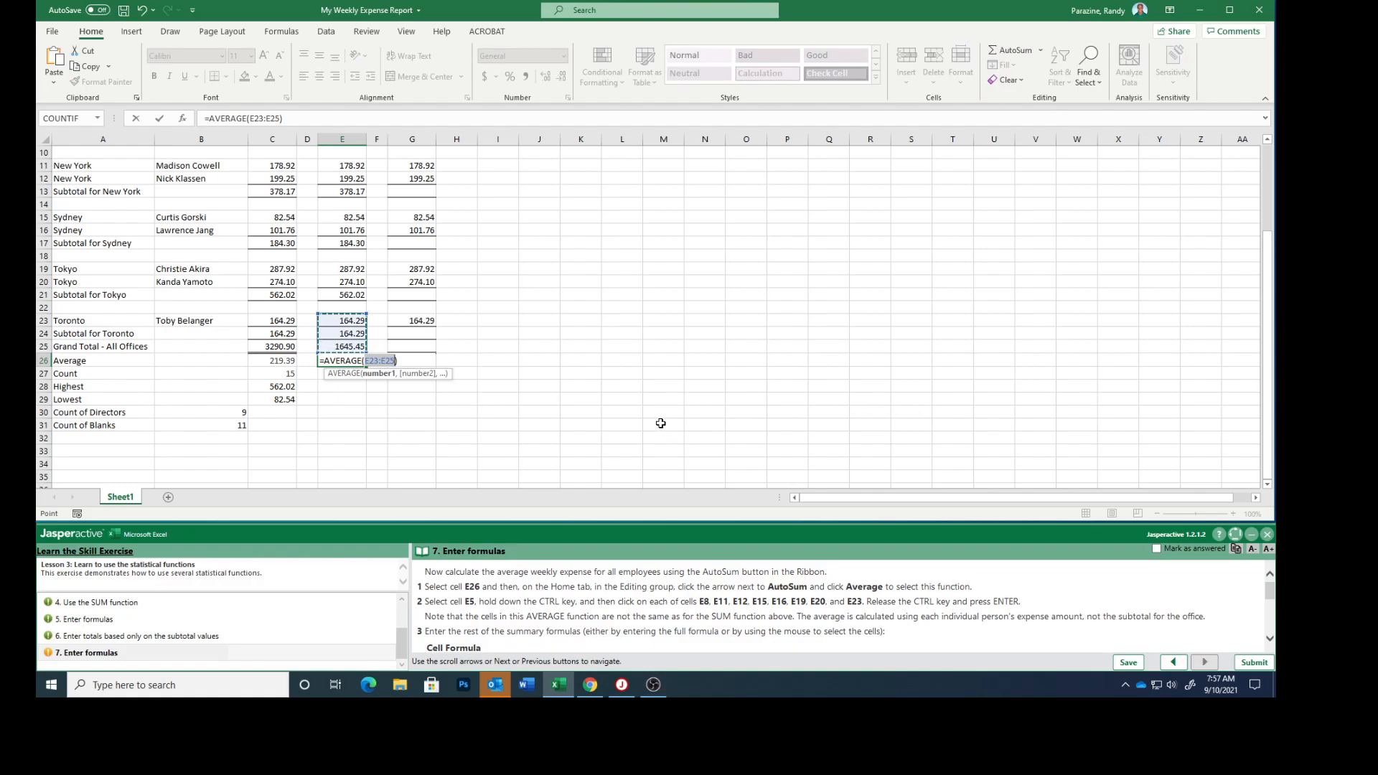
scroll(568, 329, up, 2)
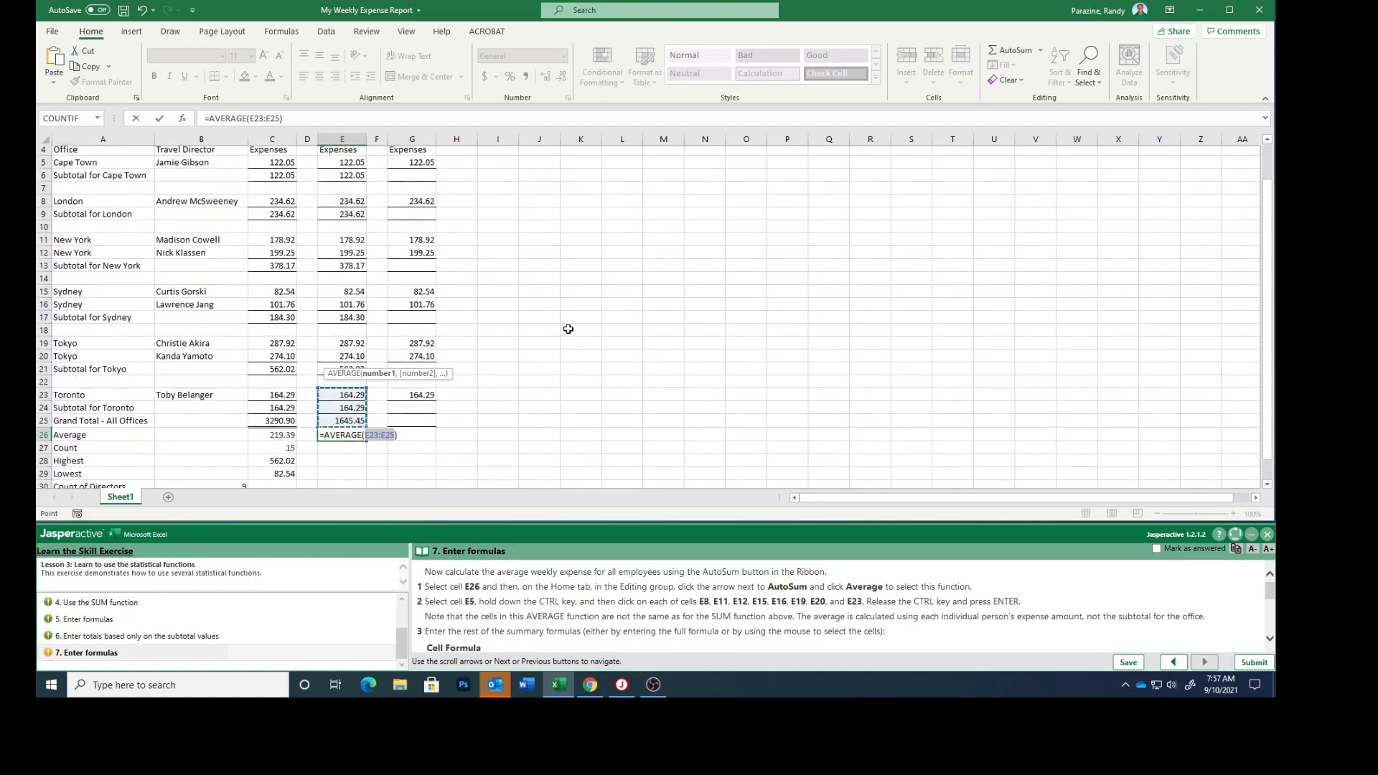
click(345, 166)
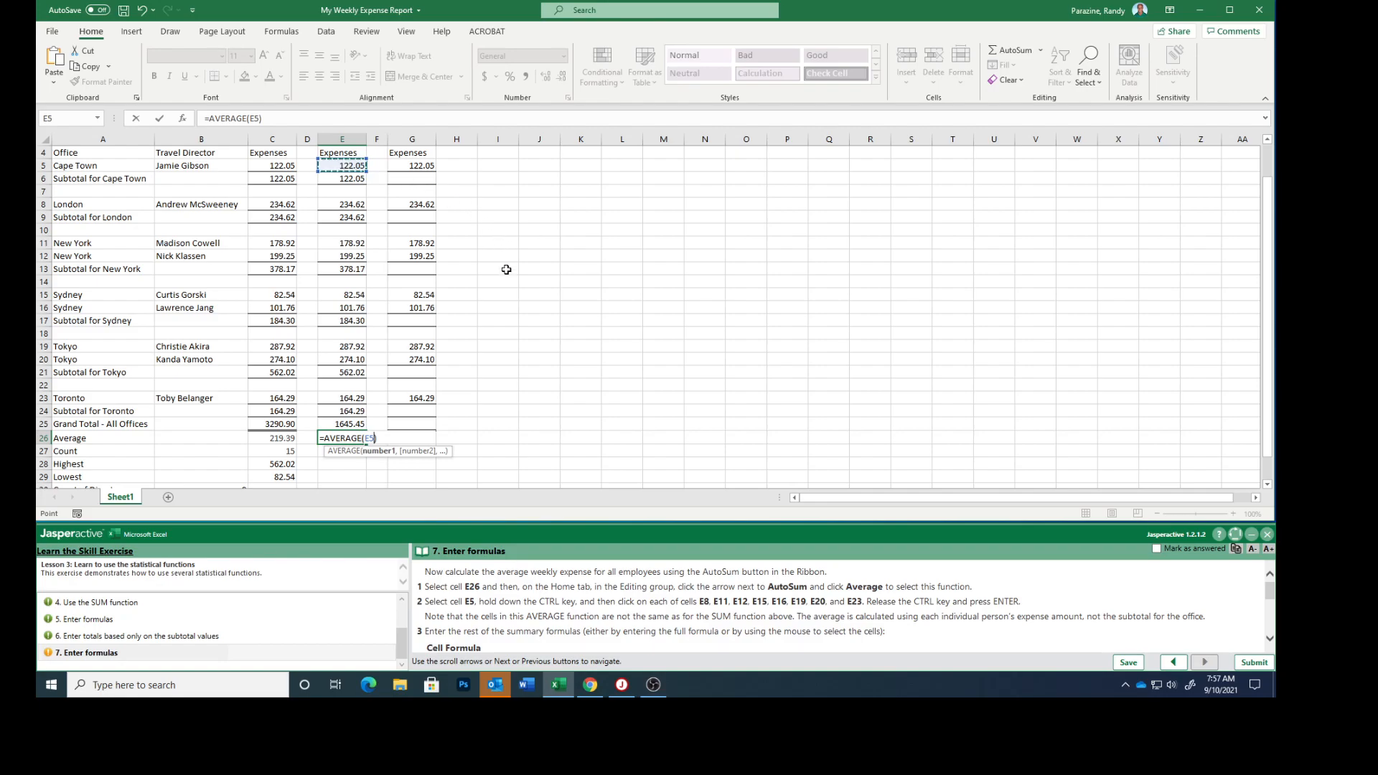
ctrl+click(338, 204)
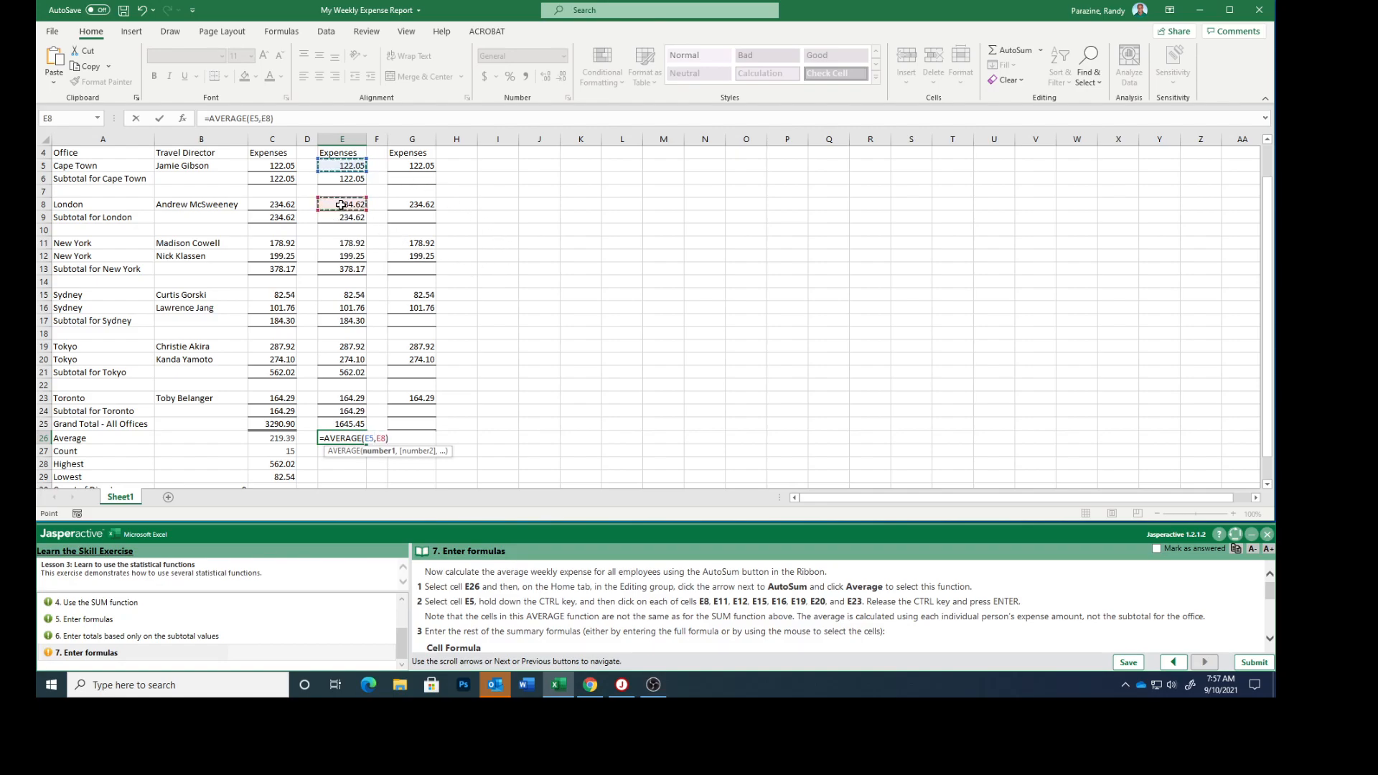
ctrl+click(340, 244)
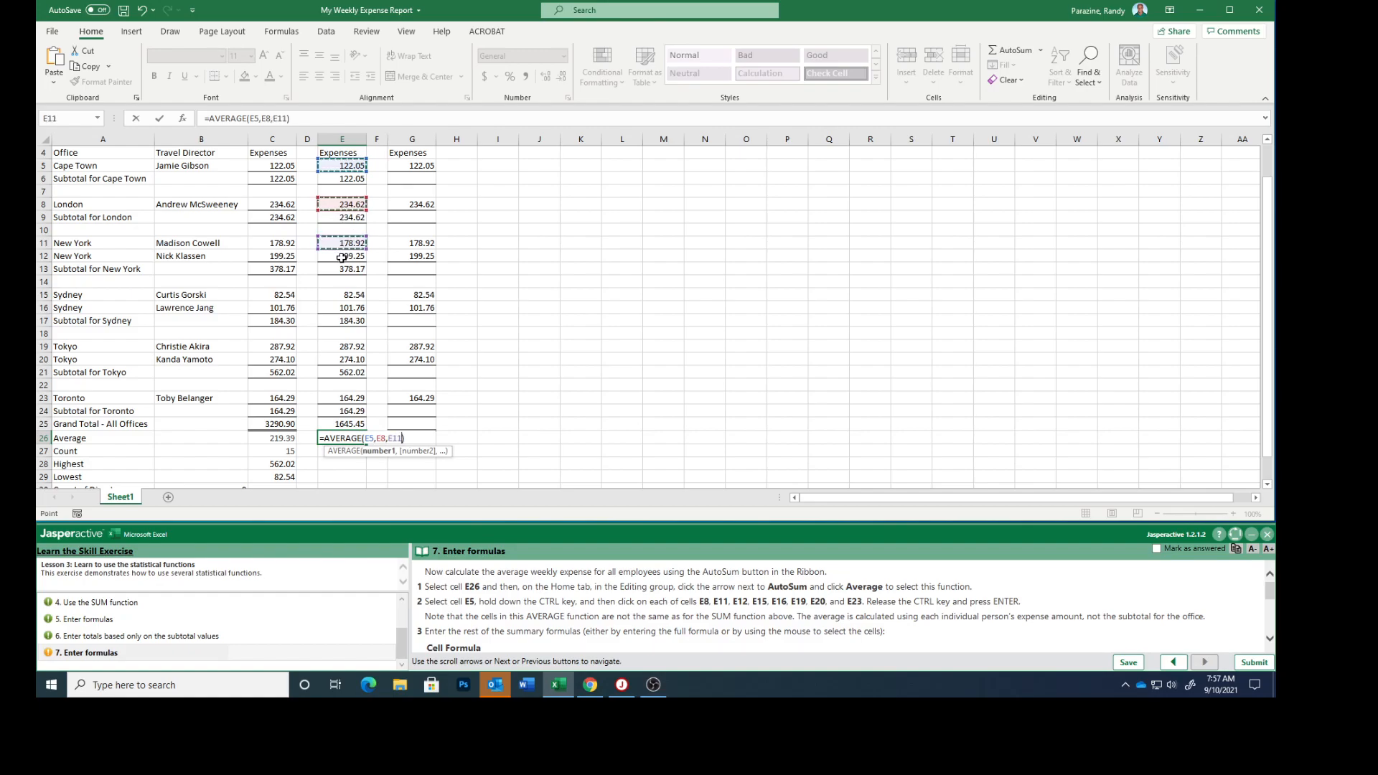
ctrl+click(339, 255)
ctrl+click(334, 298)
ctrl+click(336, 310)
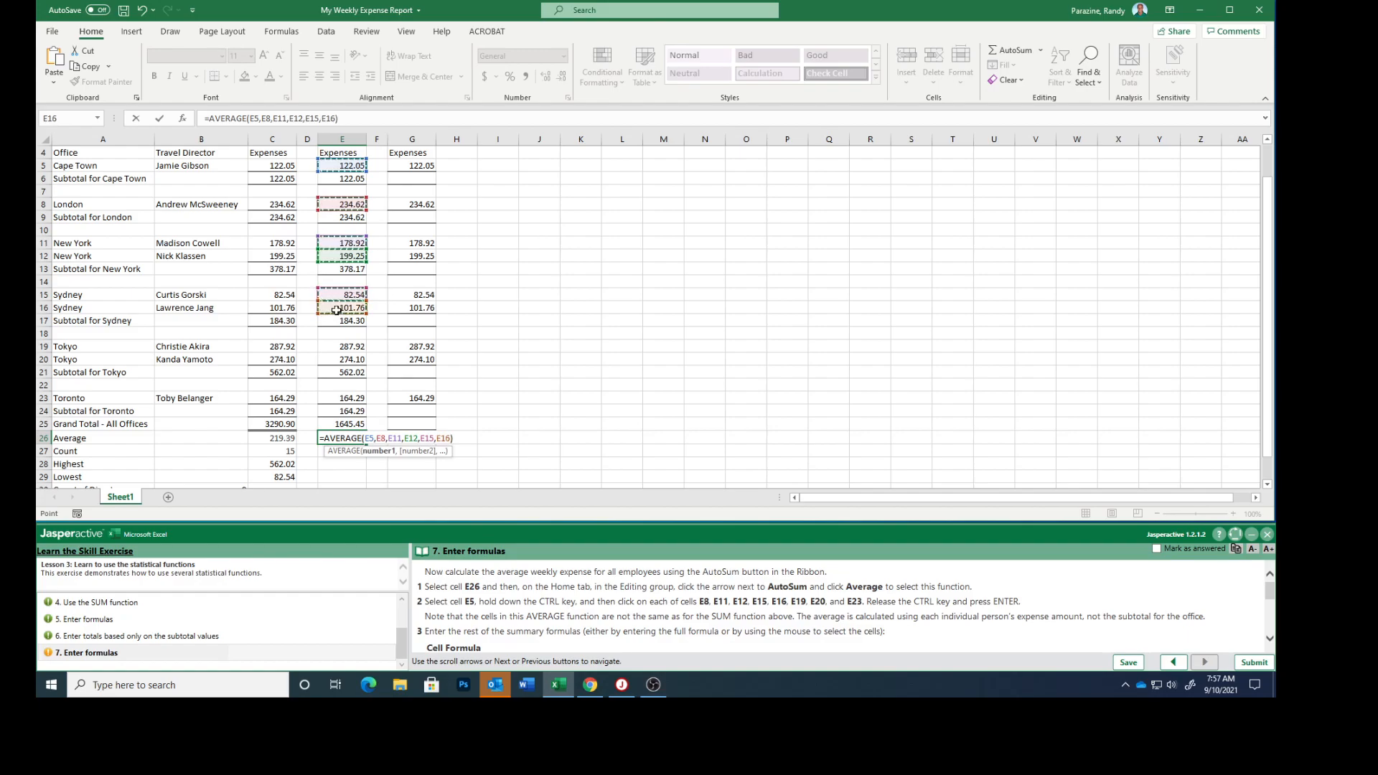
ctrl+click(332, 349)
ctrl+click(331, 362)
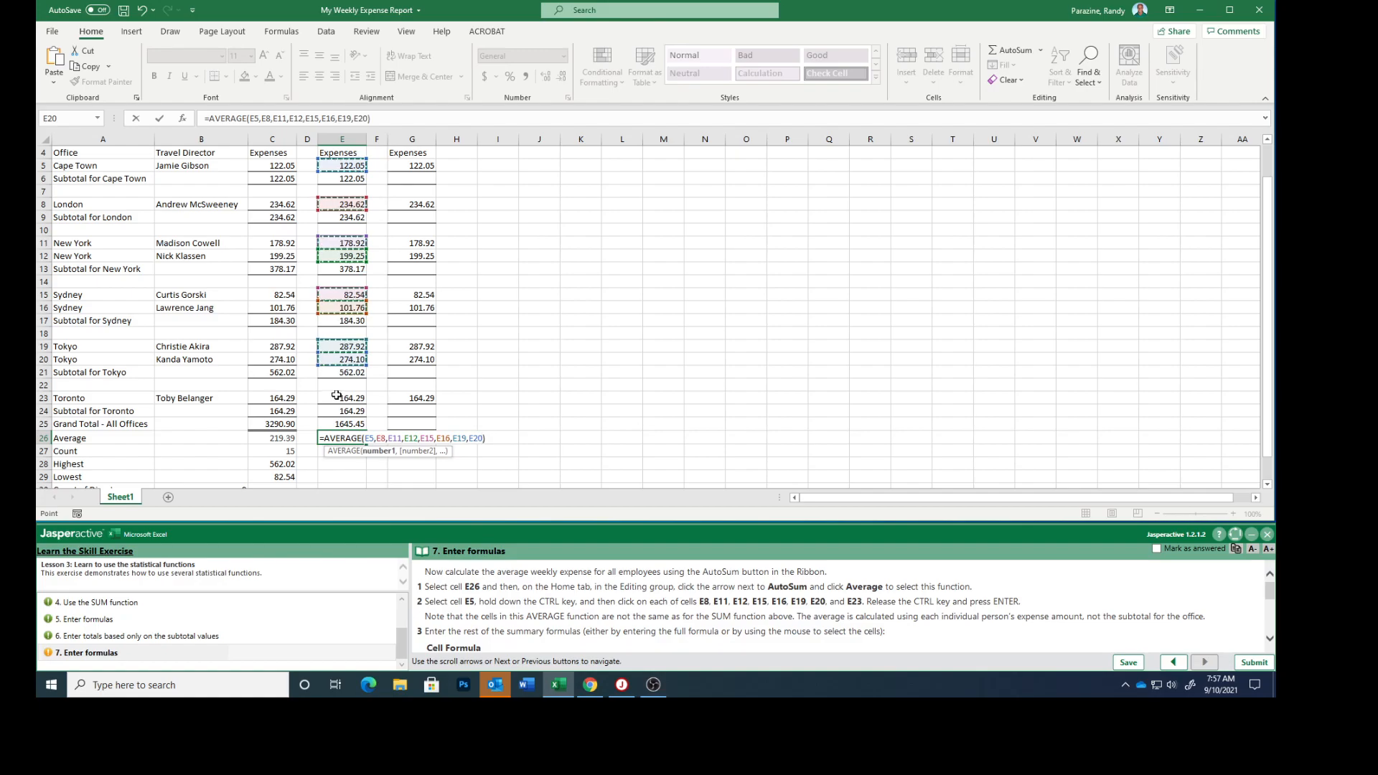
ctrl+click(337, 398)
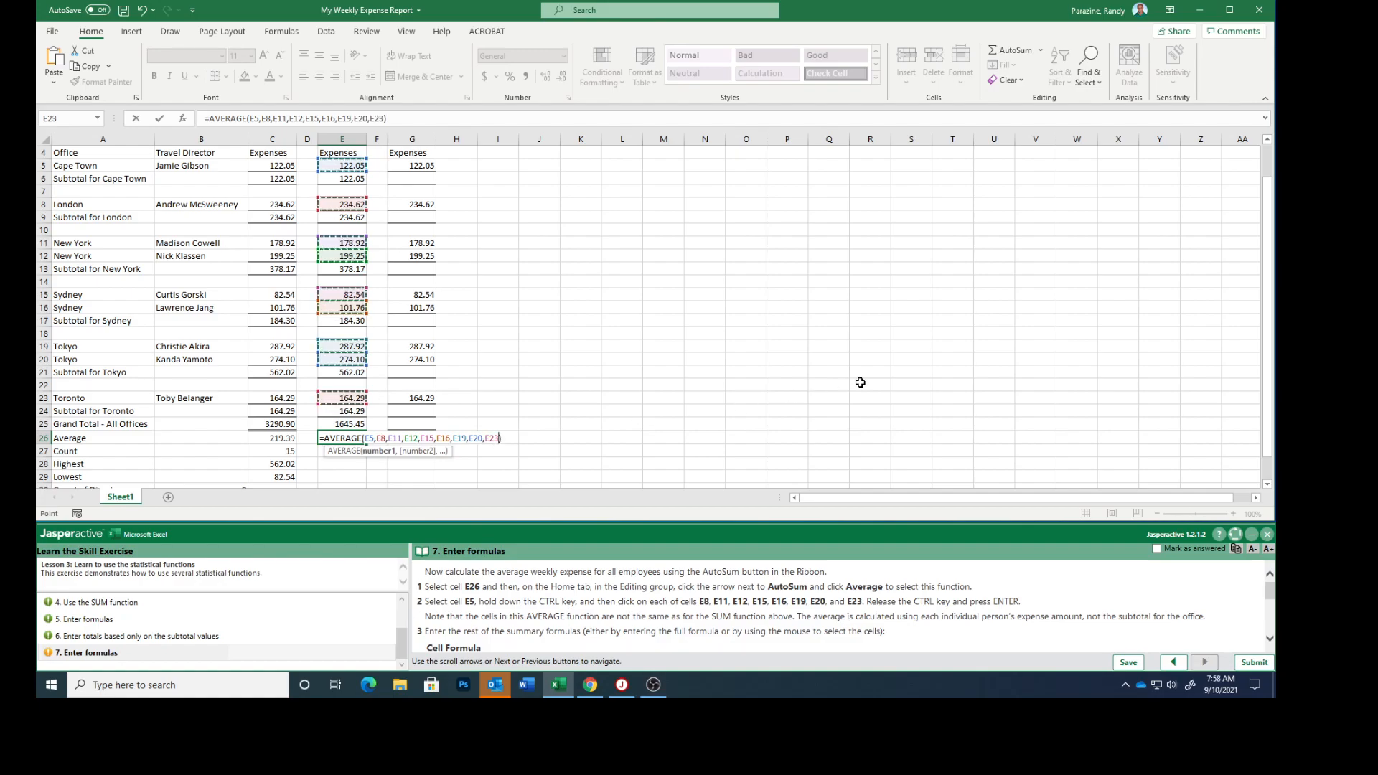
key(Return)
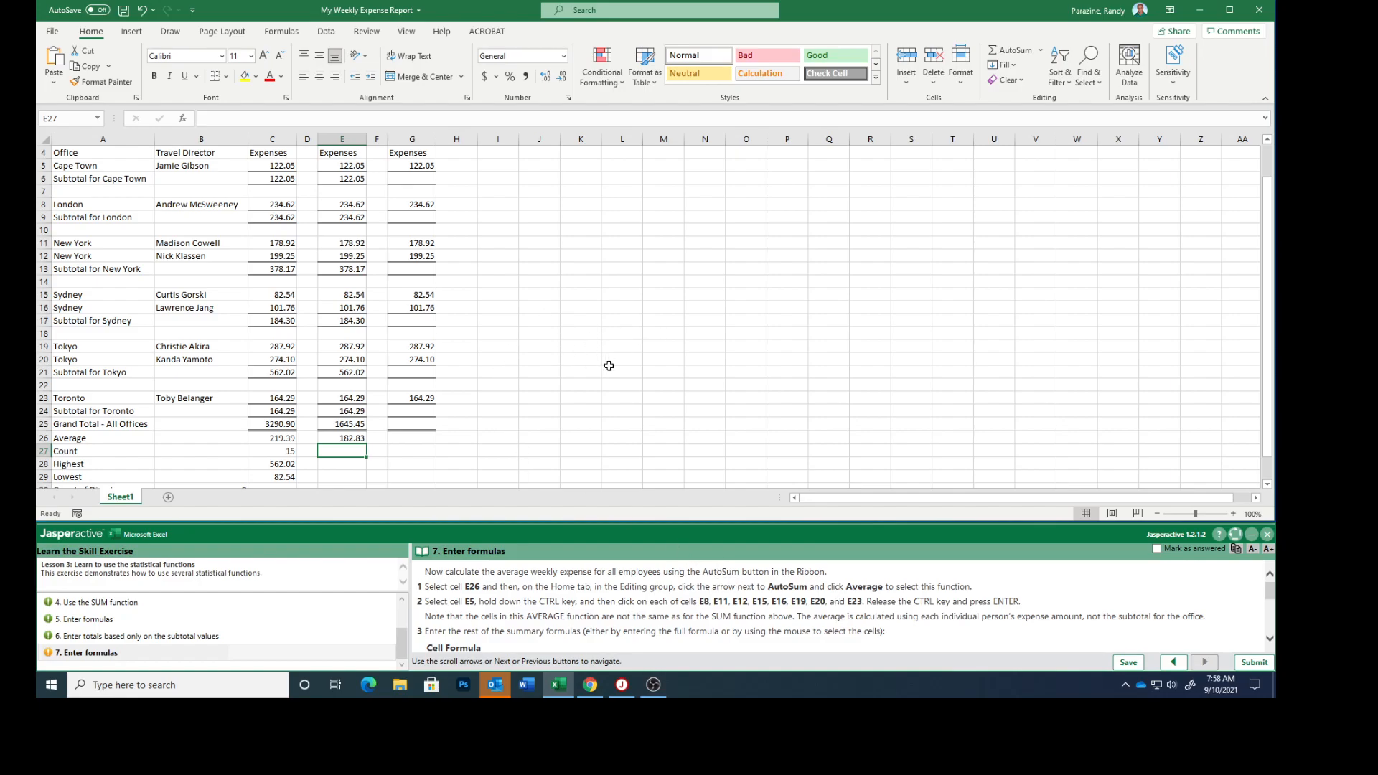
- Following the task 7 instructions, enter =COUNT(E5,E8,E11,E12,E15,E16,E19,E20,E23) in cell E27
scroll(601, 352, down, 1)
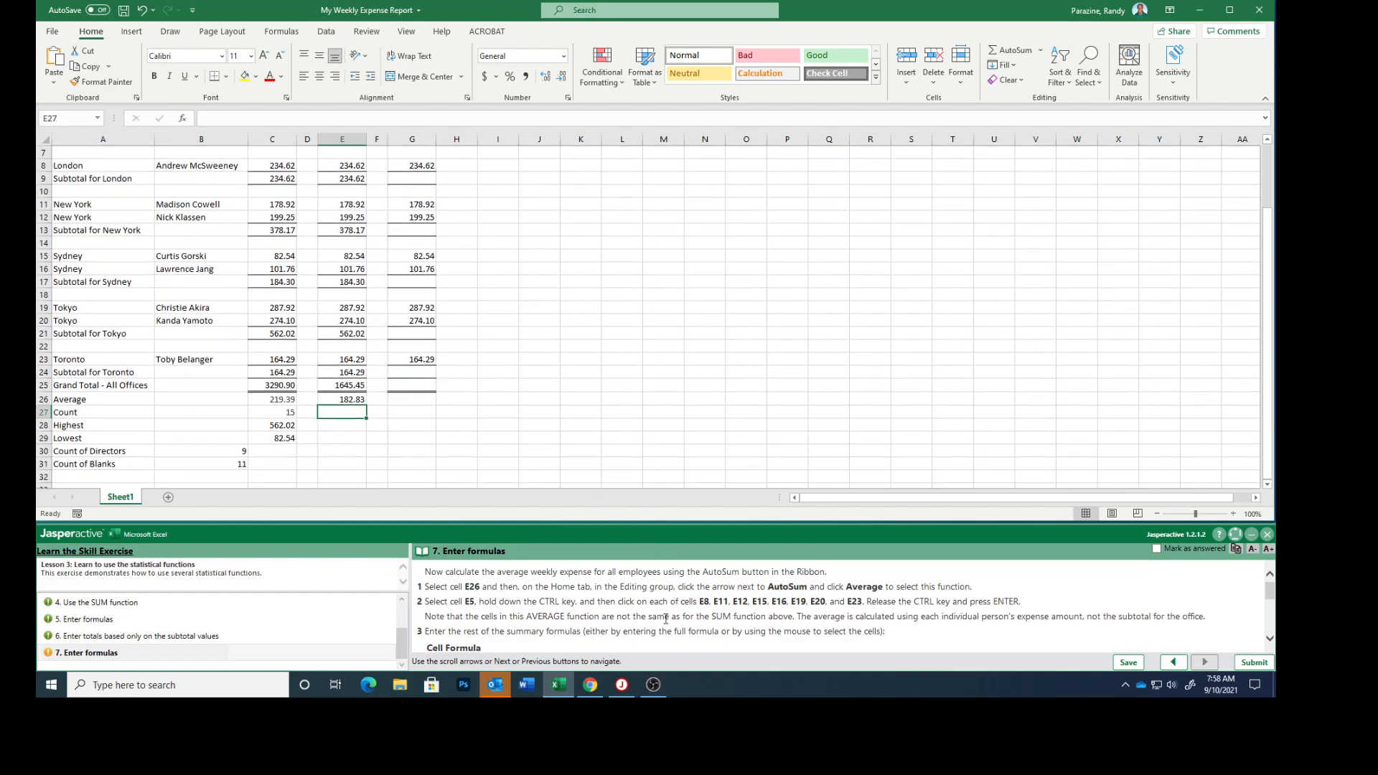
scroll(646, 622, down, 1)
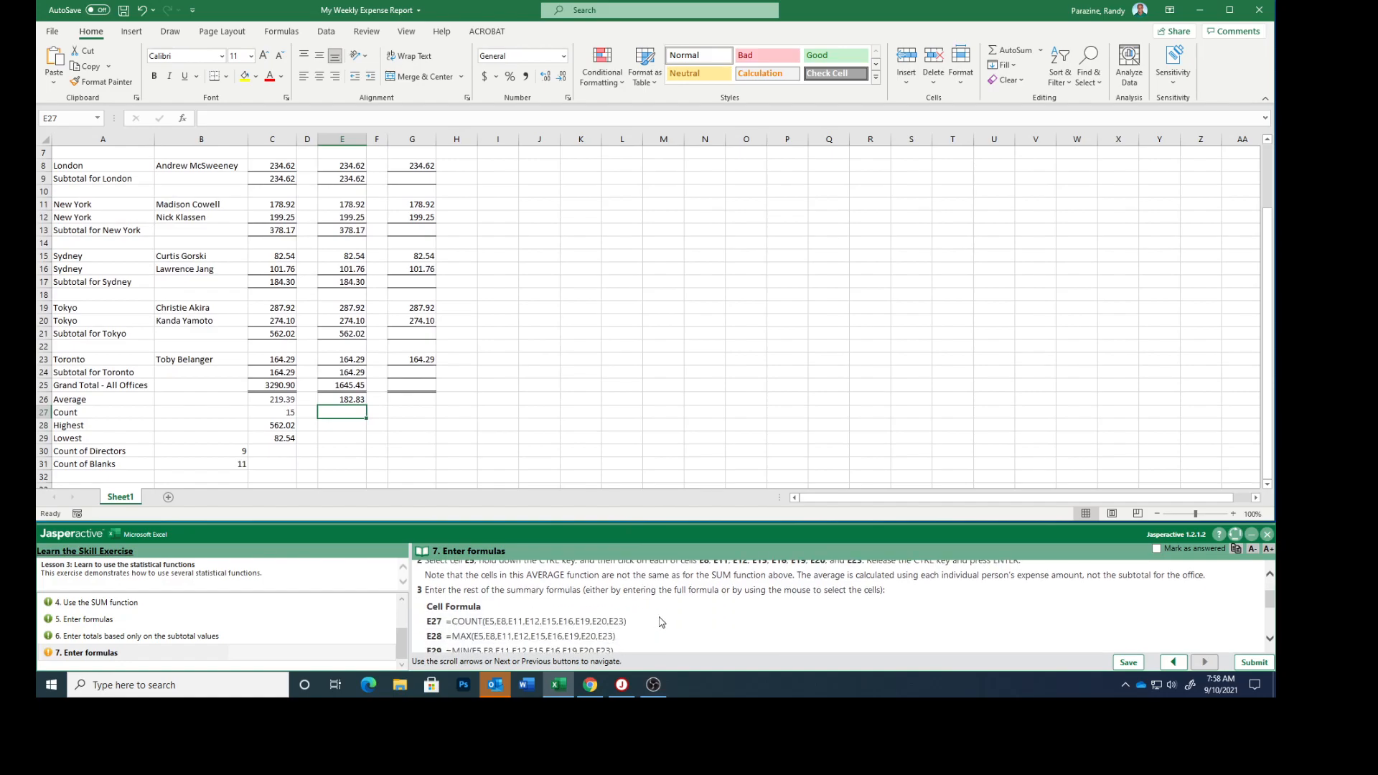
scroll(666, 621, down, 1)
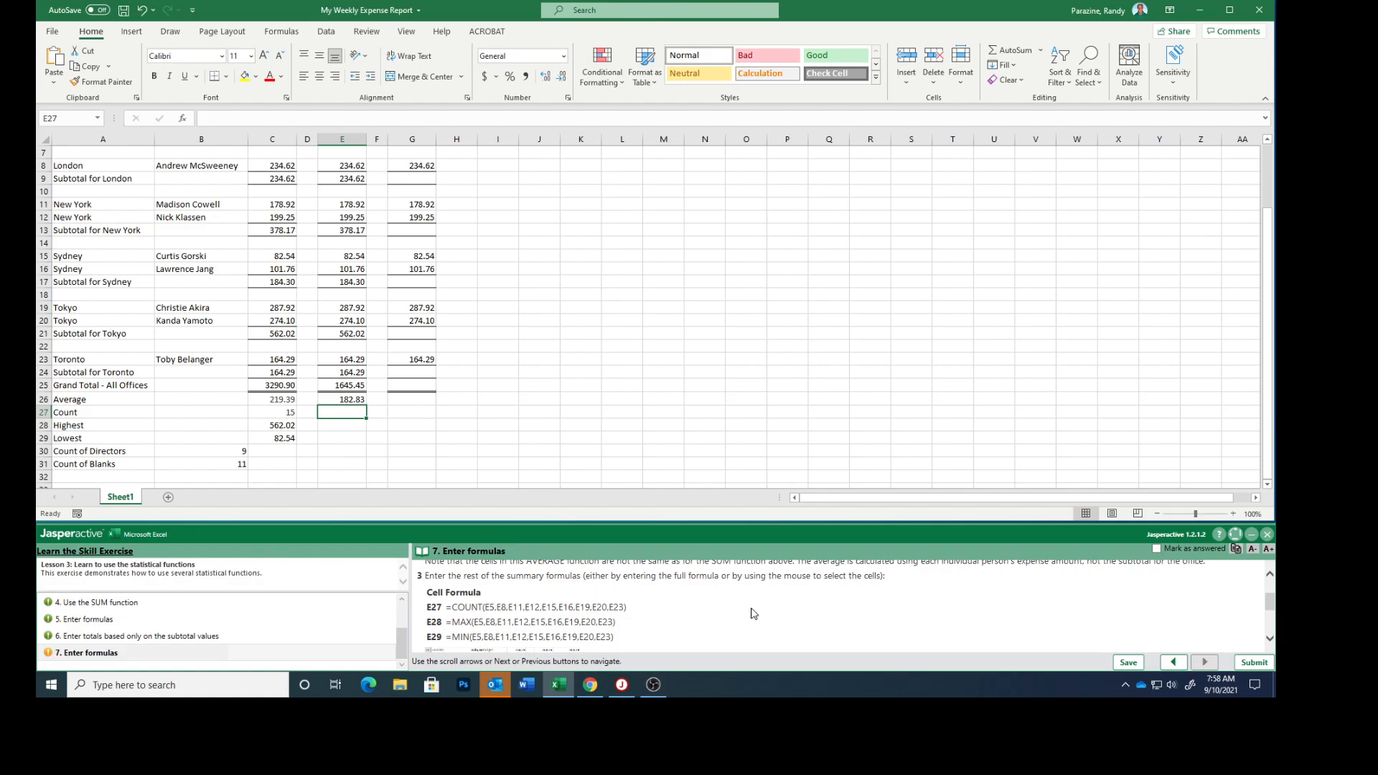
scroll(754, 614, down, 1)
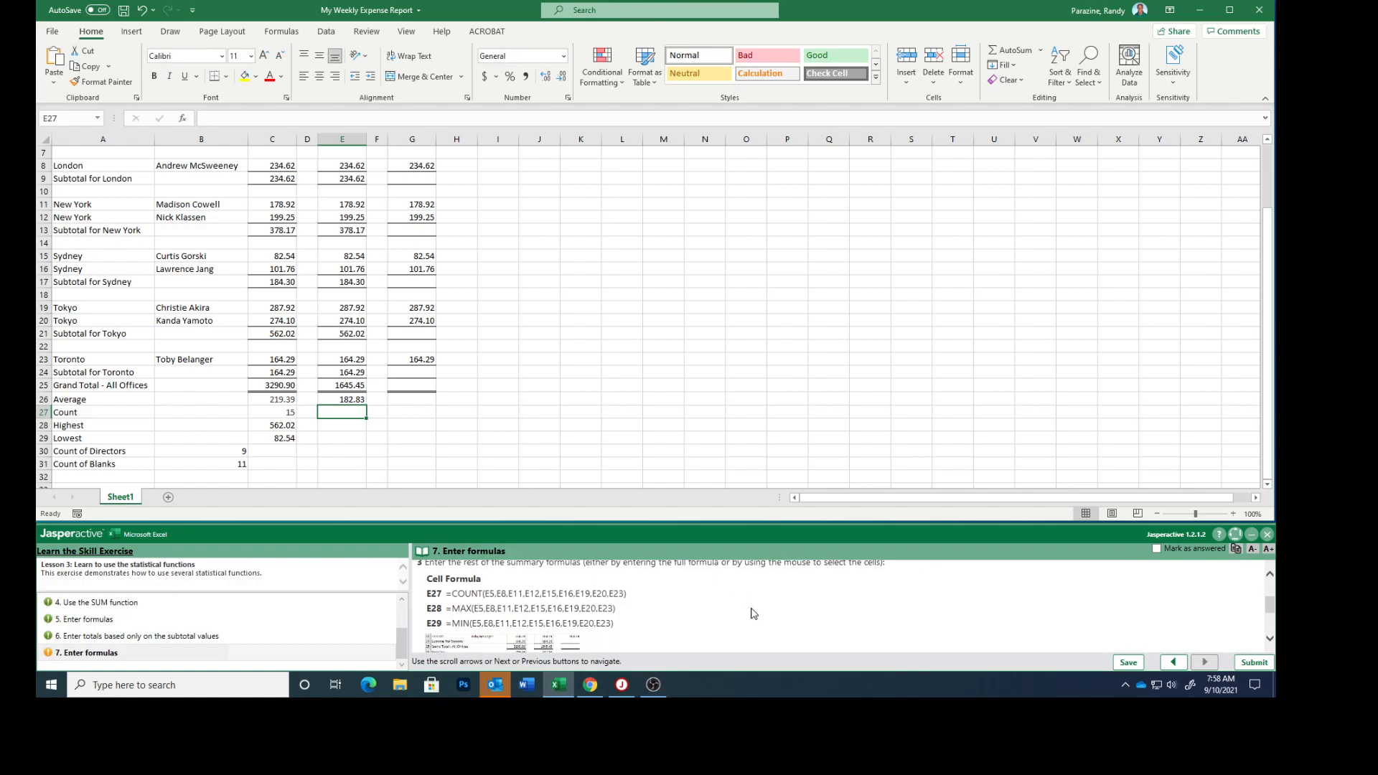
scroll(754, 614, down, 1)
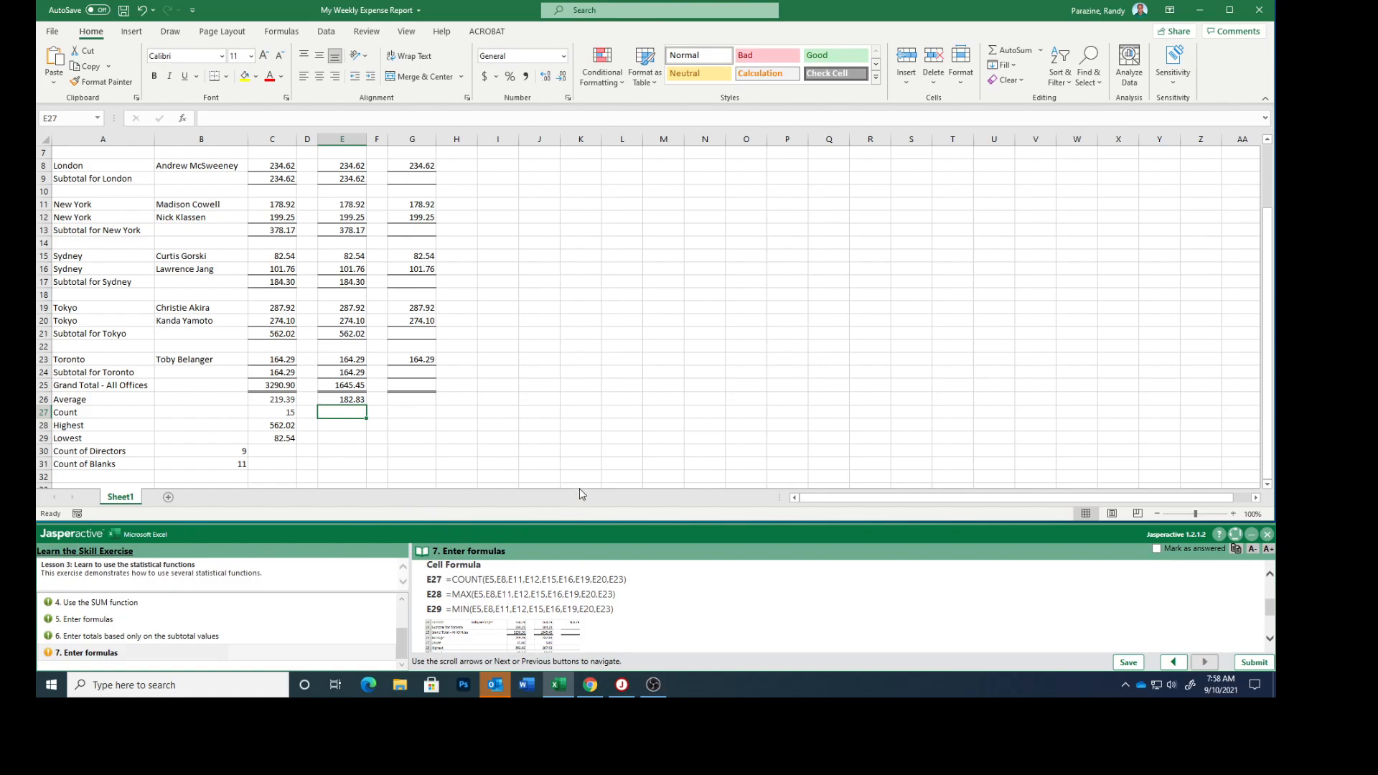
text(=)
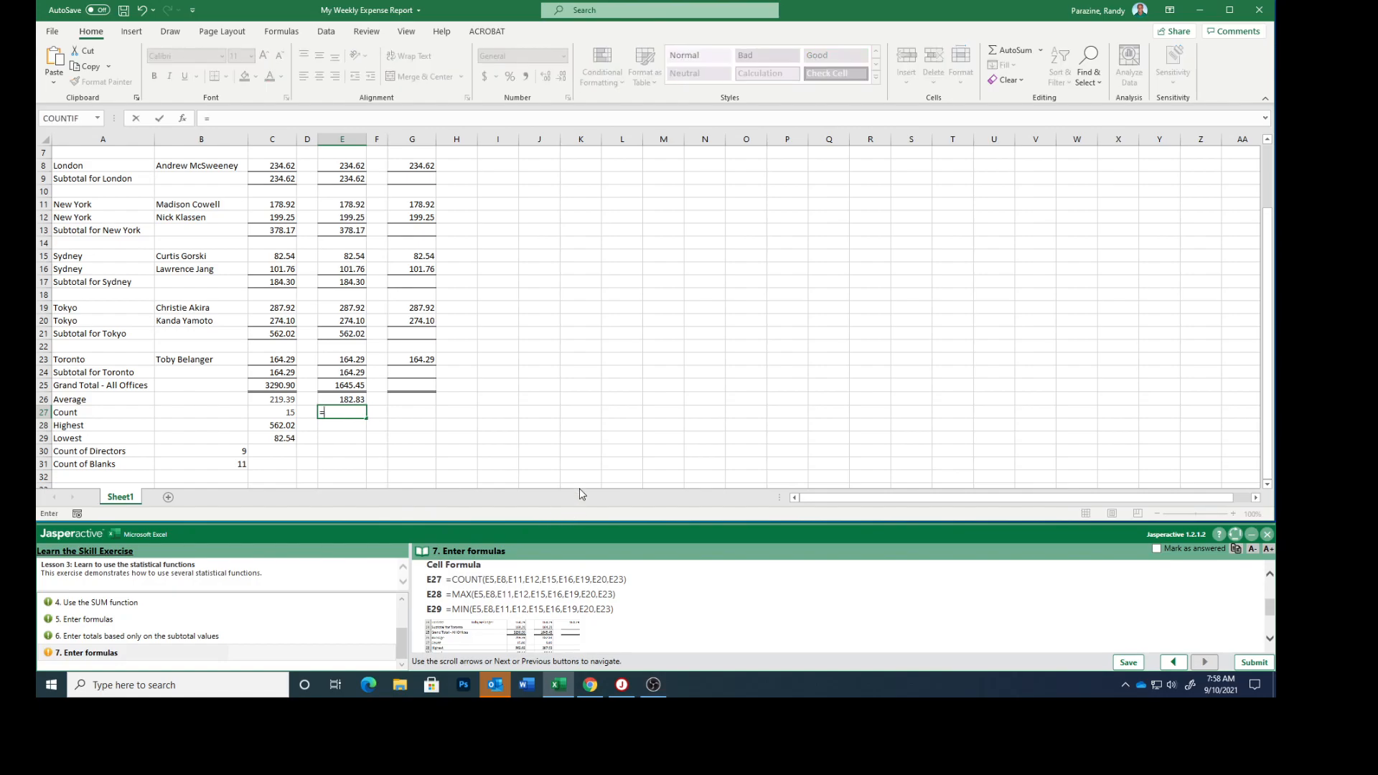
text(COUN)
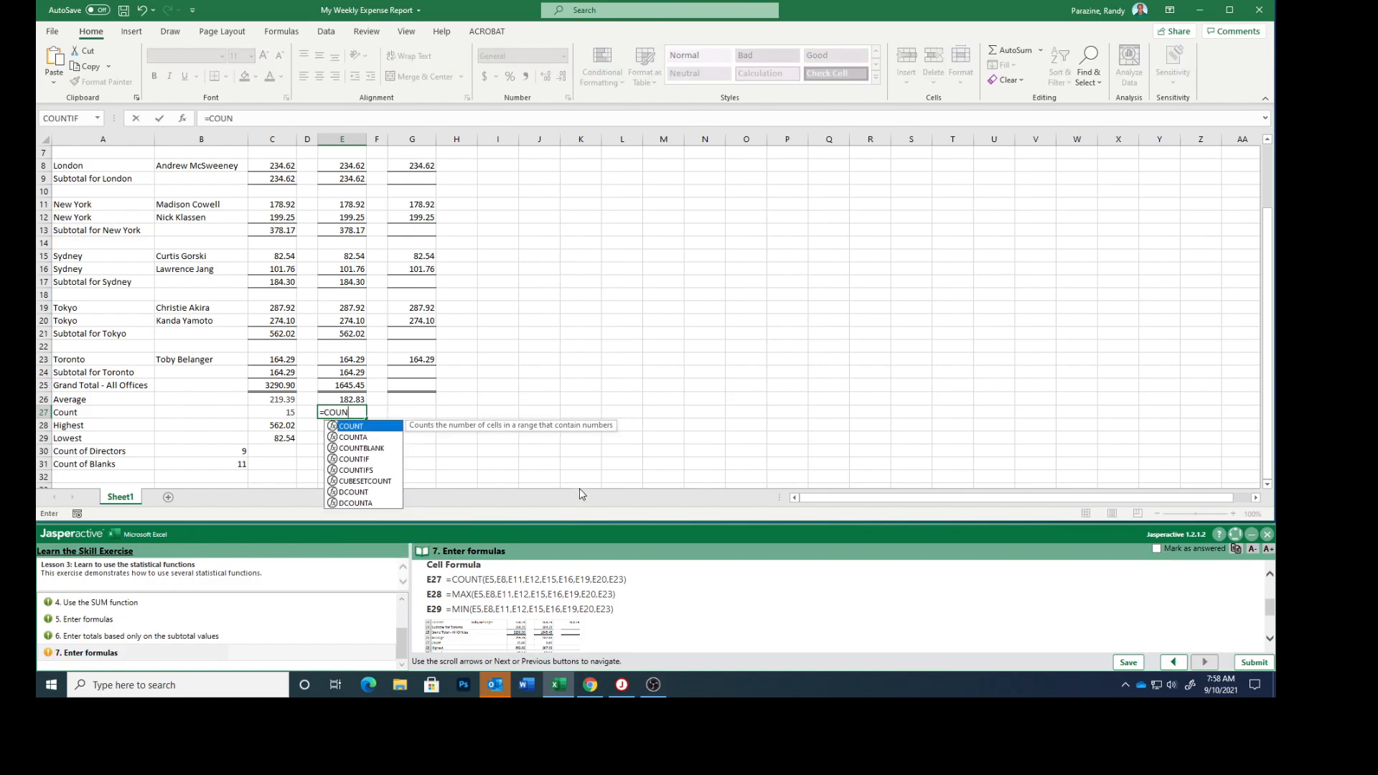
text(T()
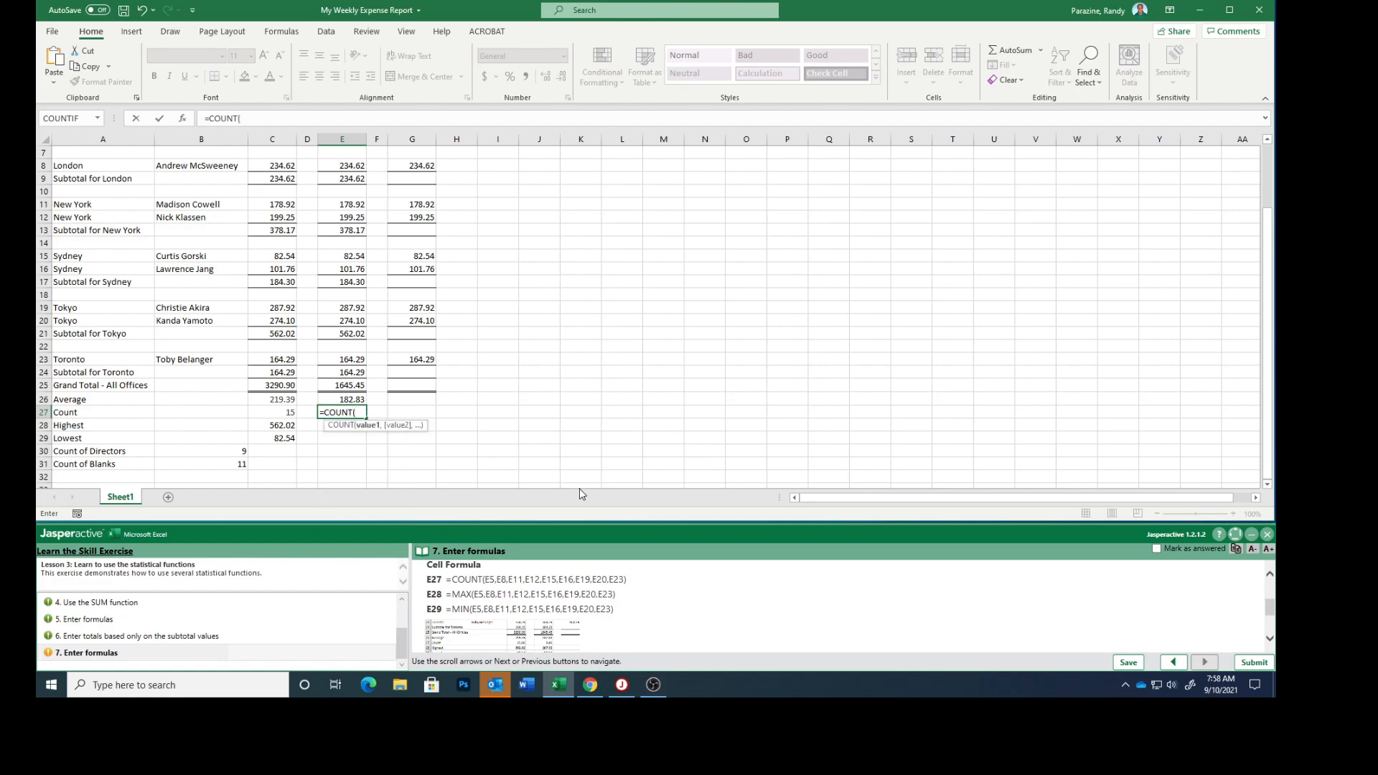
scroll(558, 379, up, 1)
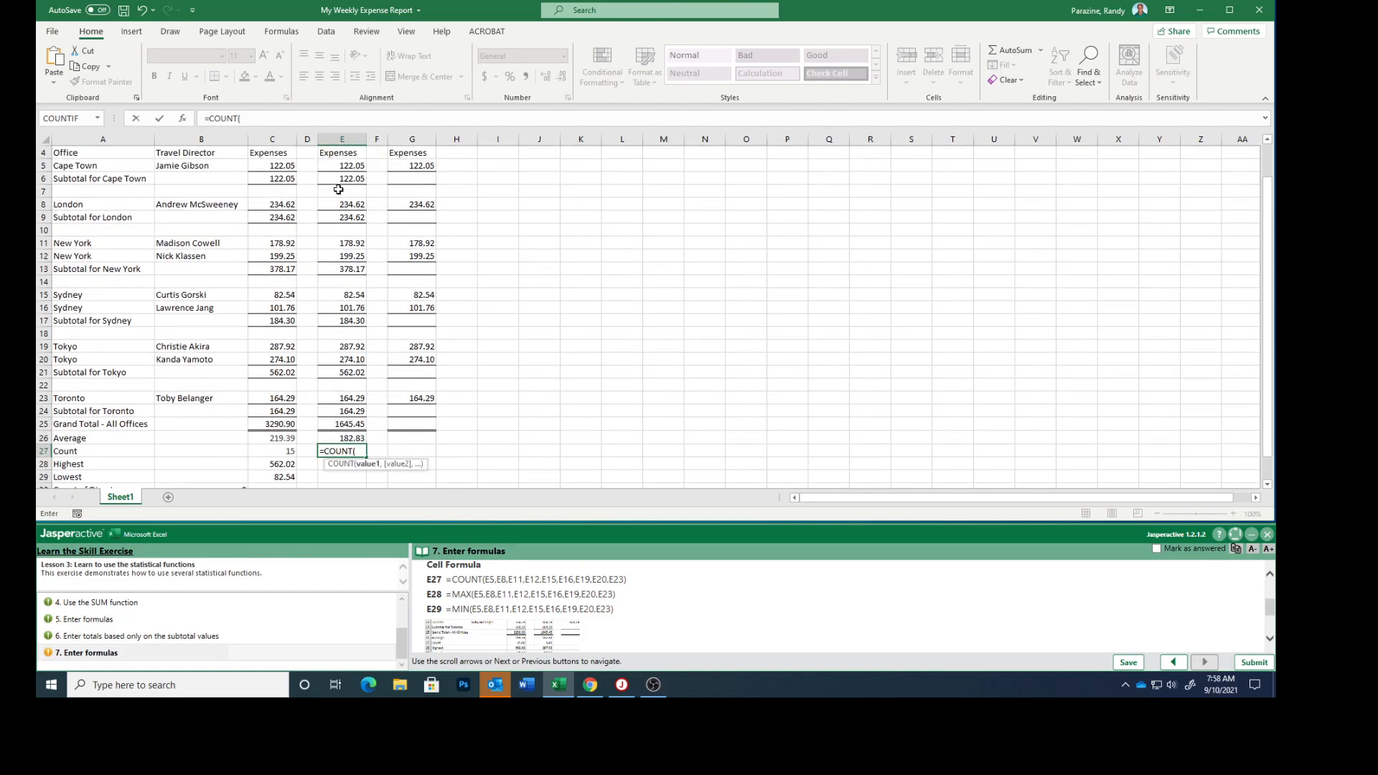
click(339, 167)
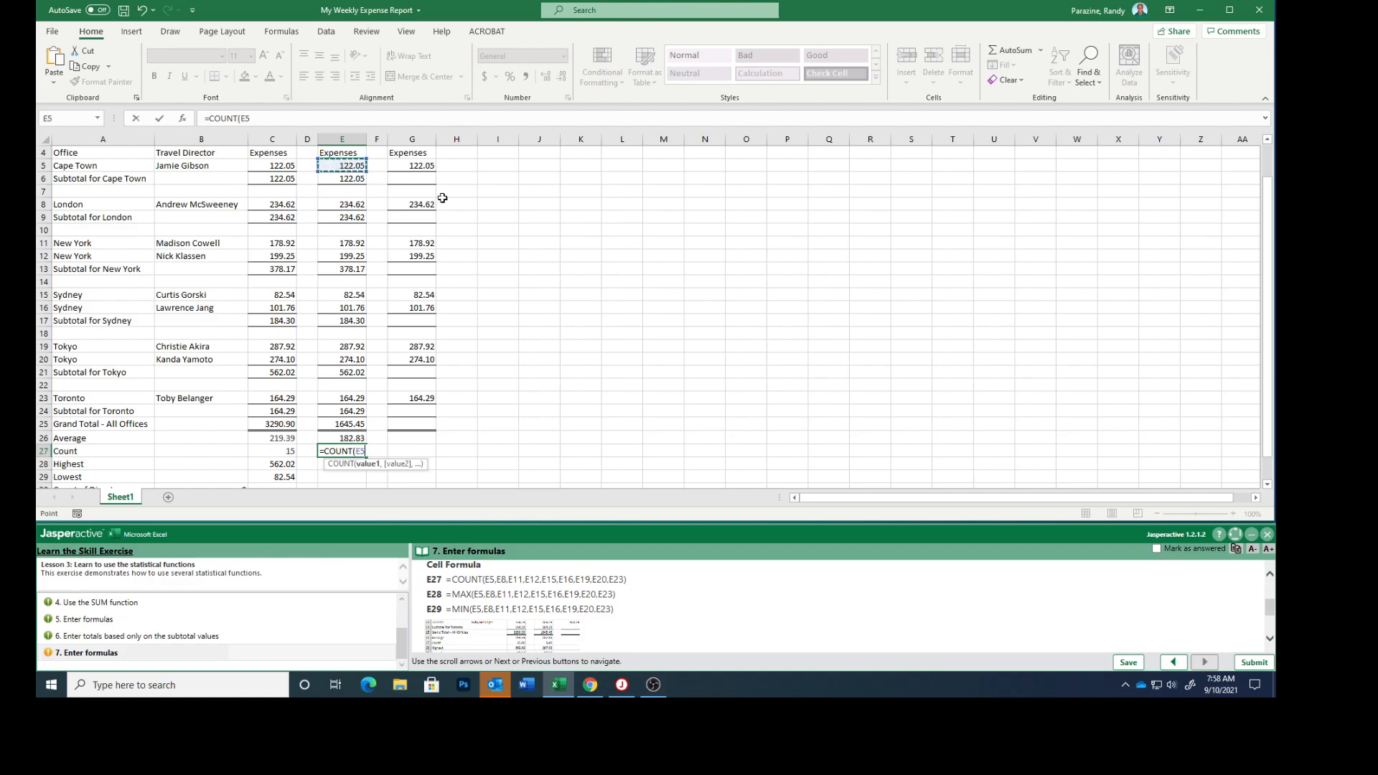
ctrl+click(337, 205)
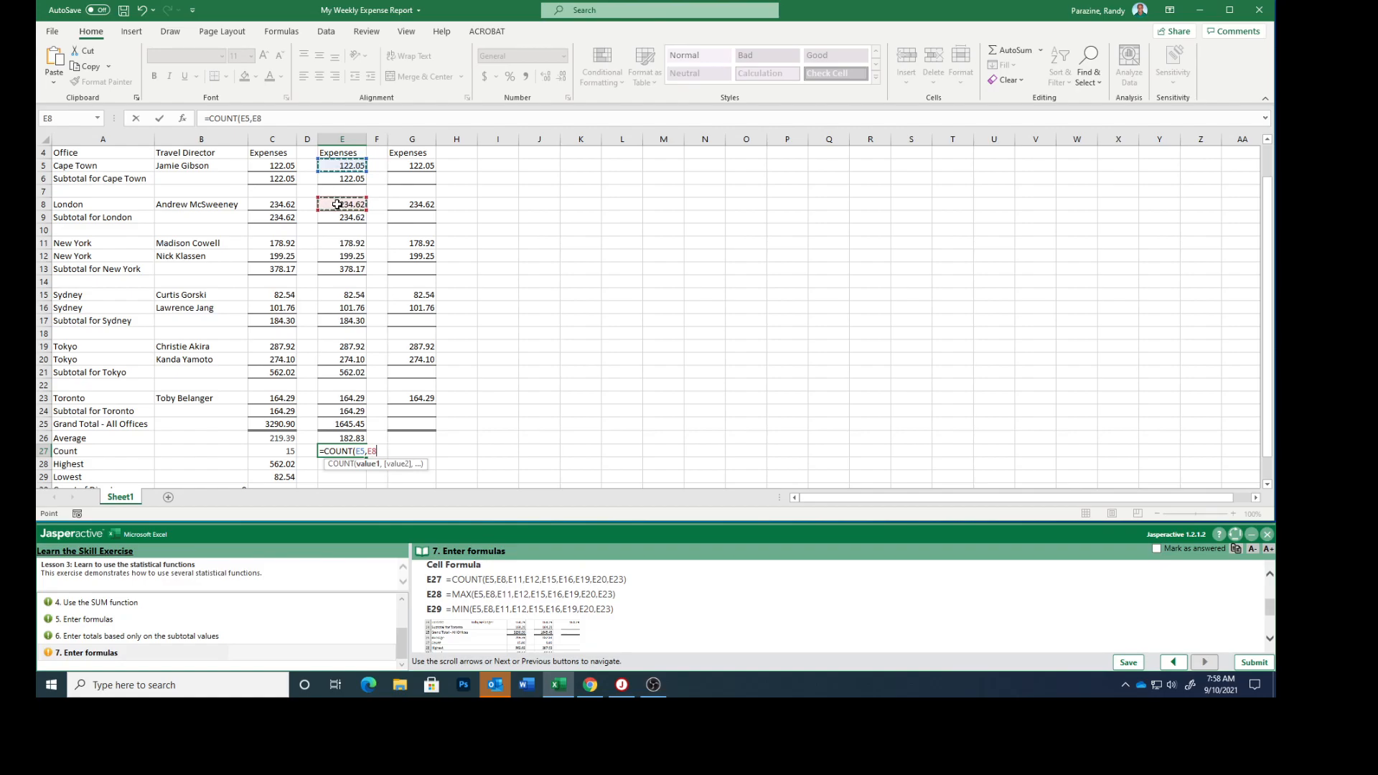
ctrl+click(336, 242)
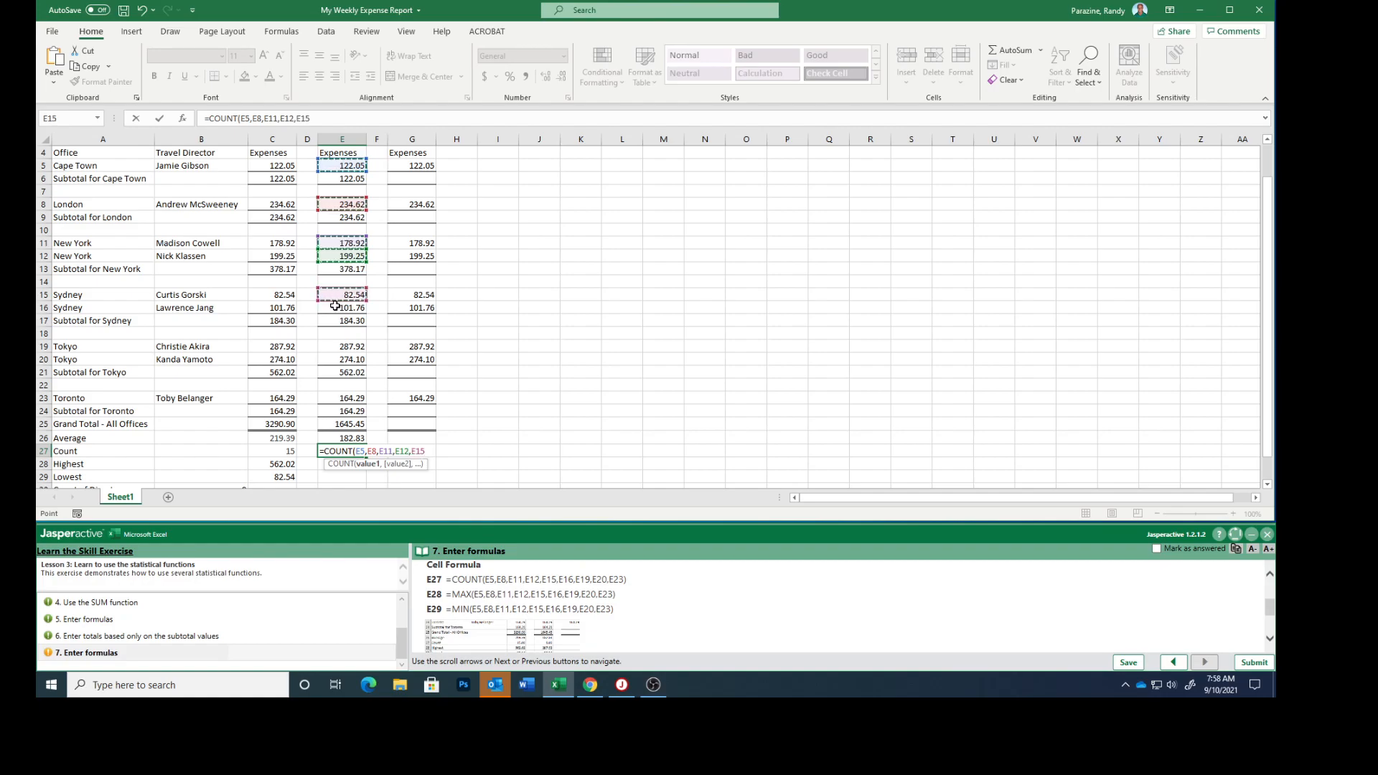
ctrl+click(335, 309)
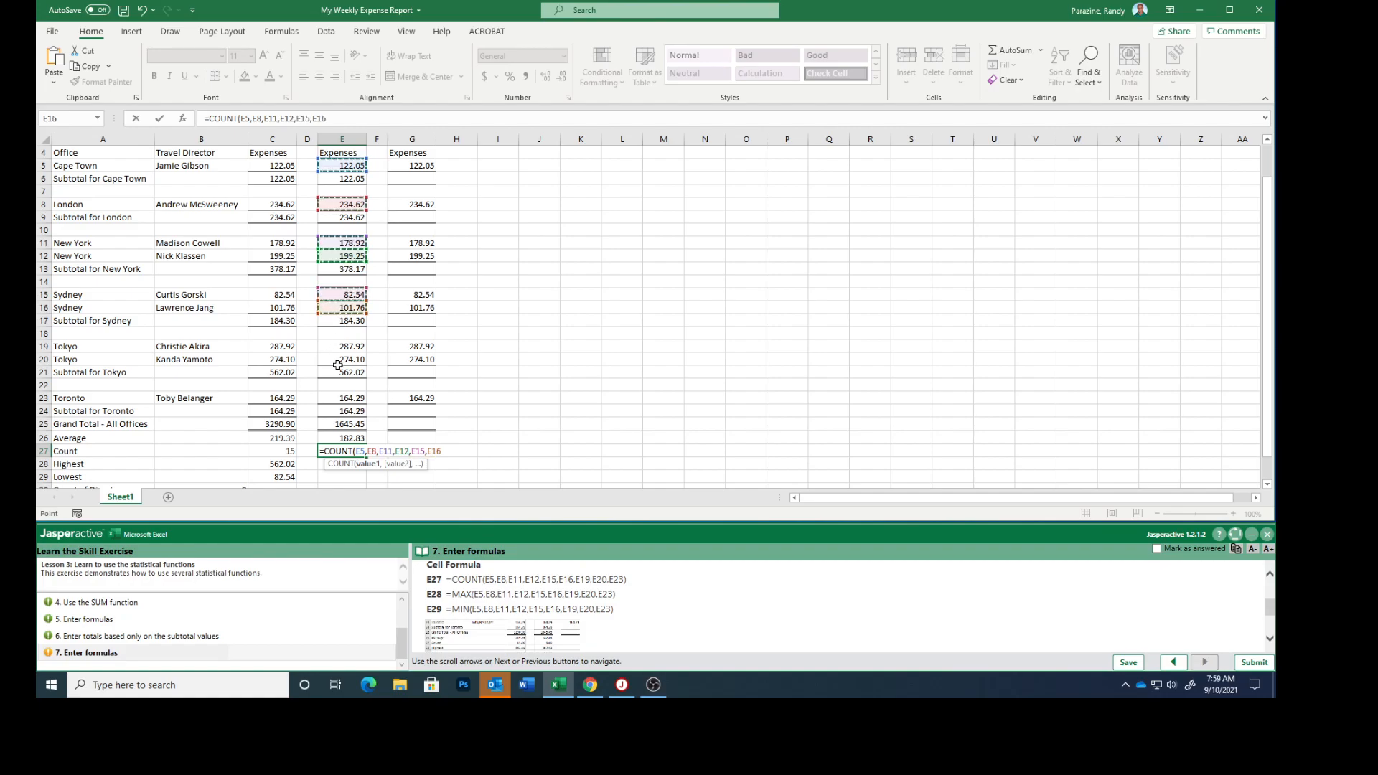
ctrl+click(336, 346)
ctrl+click(331, 359)
ctrl+click(331, 400)
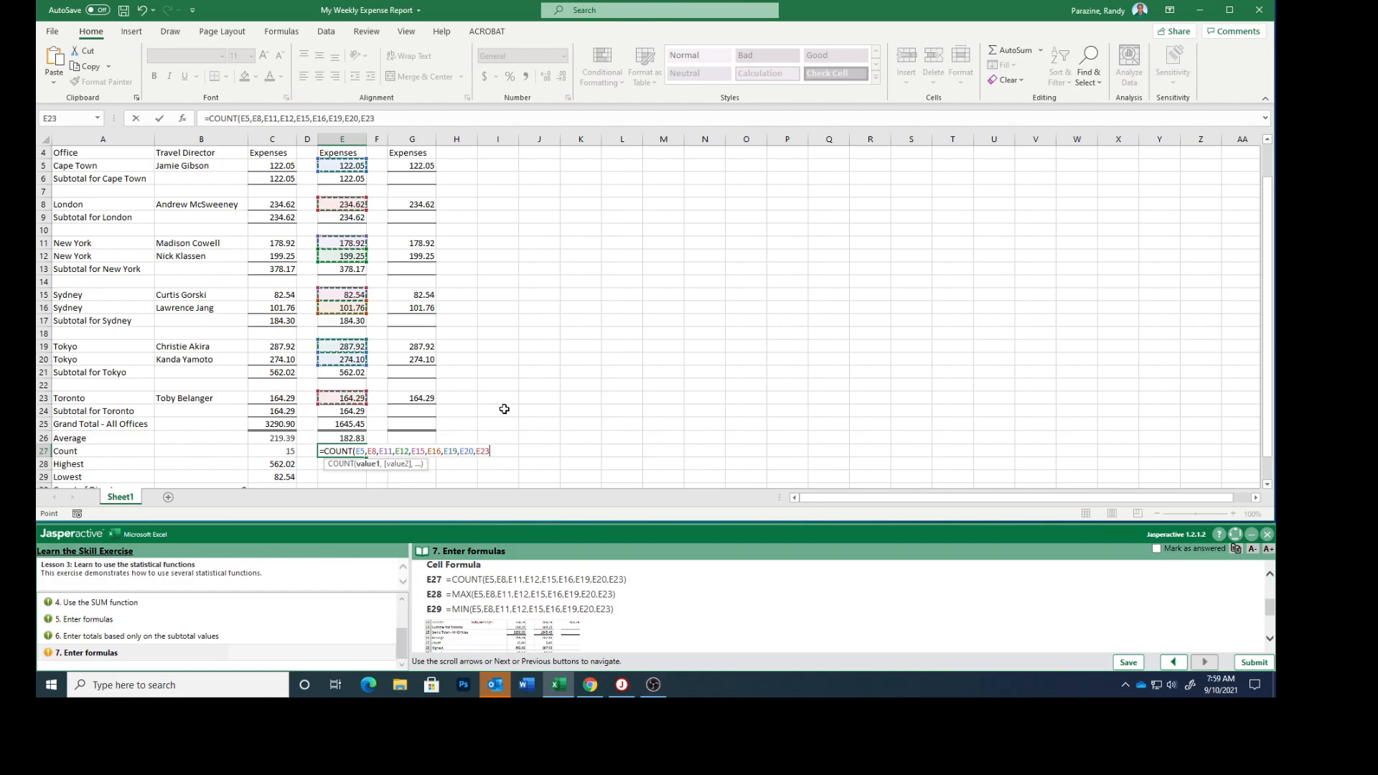
key(Return)
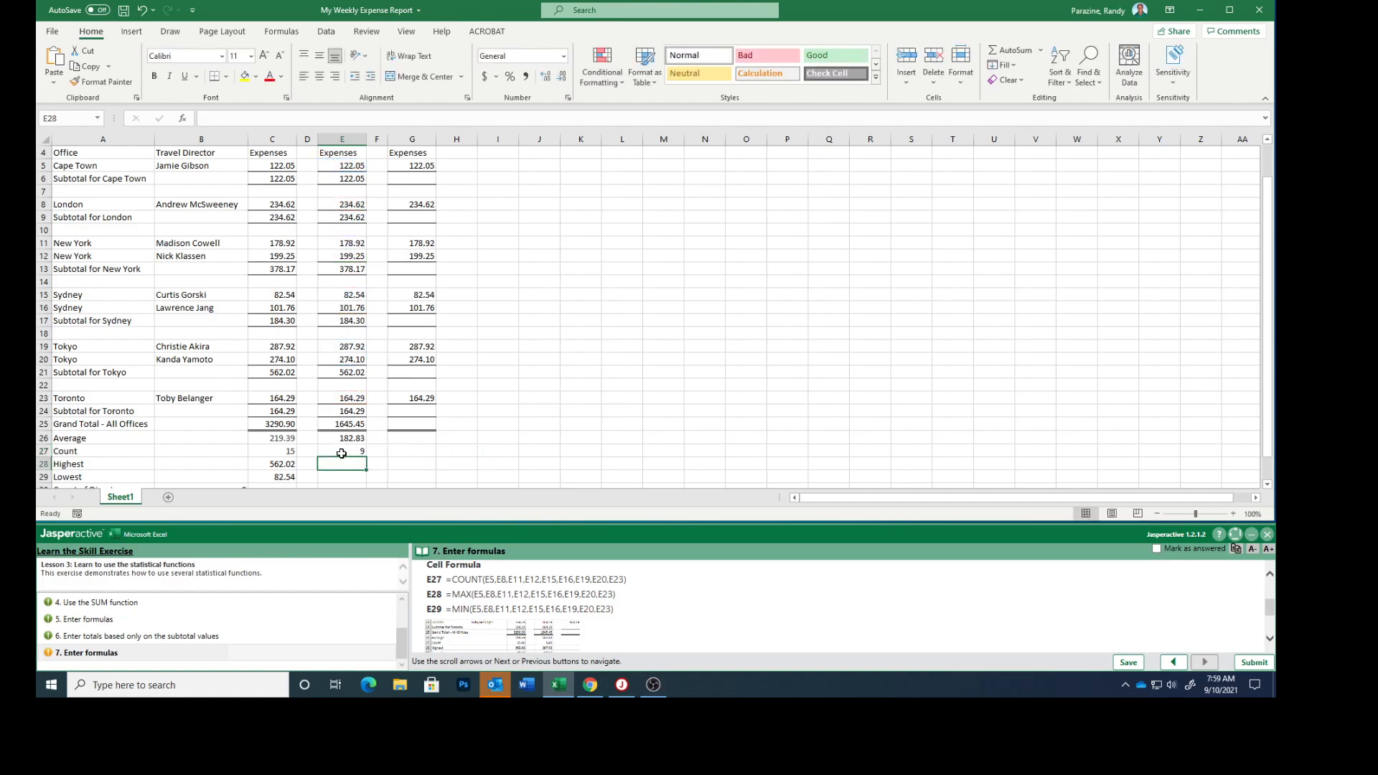
click(342, 454)
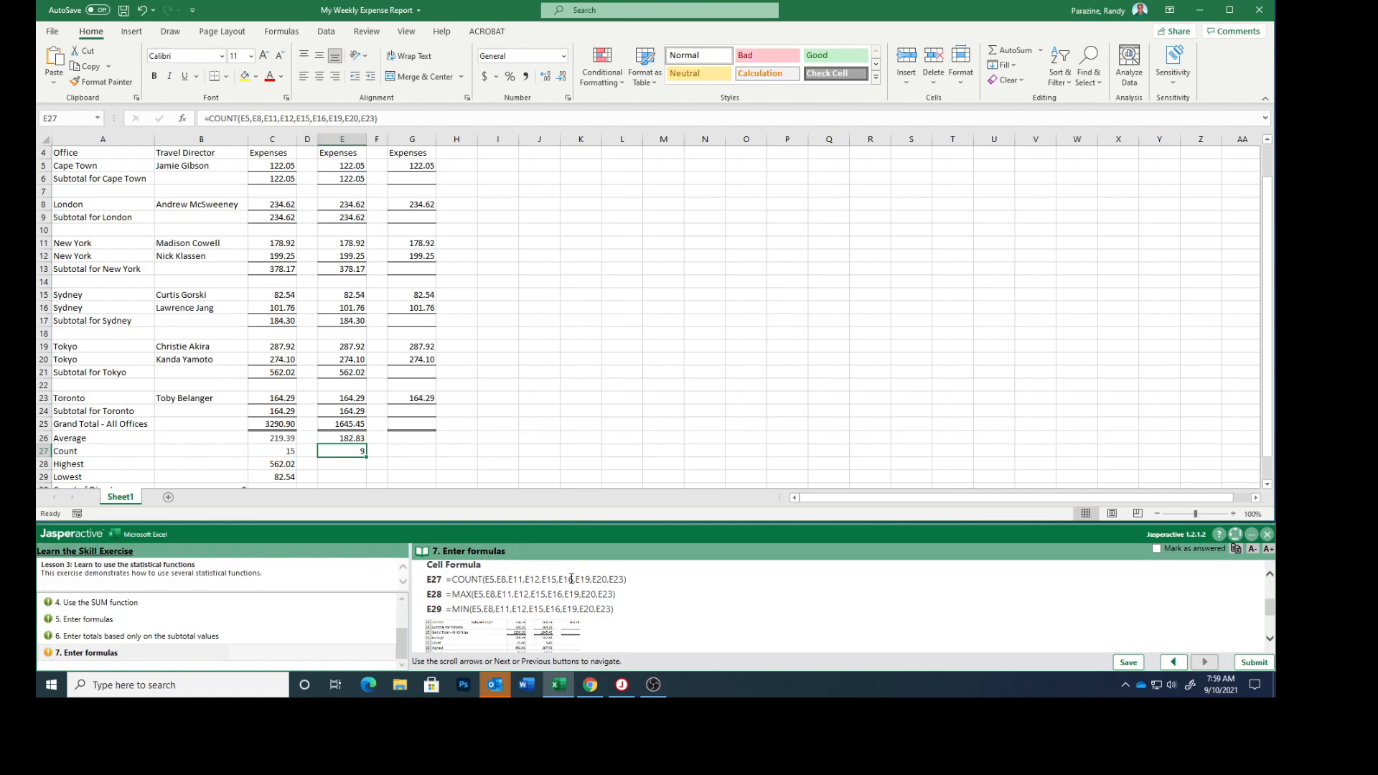
- Enter =MAX(E5,E8,E11,E12,E15,E16,E19,E20,E23) in cell E28 for the highest individual expense
click(349, 465)
text(=)
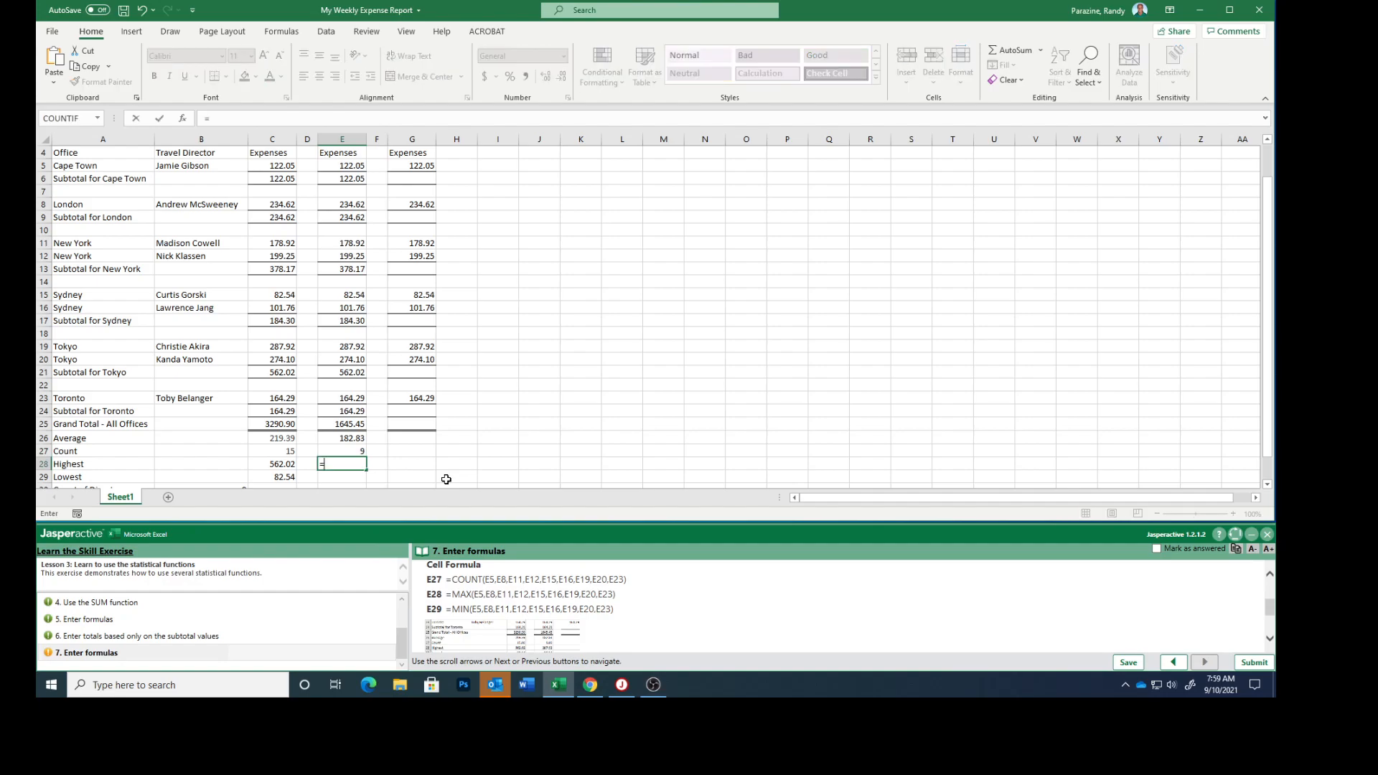
text(MAX()
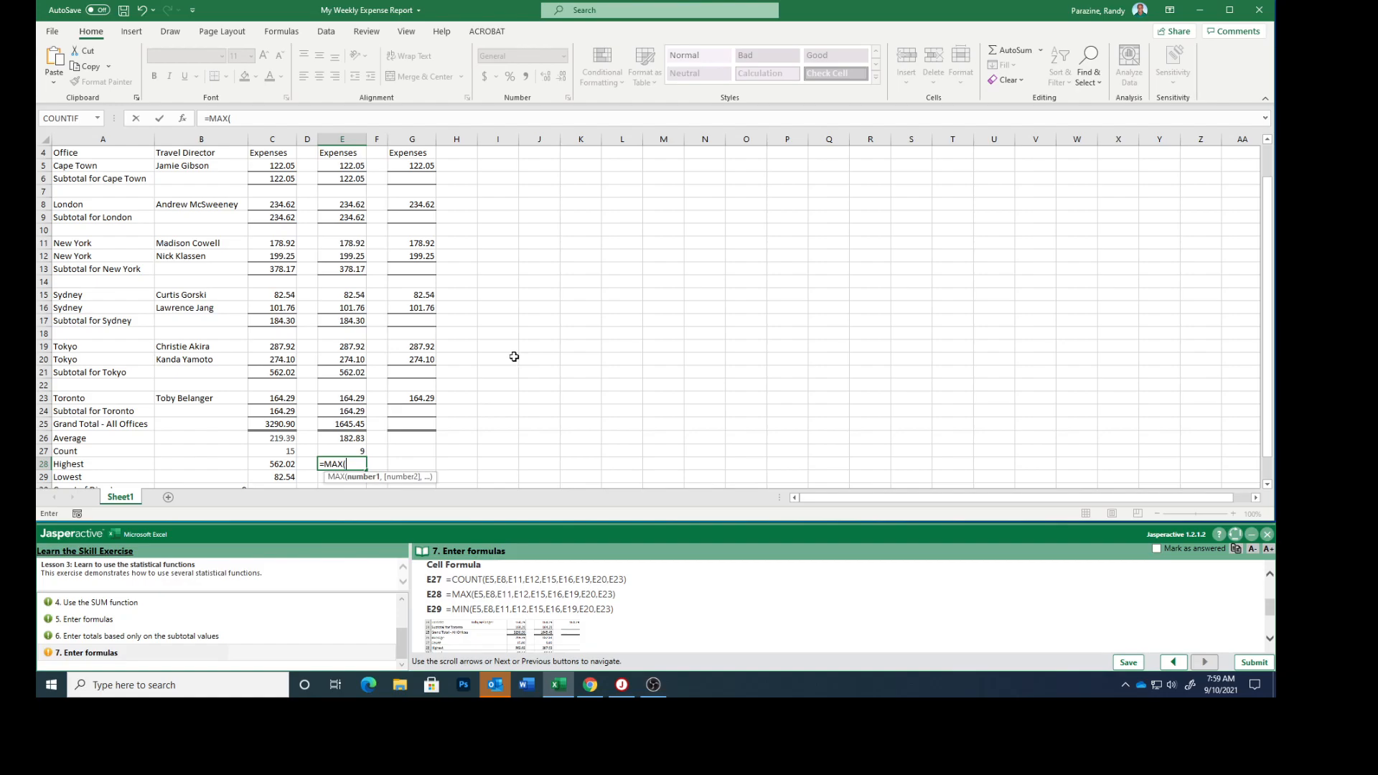
scroll(556, 338, up, 2)
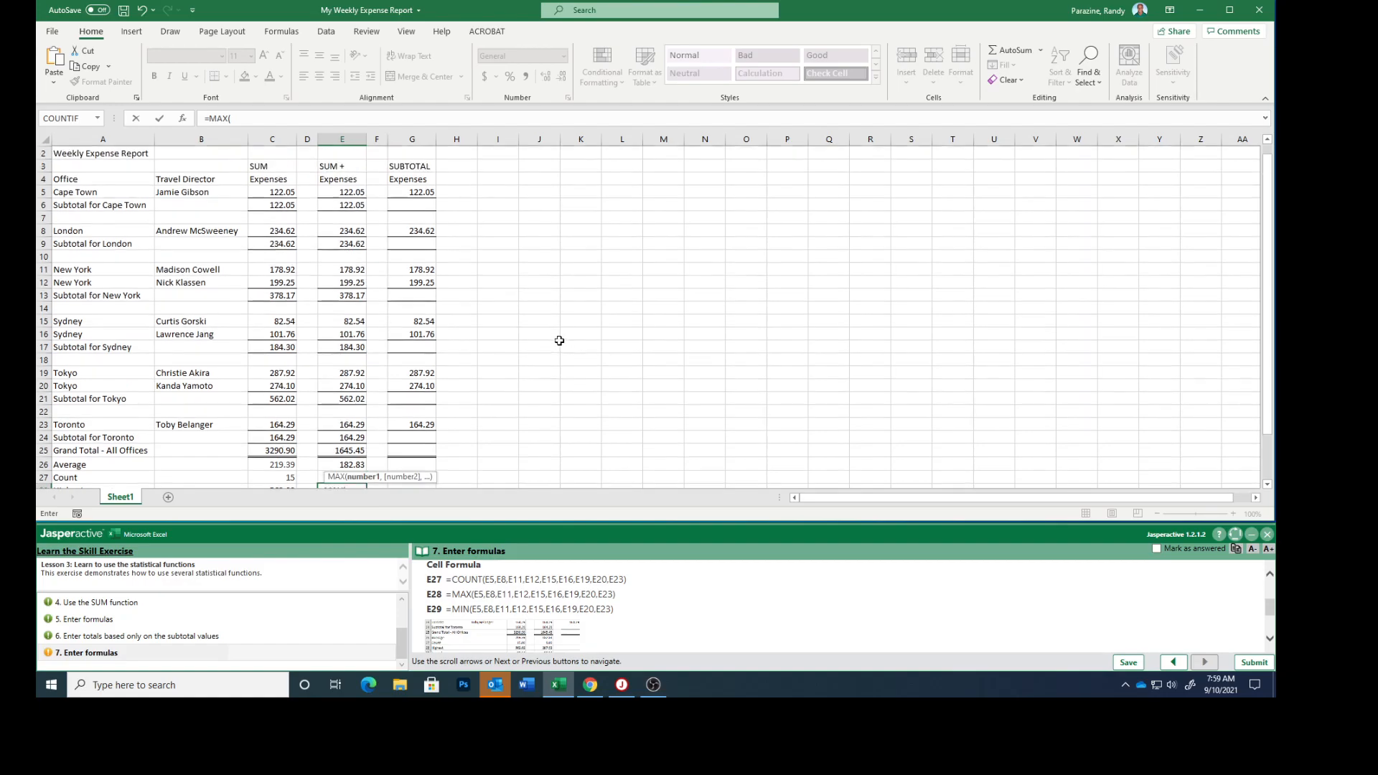
scroll(467, 271, down, 1)
scroll(467, 271, down, 1)
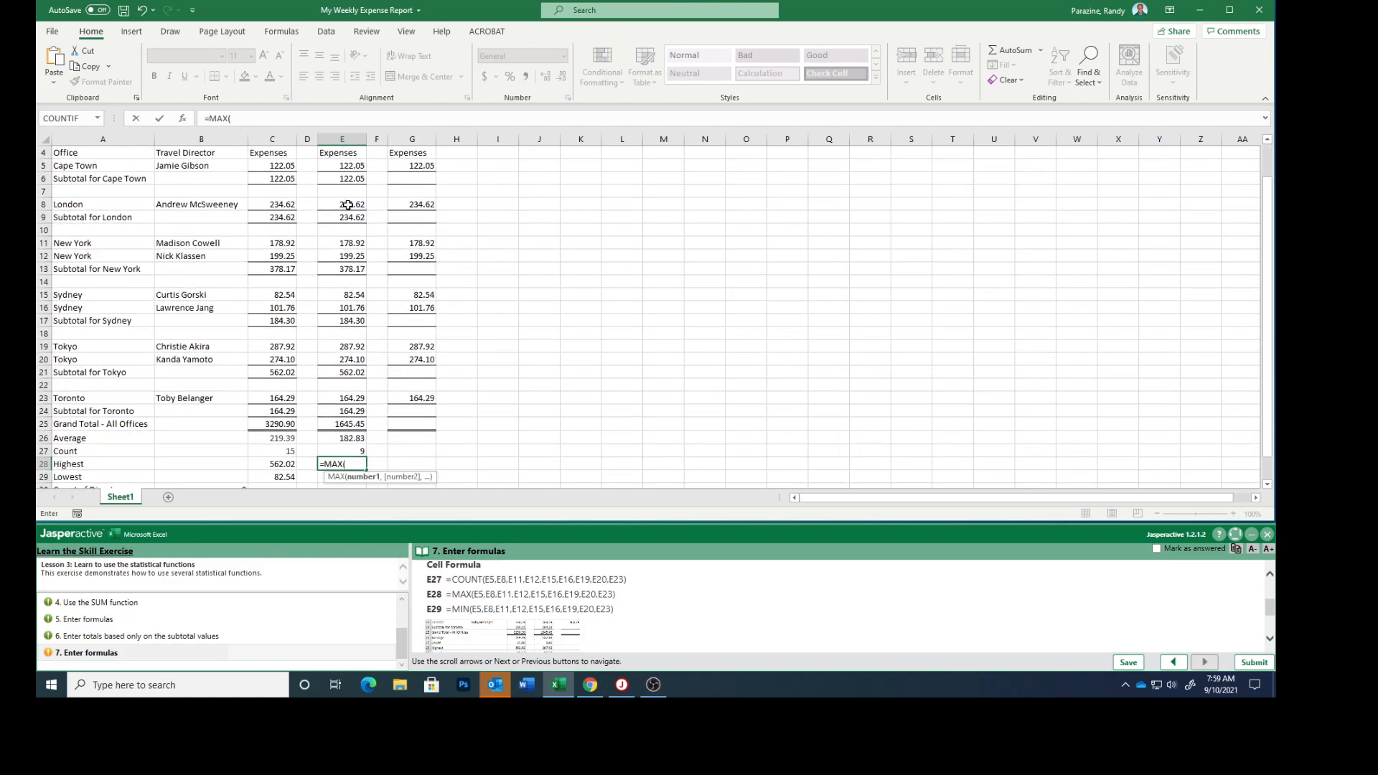
click(341, 165)
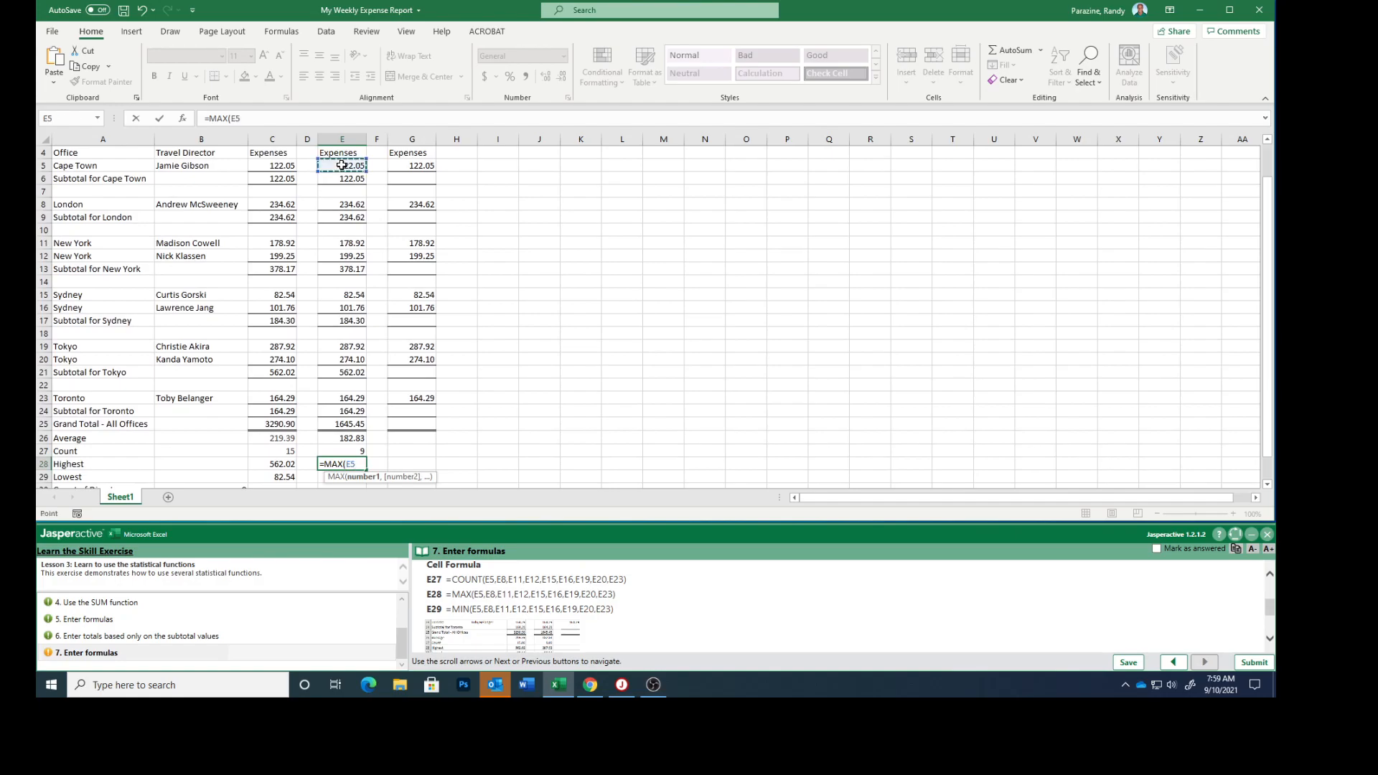
ctrl+click(345, 206)
ctrl+click(341, 243)
ctrl+click(338, 257)
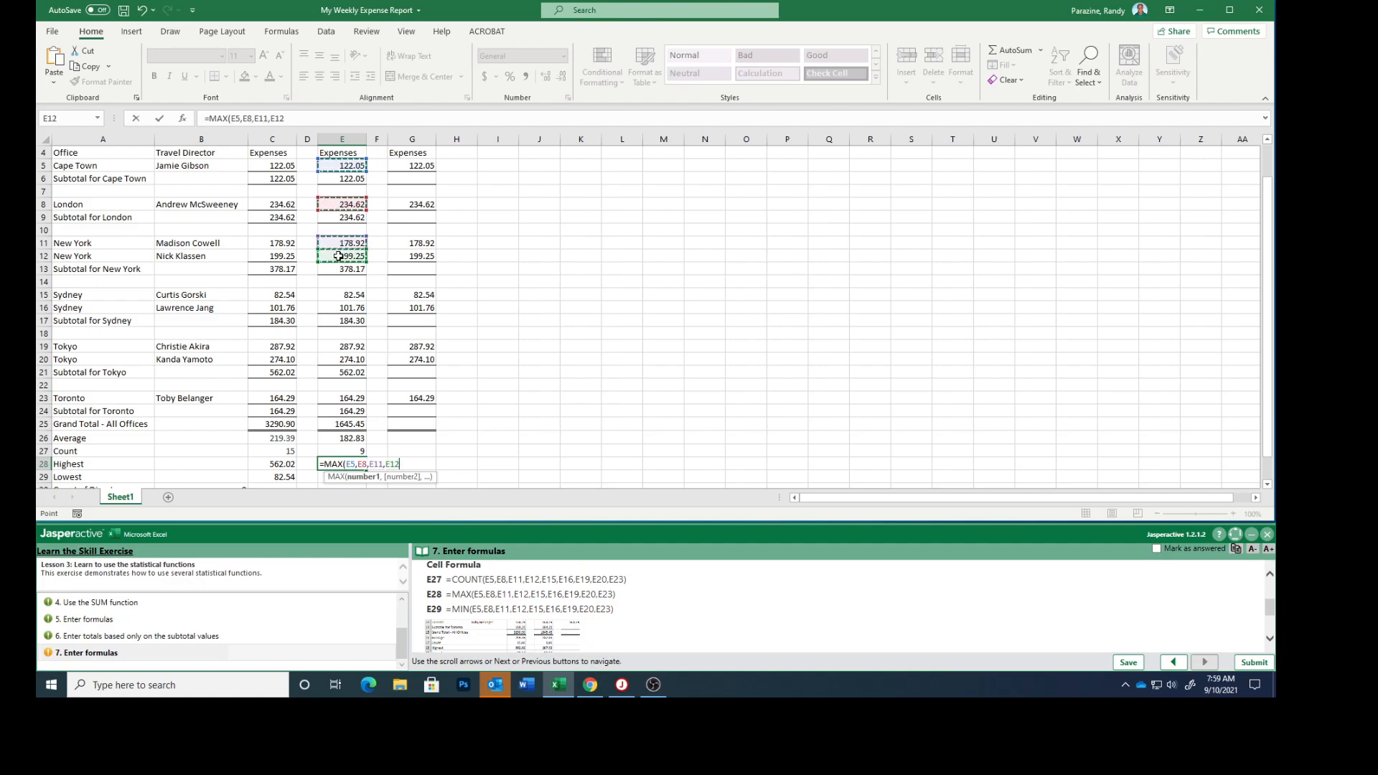
ctrl+click(335, 296)
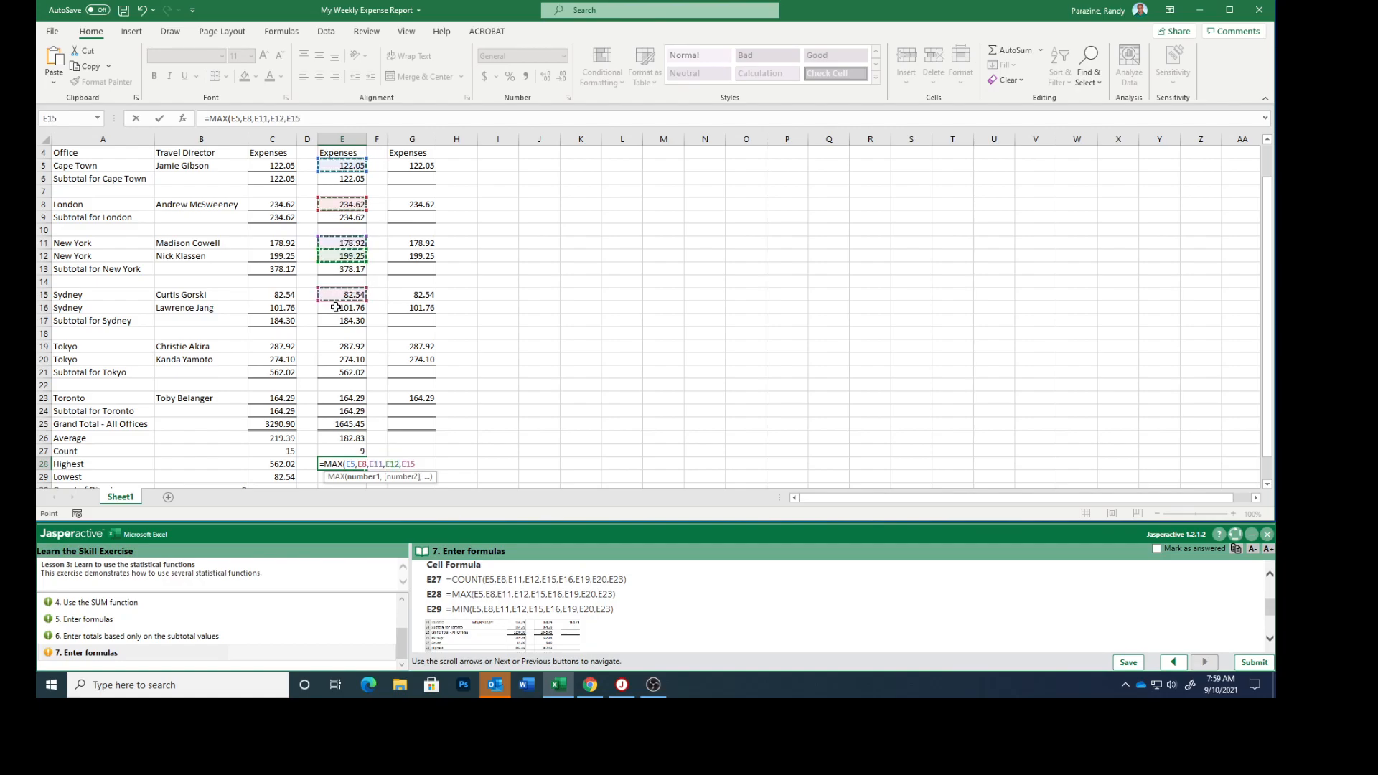
ctrl+click(335, 307)
ctrl+click(336, 347)
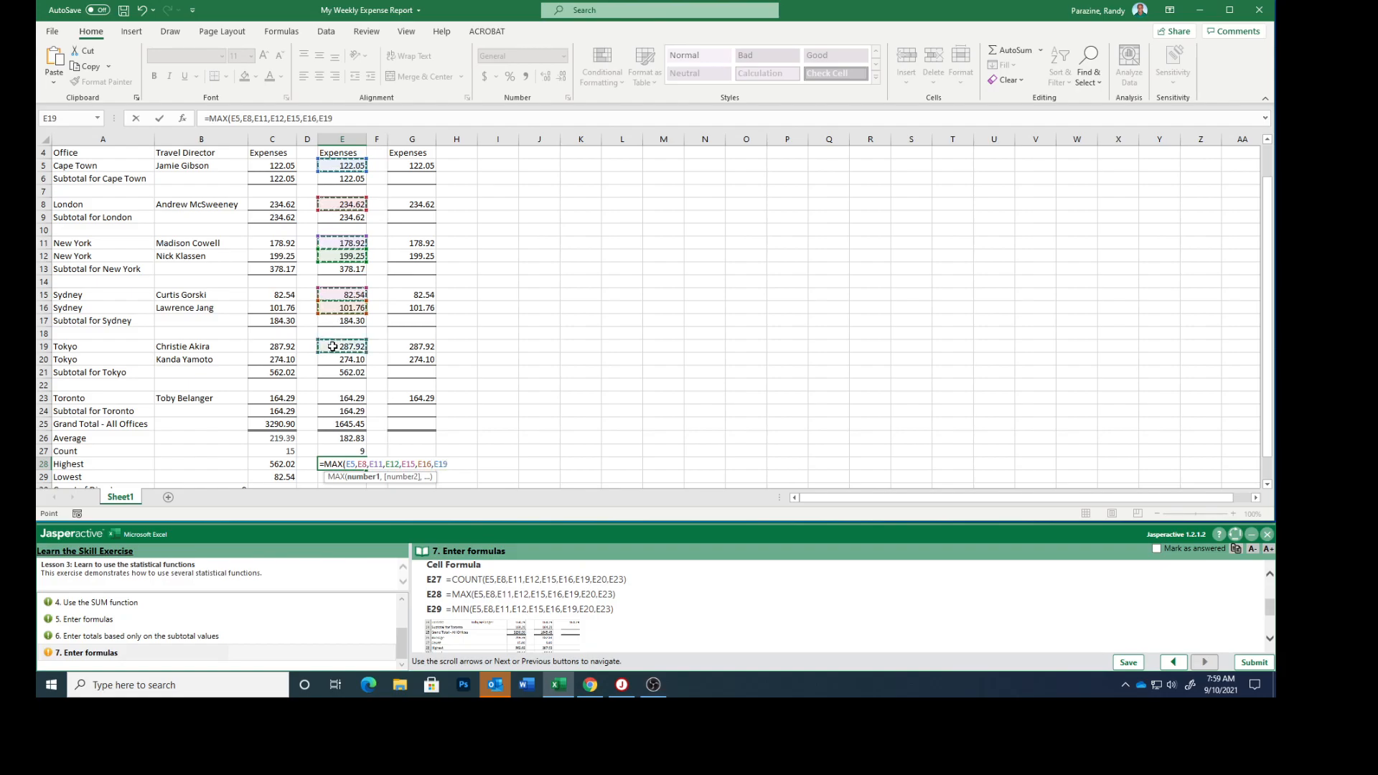
ctrl+click(331, 358)
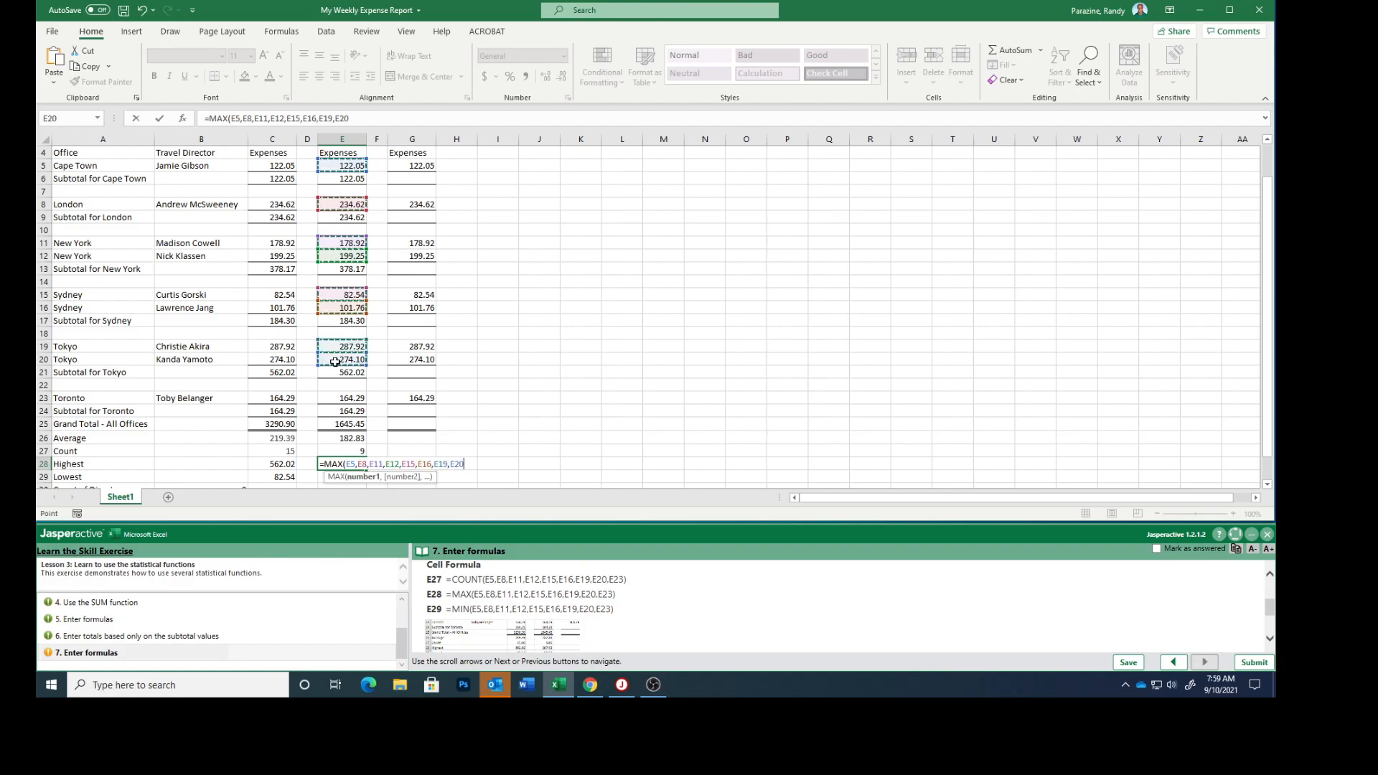
ctrl+click(329, 398)
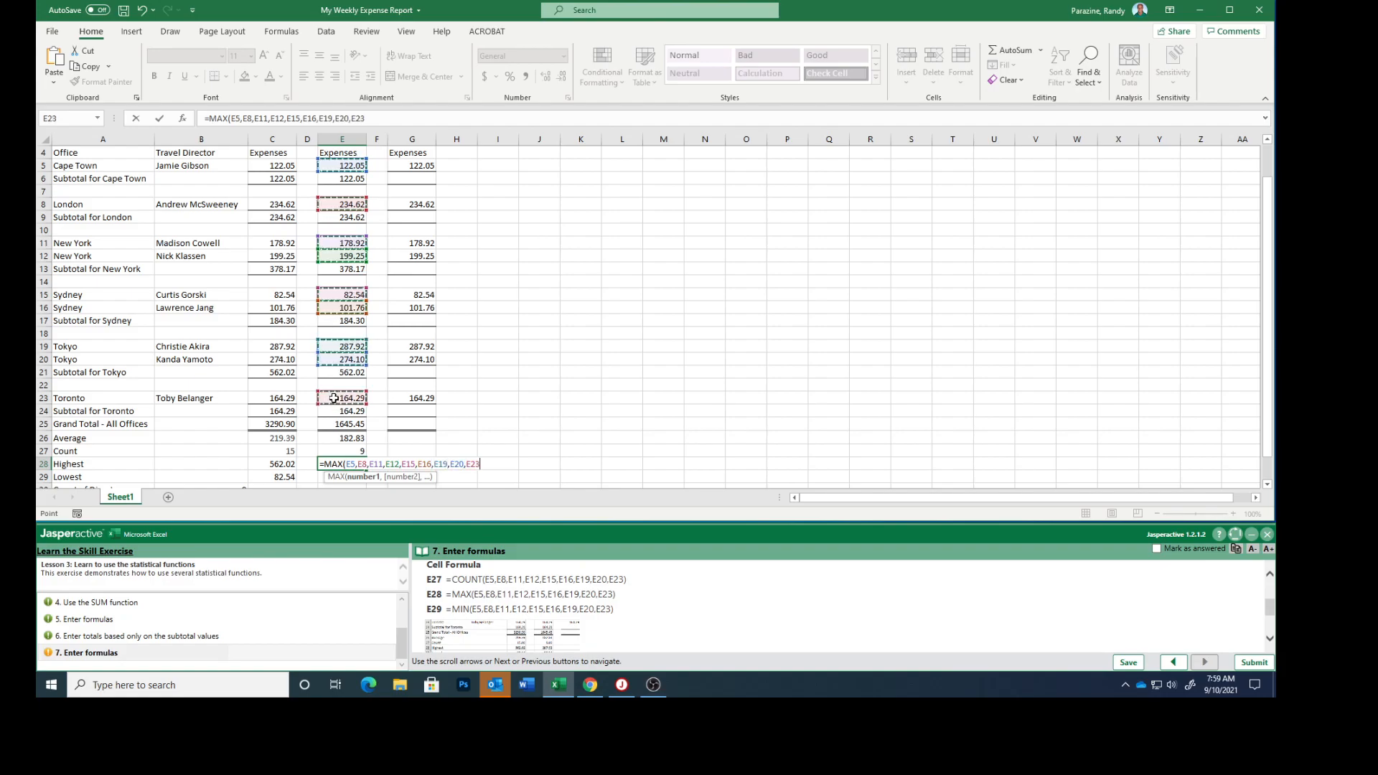
key(Return)
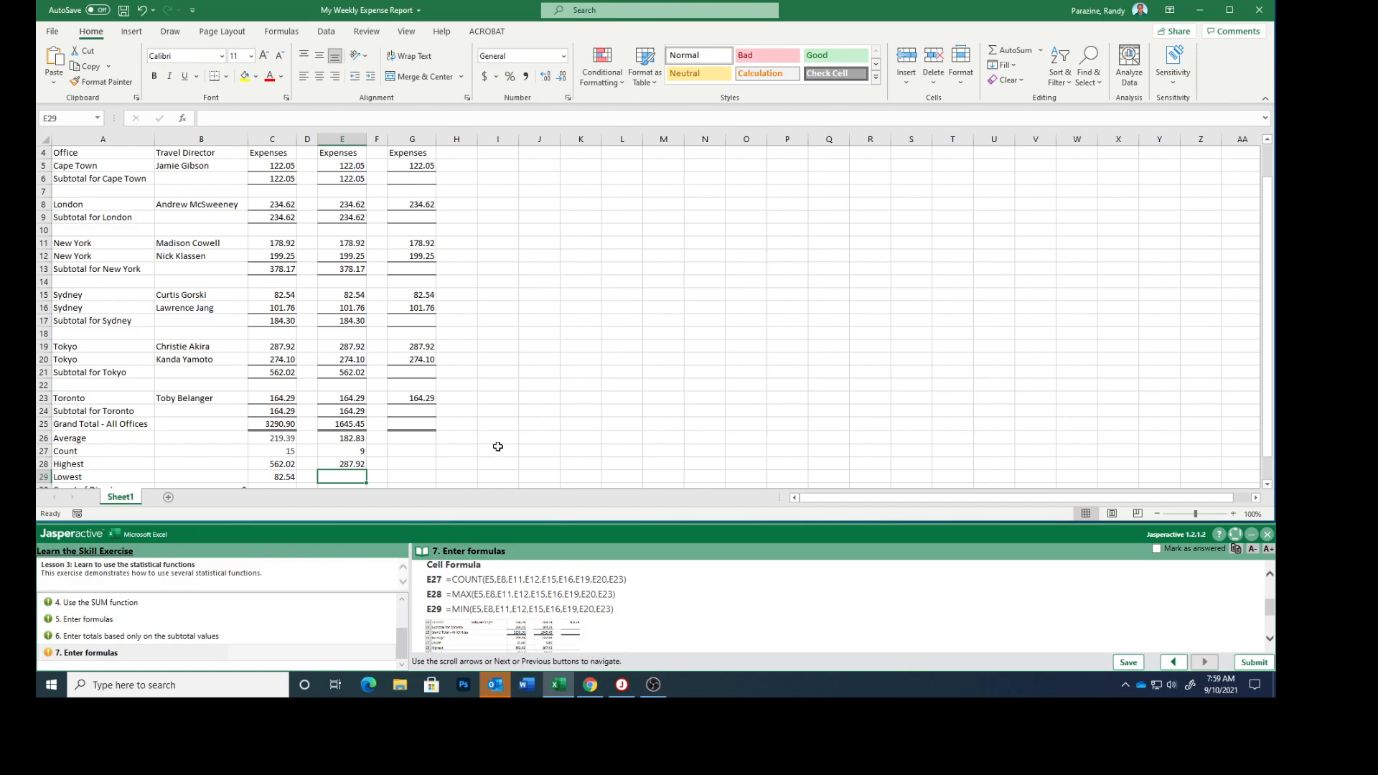
- Enter =MIN(E5,E8,E11,E12,E15,E16,E19,E20,E23) in cell E29 for the lowest individual expense
text(=)
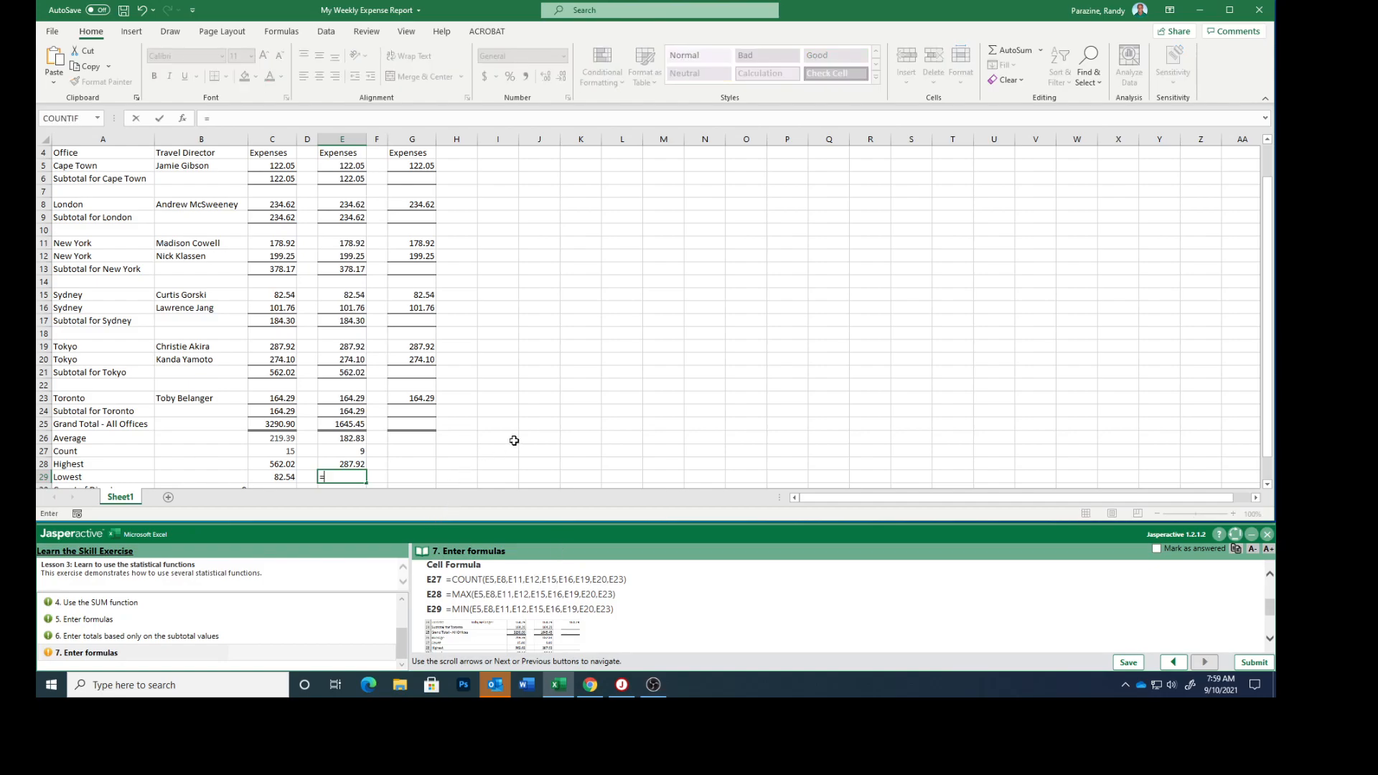
text(MIN()
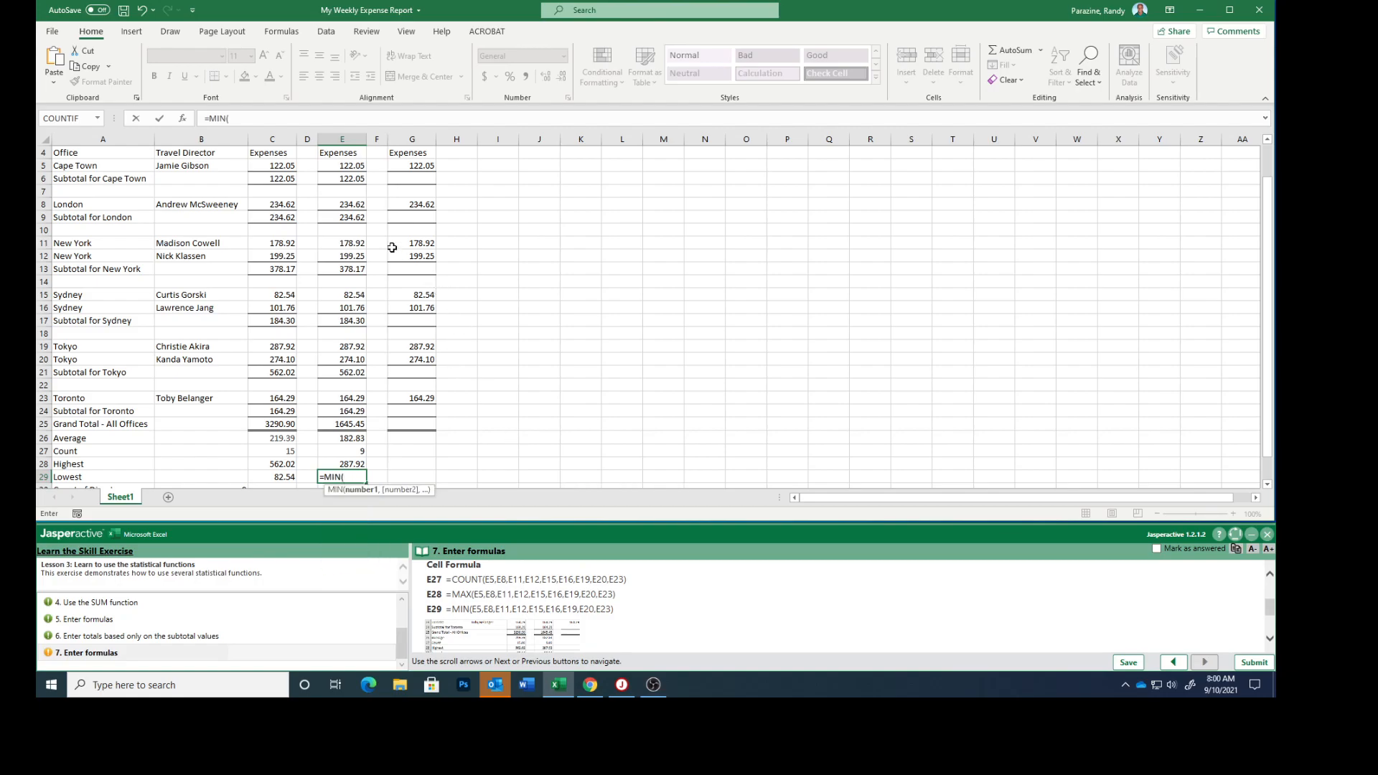
click(342, 167)
text(,)
click(336, 203)
text(,)
click(336, 242)
text(,)
click(334, 255)
text(,)
click(330, 294)
text(,)
click(334, 307)
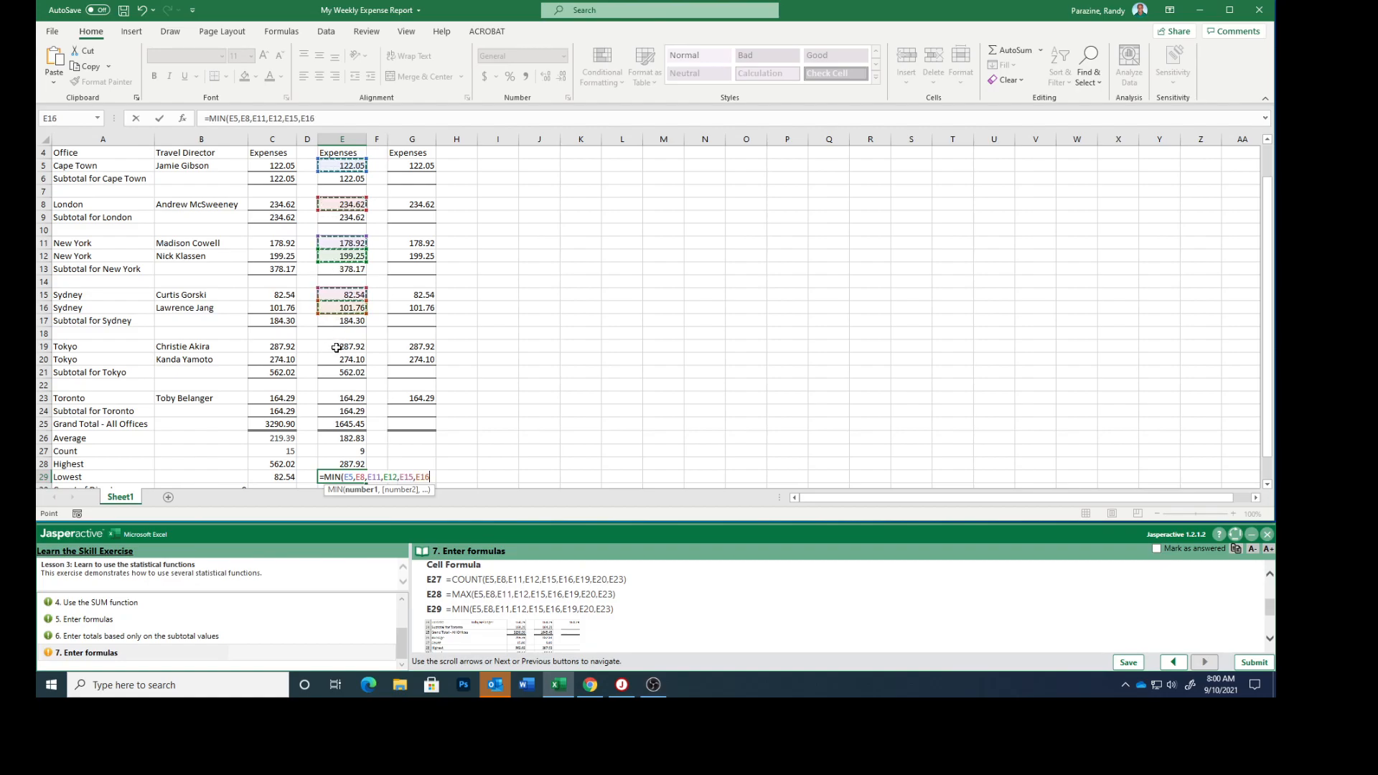
text(,)
click(336, 346)
text(,)
click(334, 359)
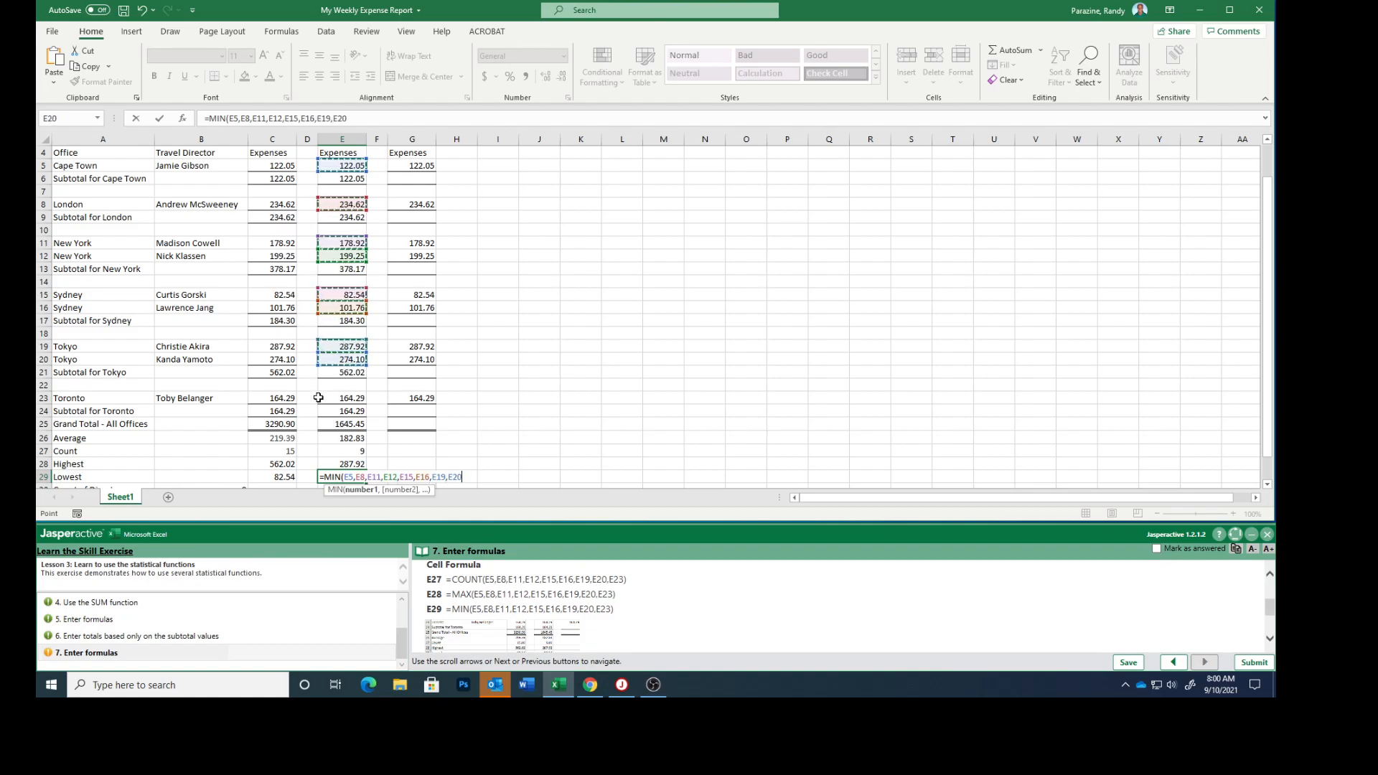
text(,)
click(331, 398)
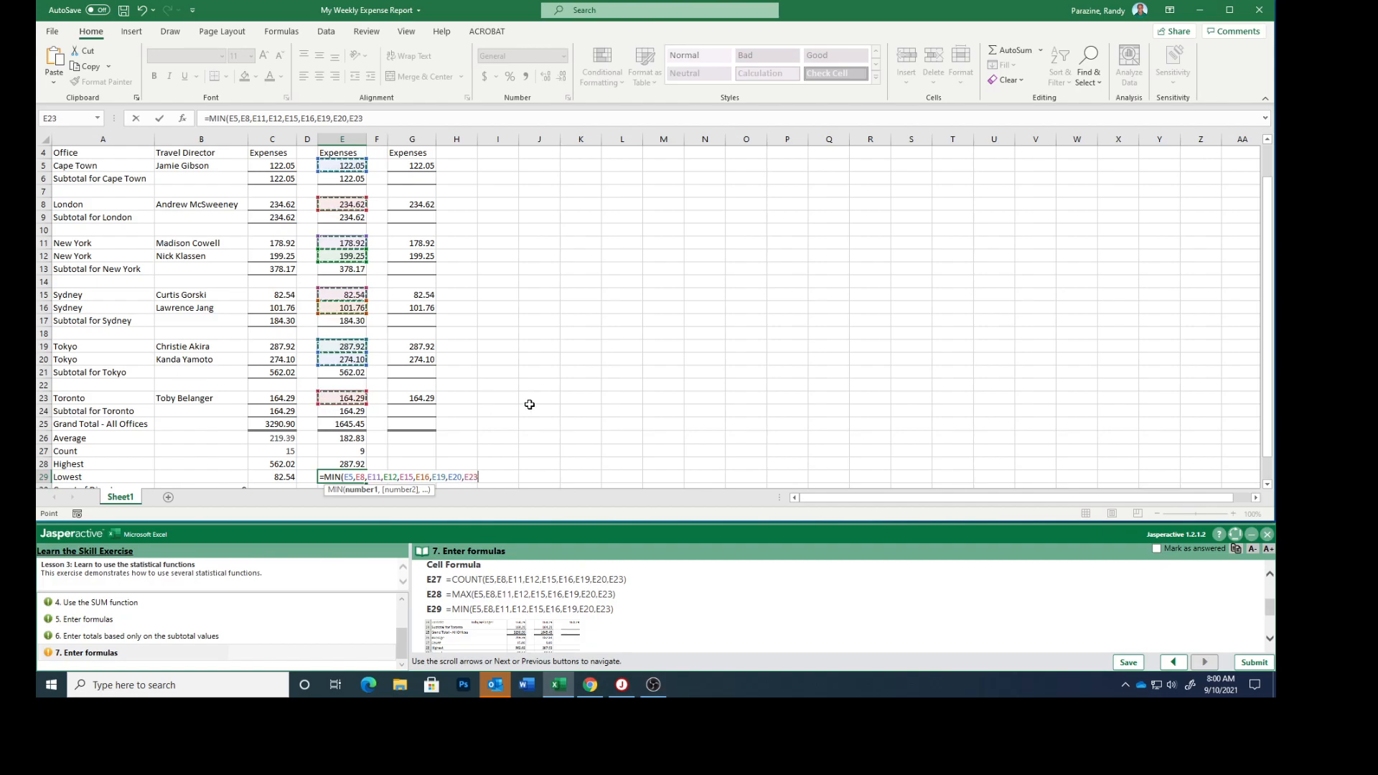
key(Return)
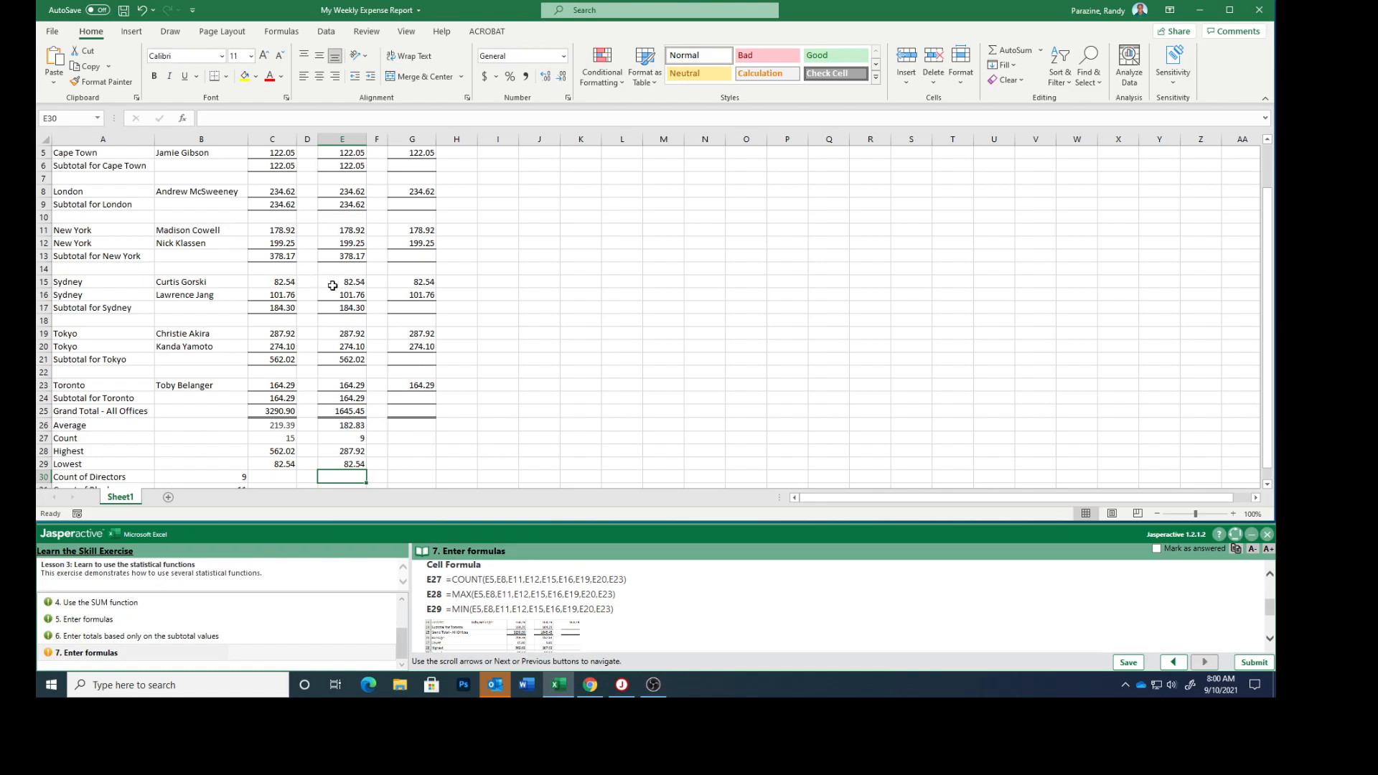
- Read the remaining task 7 notes, mark the task as answered, and submit the exercise results for scoring
scroll(587, 623, down, 3)
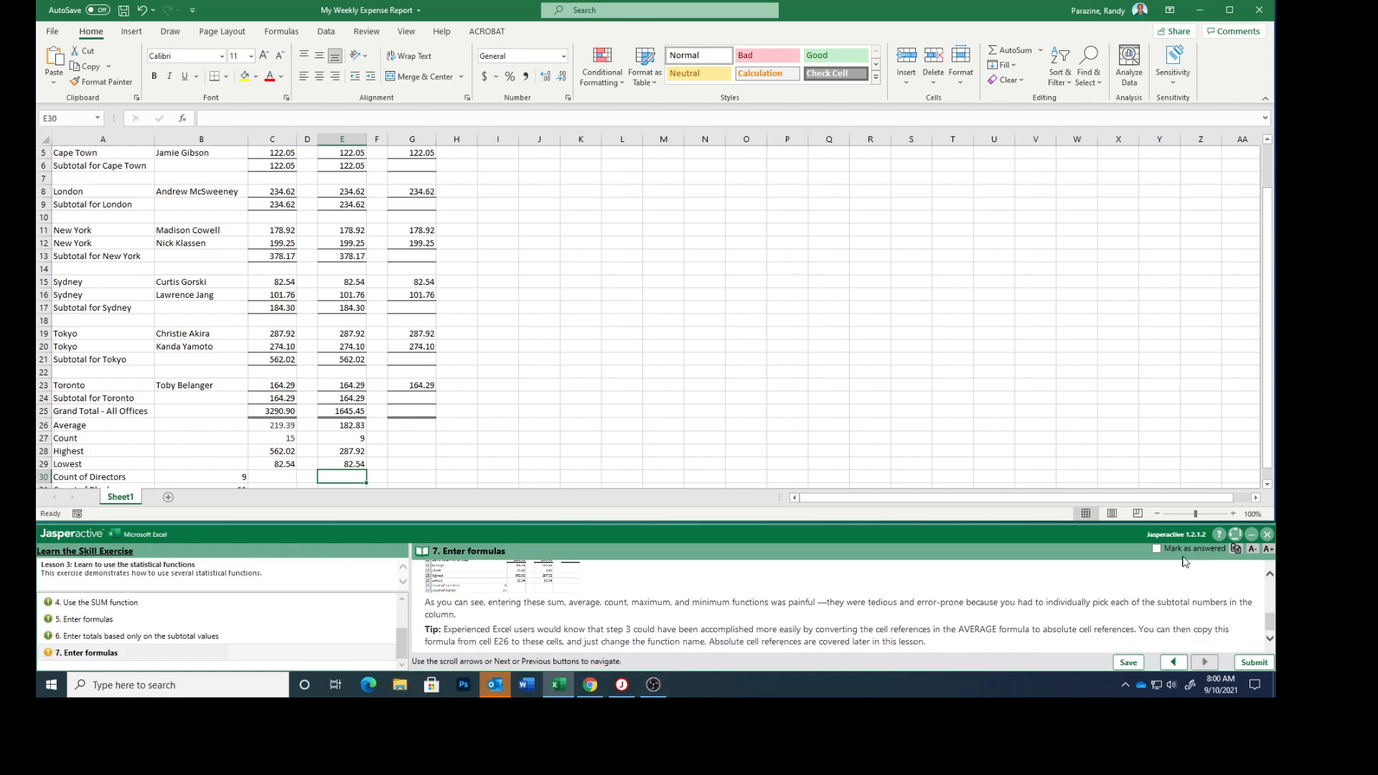
click(1157, 549)
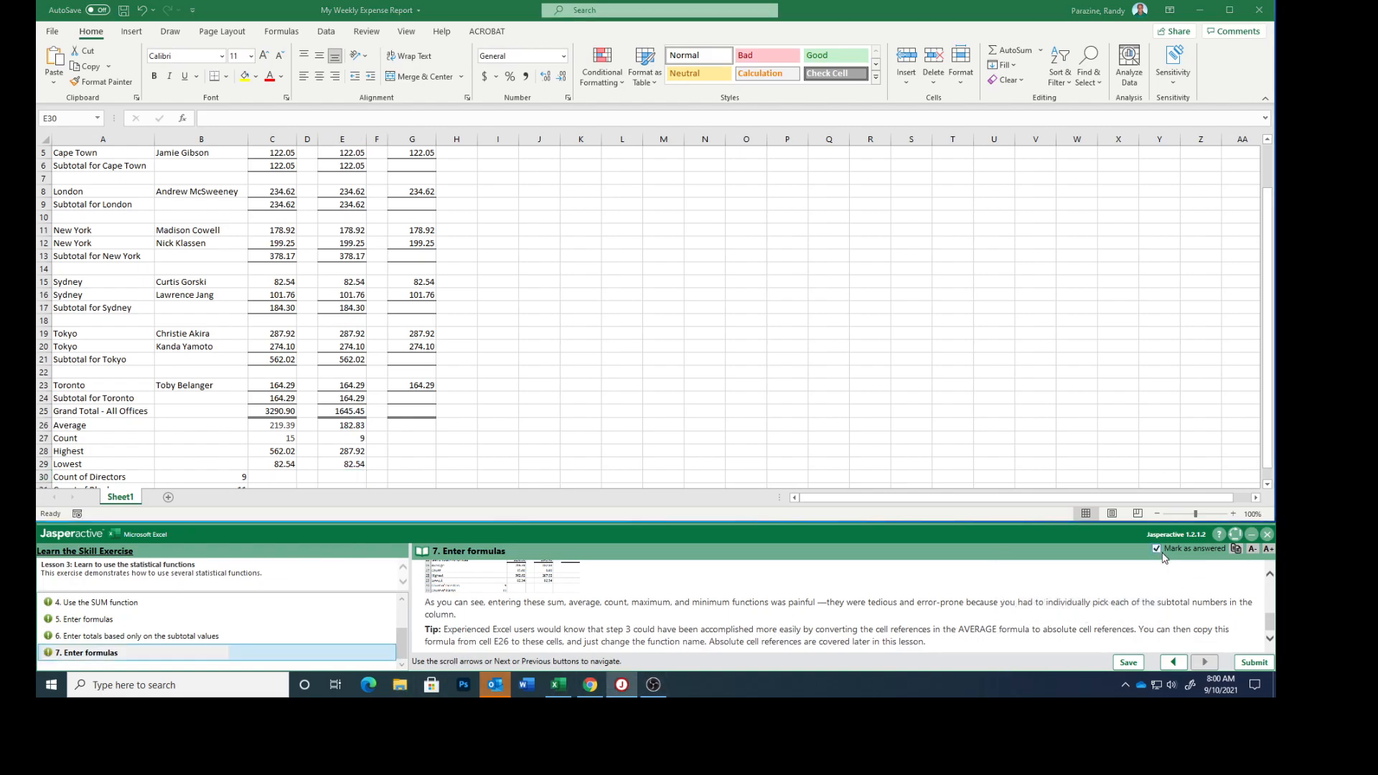
click(1254, 663)
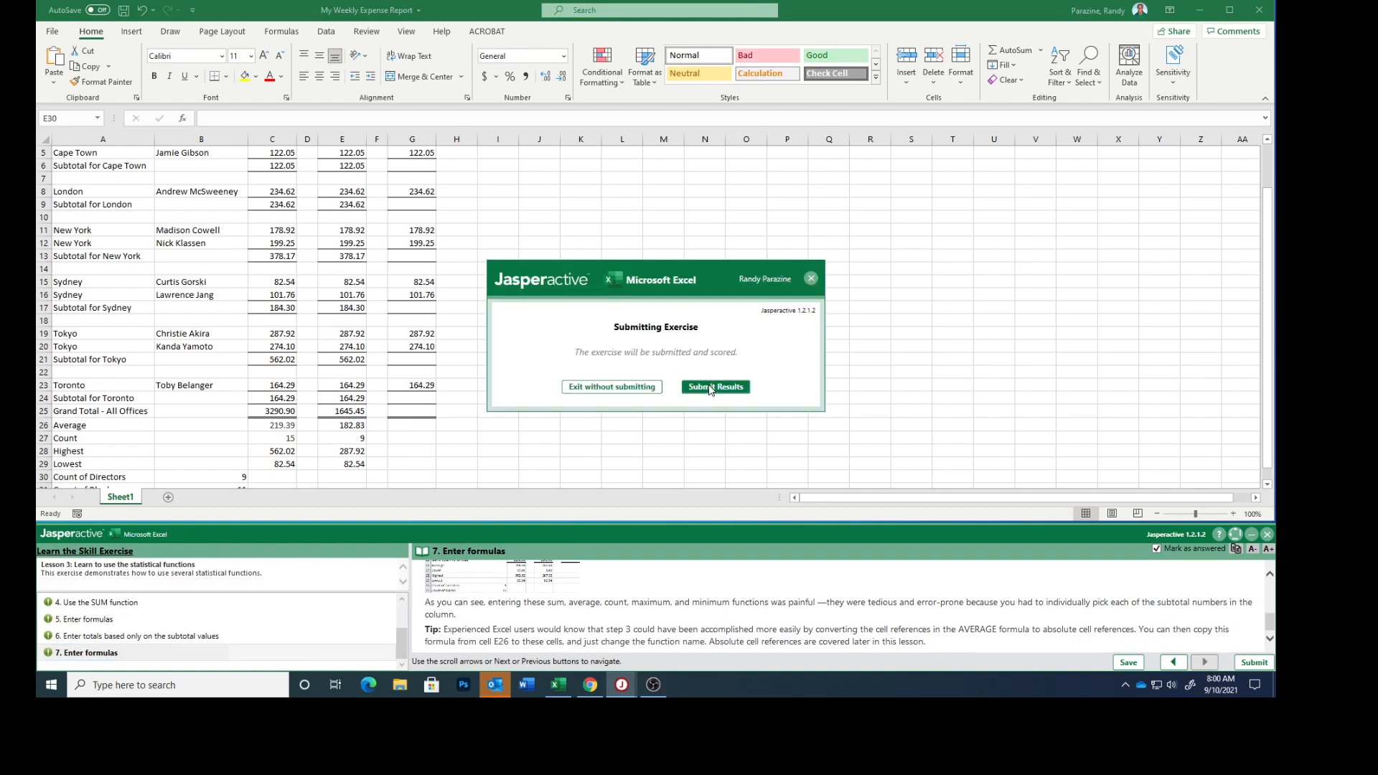
click(709, 389)
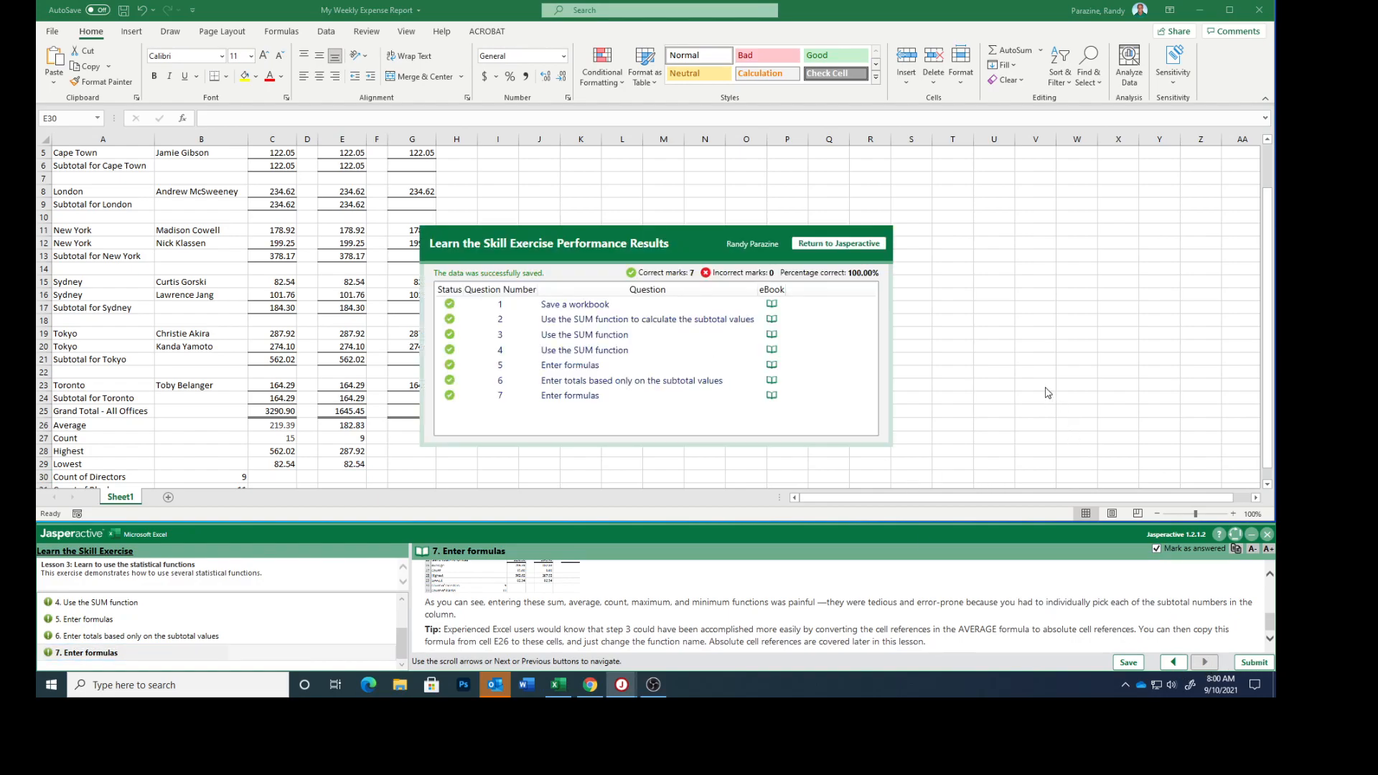